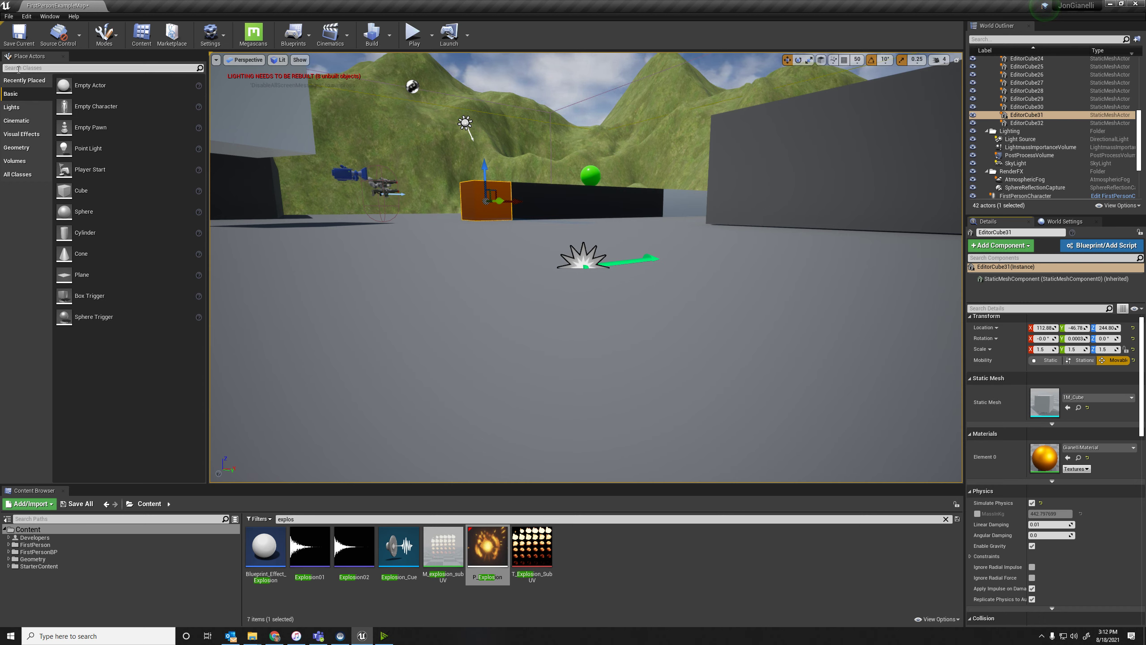
# Place one point light beside the low dark wall and another against the orange cube at the wall's end.
pyautogui.click(21, 110)
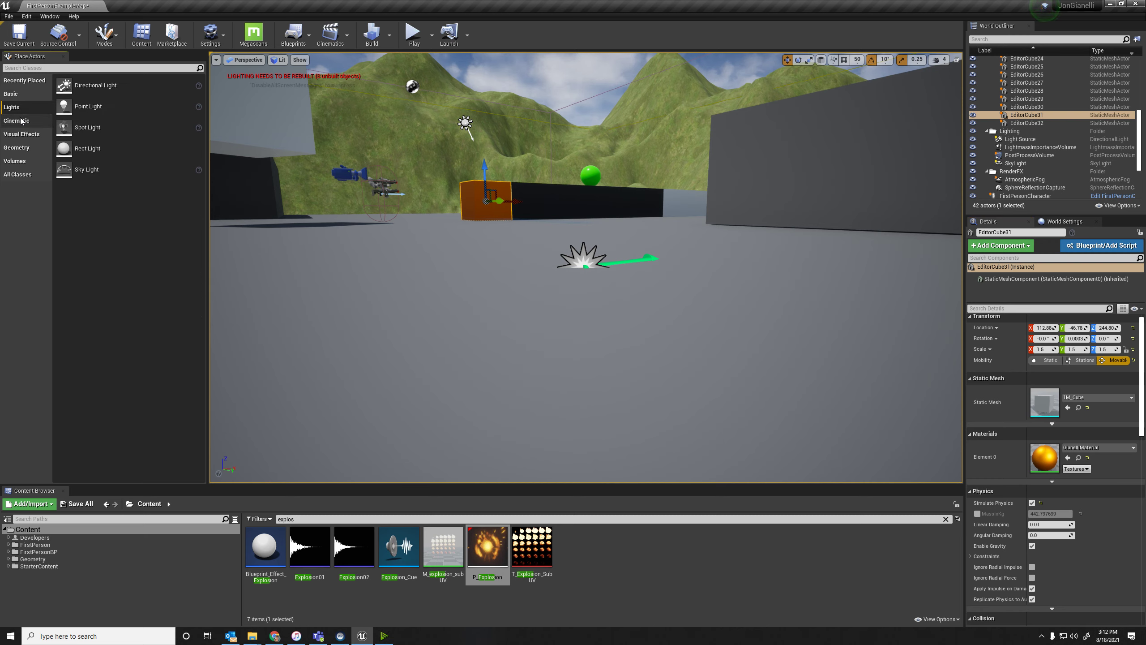
pyautogui.moveTo(88, 106); pyautogui.dragTo(555, 198)
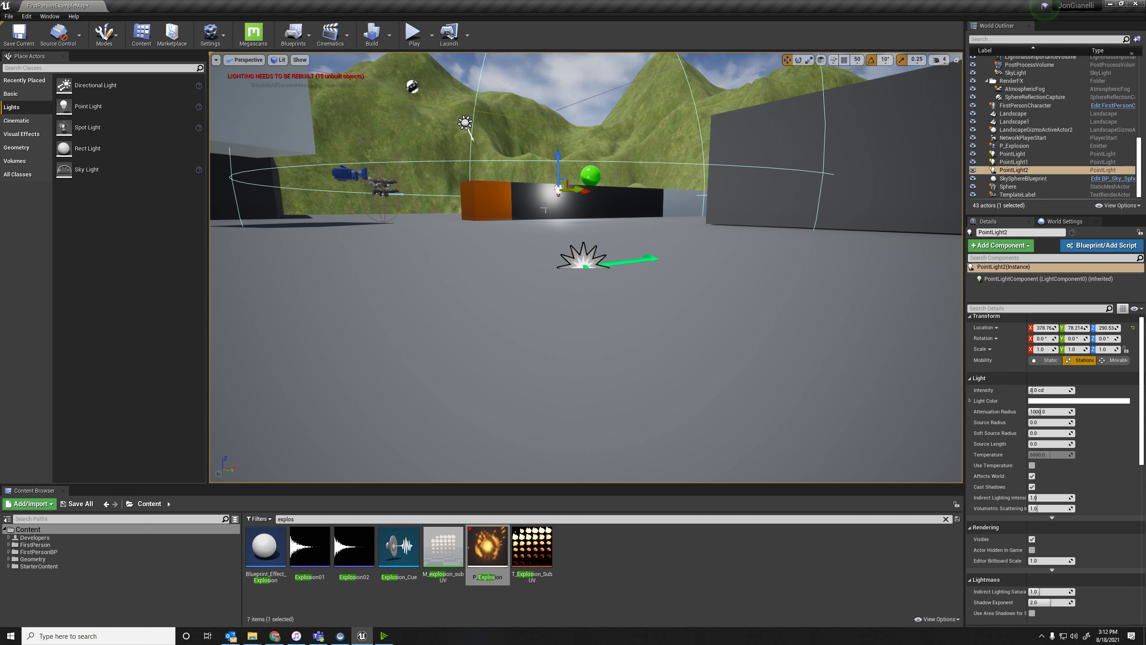
pyautogui.keyDown('alt'); pyautogui.moveTo(559, 190); pyautogui.dragTo(510, 208); pyautogui.keyUp('alt')
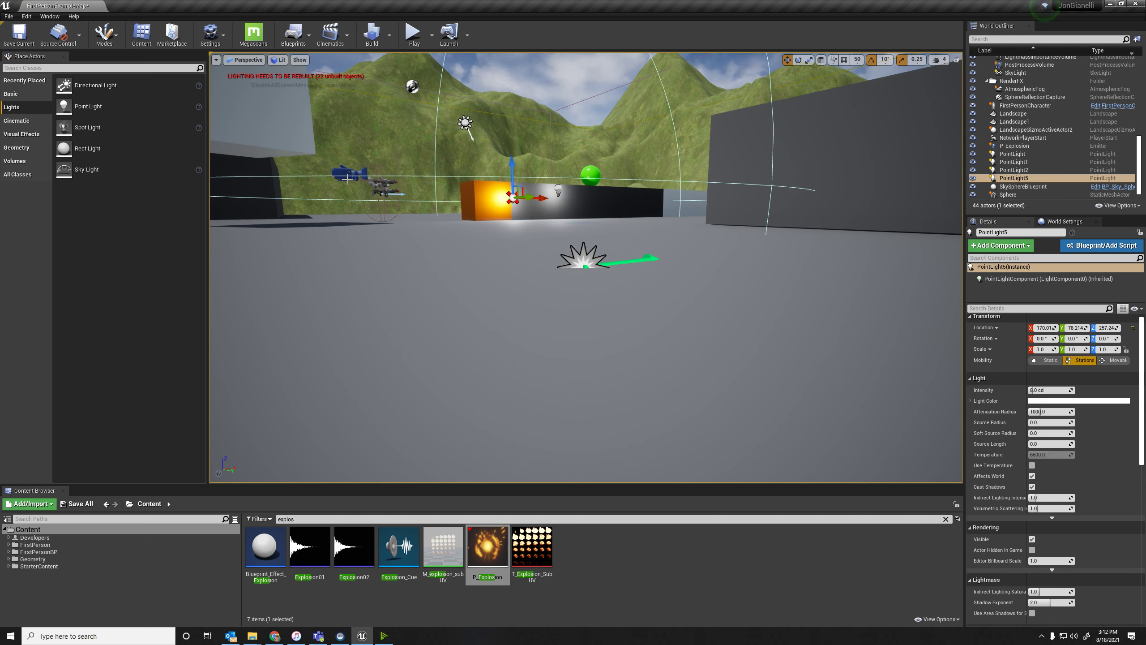
# Place a spot light on the floor in front of the orange cube and raise it high above the floor.
pyautogui.moveTo(85, 127); pyautogui.dragTo(500, 258)
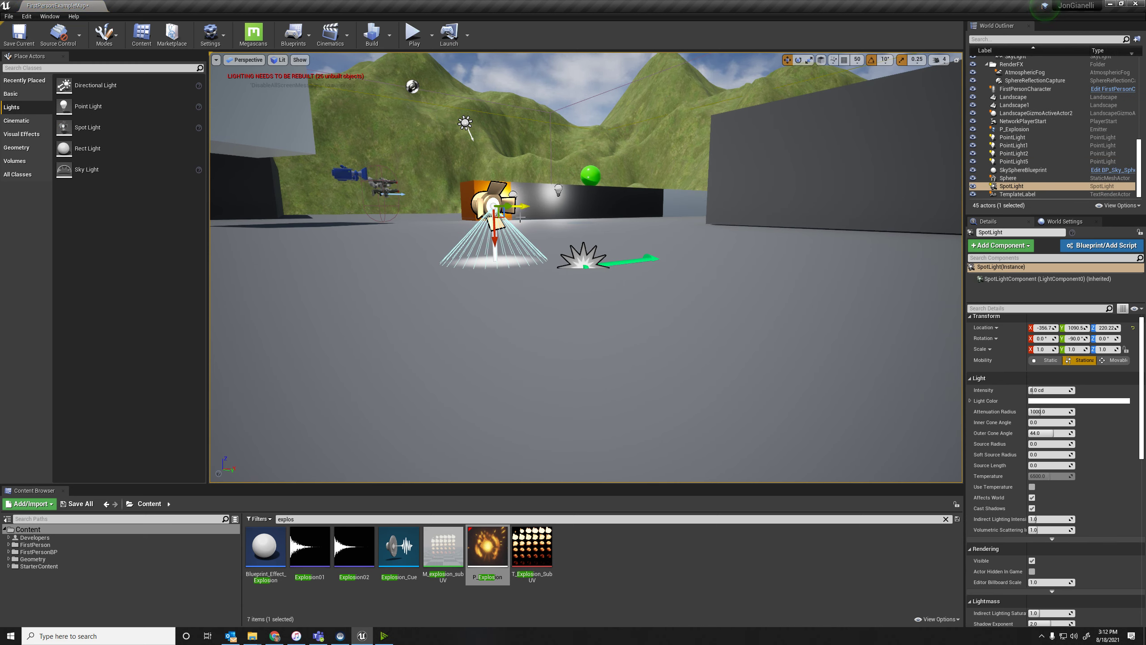
pyautogui.moveTo(502, 240); pyautogui.dragTo(465, 123)
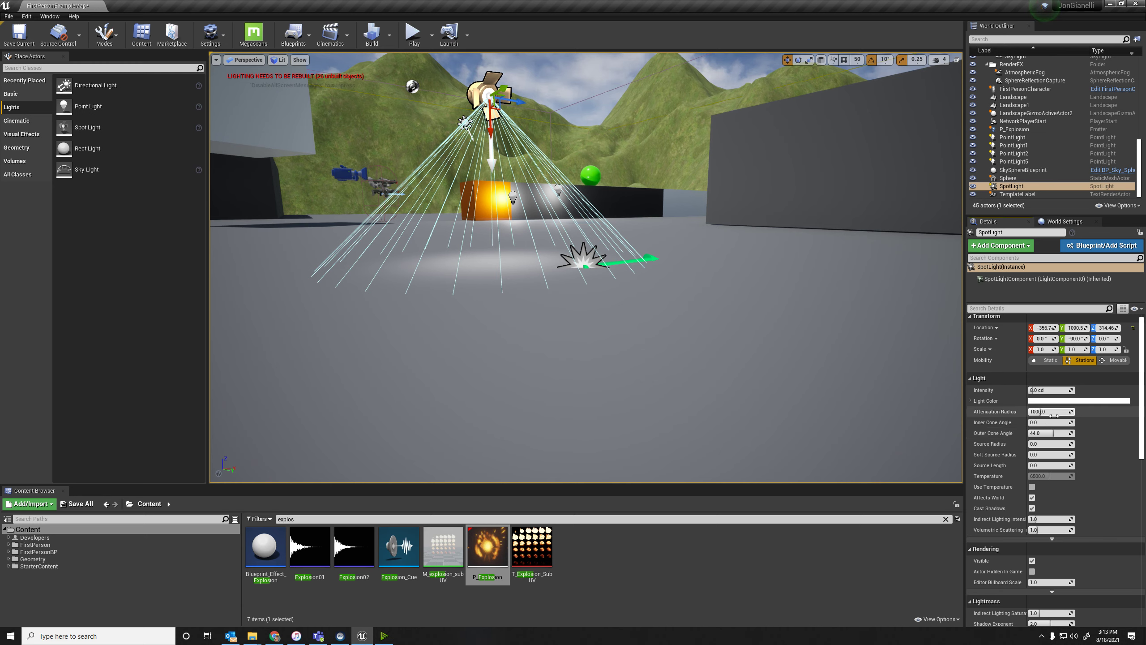
# Set the spot light's attenuation radius to about 332.5, inner and outer cone angles to about 5.6 and 34.1, source radius to 0.257 and intensity to 160 cd.
pyautogui.moveTo(1031, 412); pyautogui.dragTo(1028, 411)
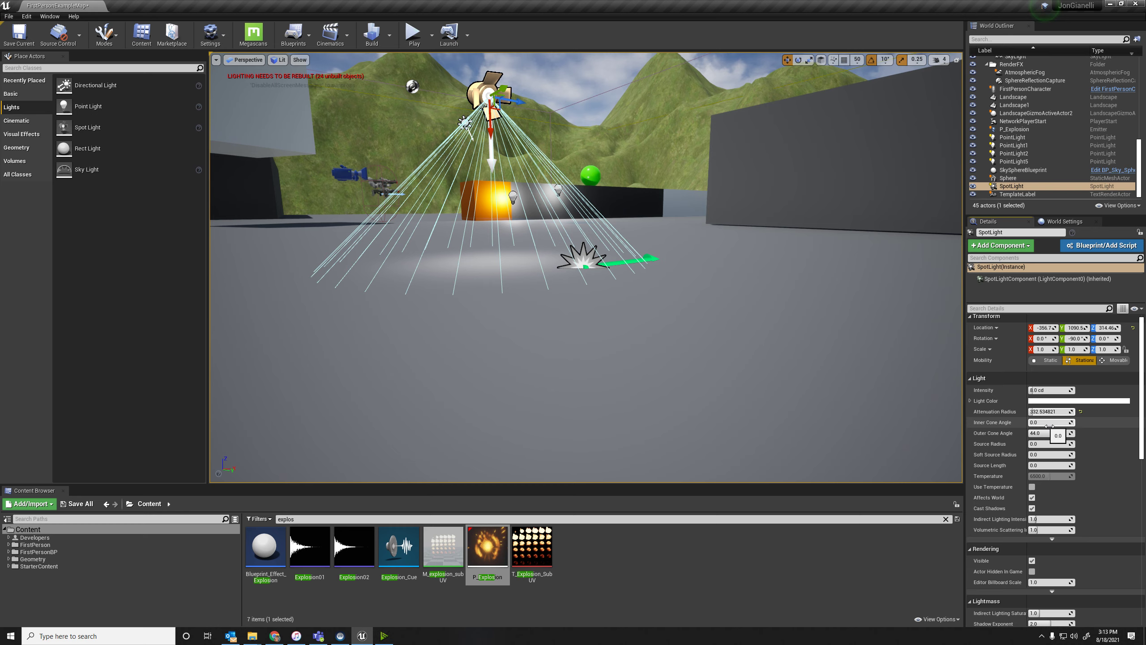
pyautogui.moveTo(1032, 423)
pyautogui.mouseDown()
pyautogui.moveTo(1048, 435)
pyautogui.moveTo(1030, 433)
pyautogui.moveTo(1049, 433)
pyautogui.mouseUp()
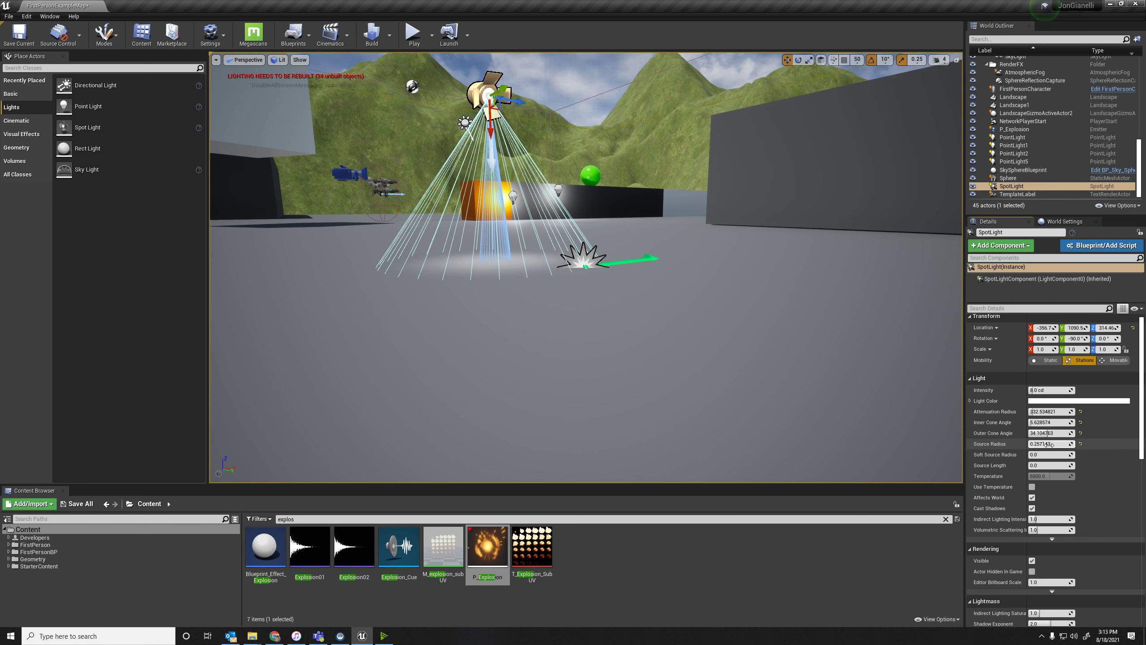
pyautogui.moveTo(1045, 391); pyautogui.dragTo(1072, 391)
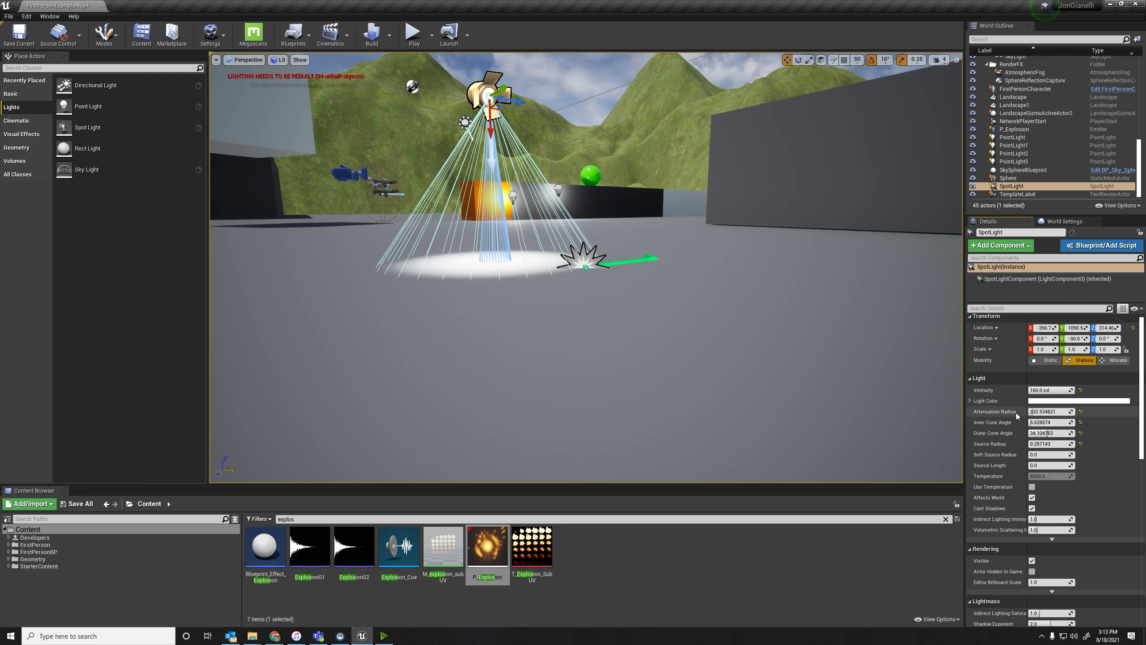
# Change the spot light's color to a pinkish red with RGB values of about 1.0, 0.0 and 0.17.
pyautogui.click(1034, 401)
pyautogui.moveTo(905, 459); pyautogui.dragTo(932, 454)
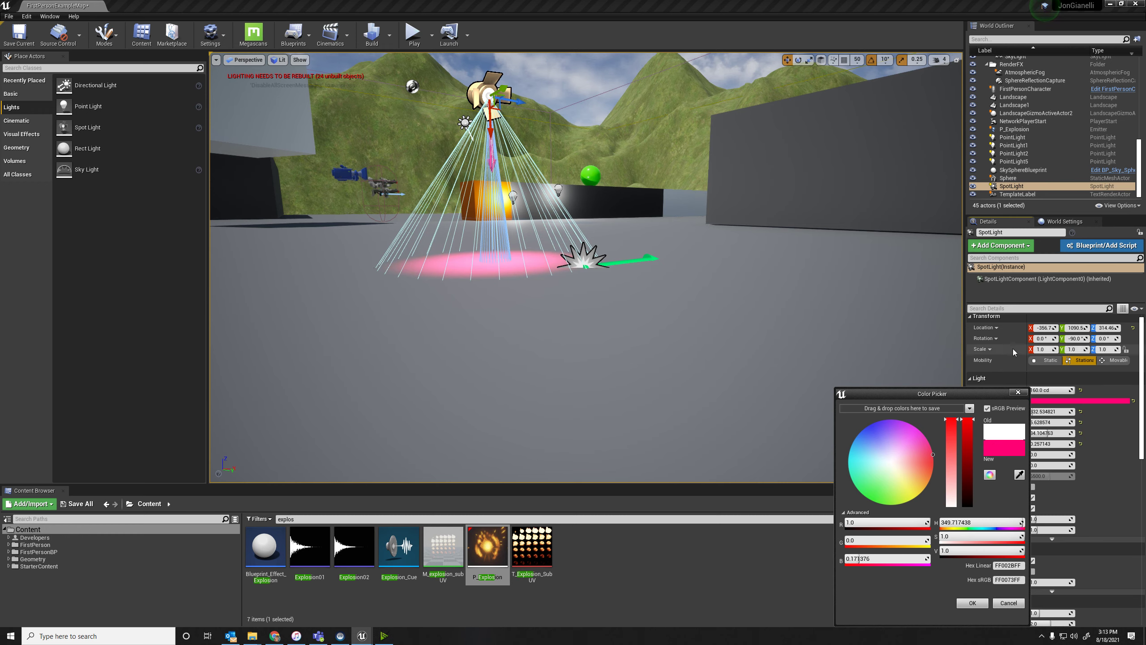
pyautogui.click(1017, 391)
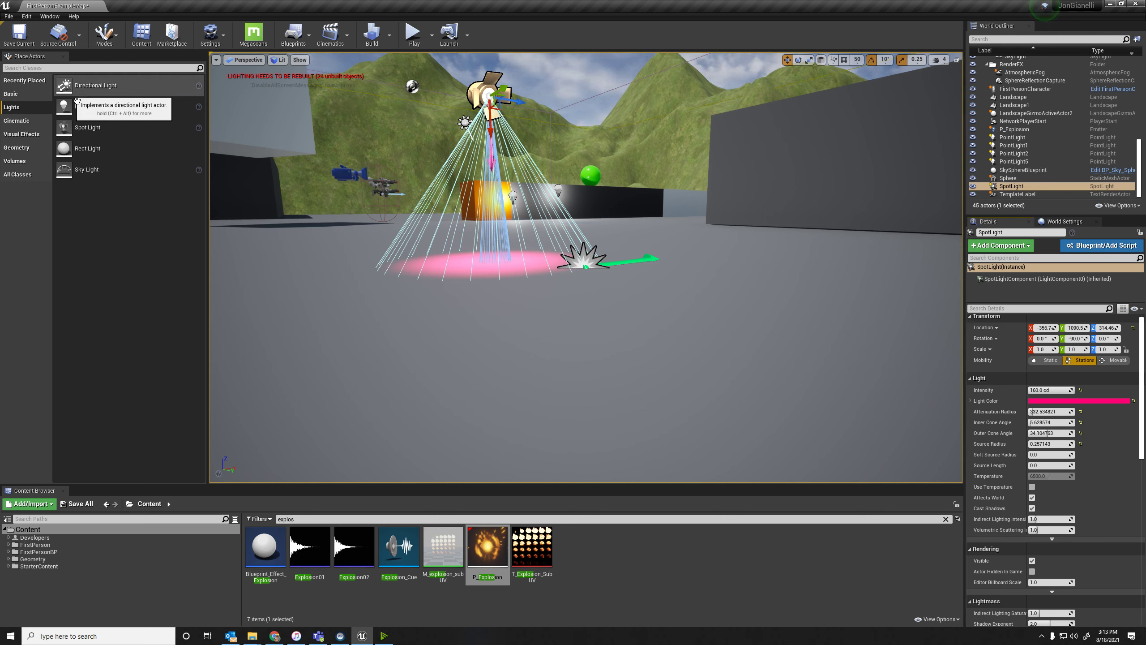
pyautogui.moveTo(99, 98); pyautogui.dragTo(80, 95)
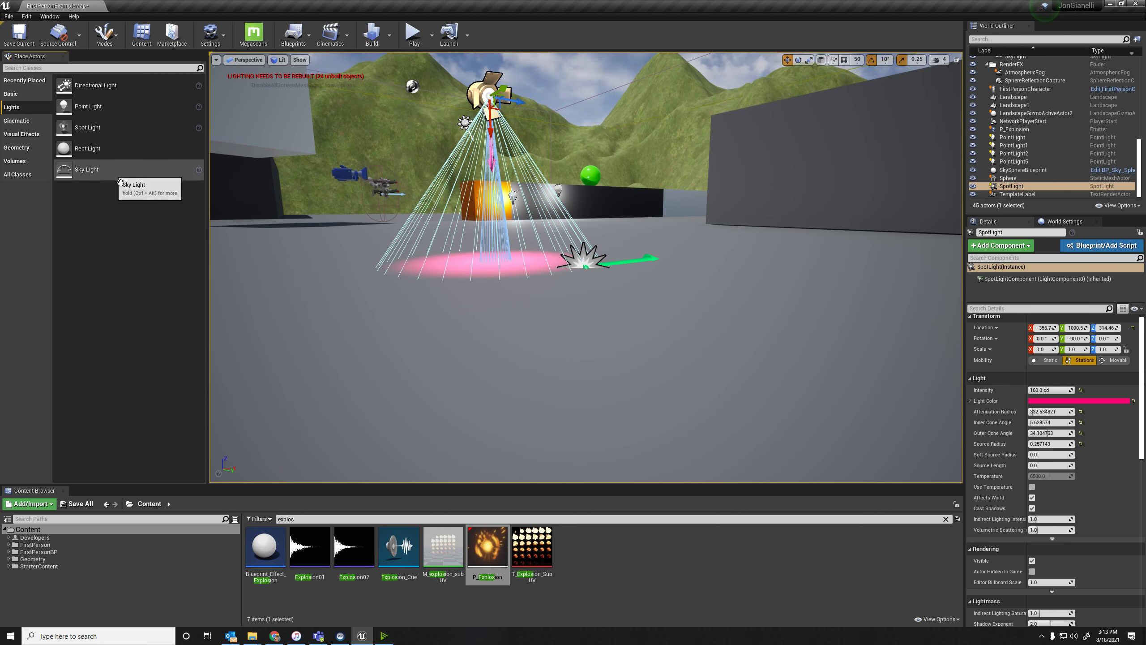
pyautogui.click(31, 122)
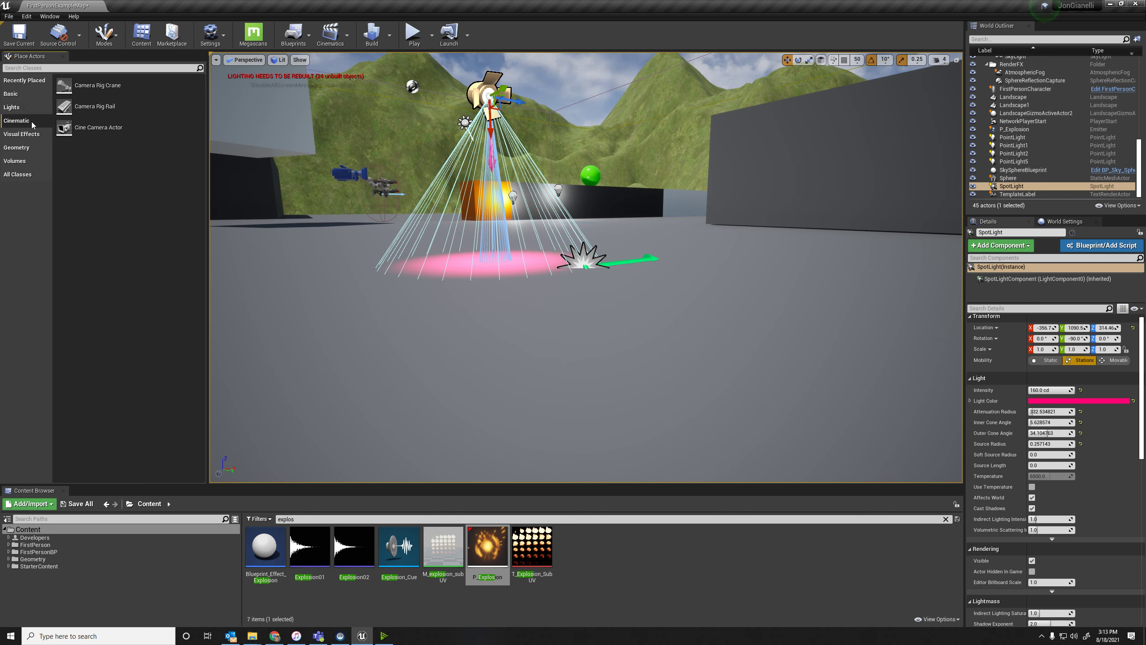
pyautogui.click(21, 138)
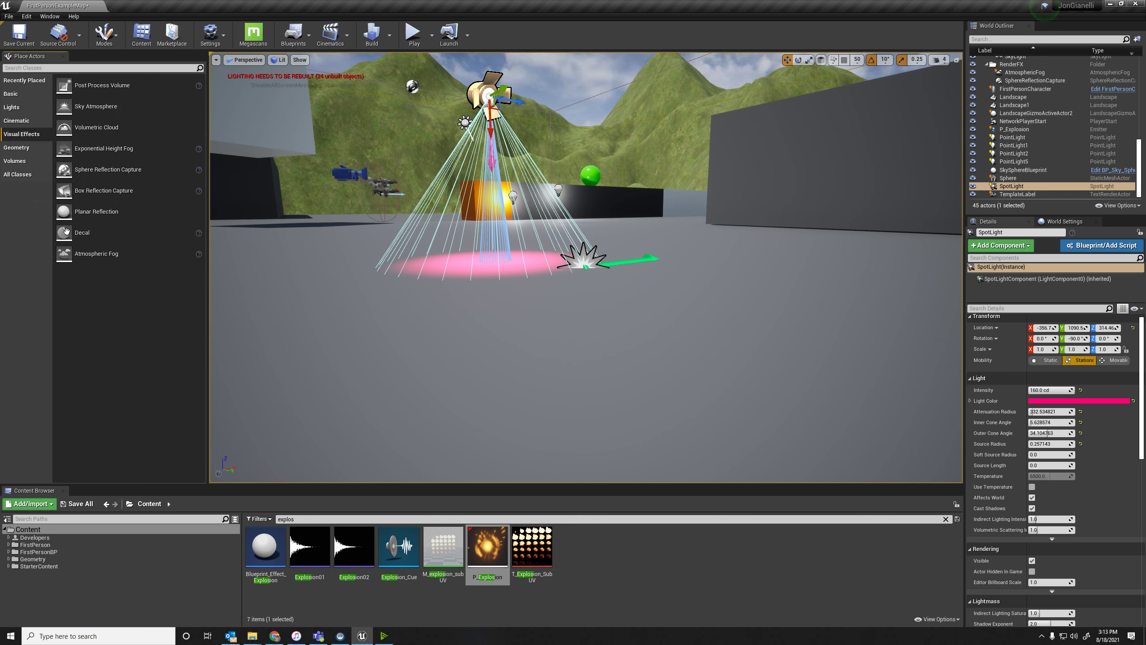
pyautogui.click(24, 152)
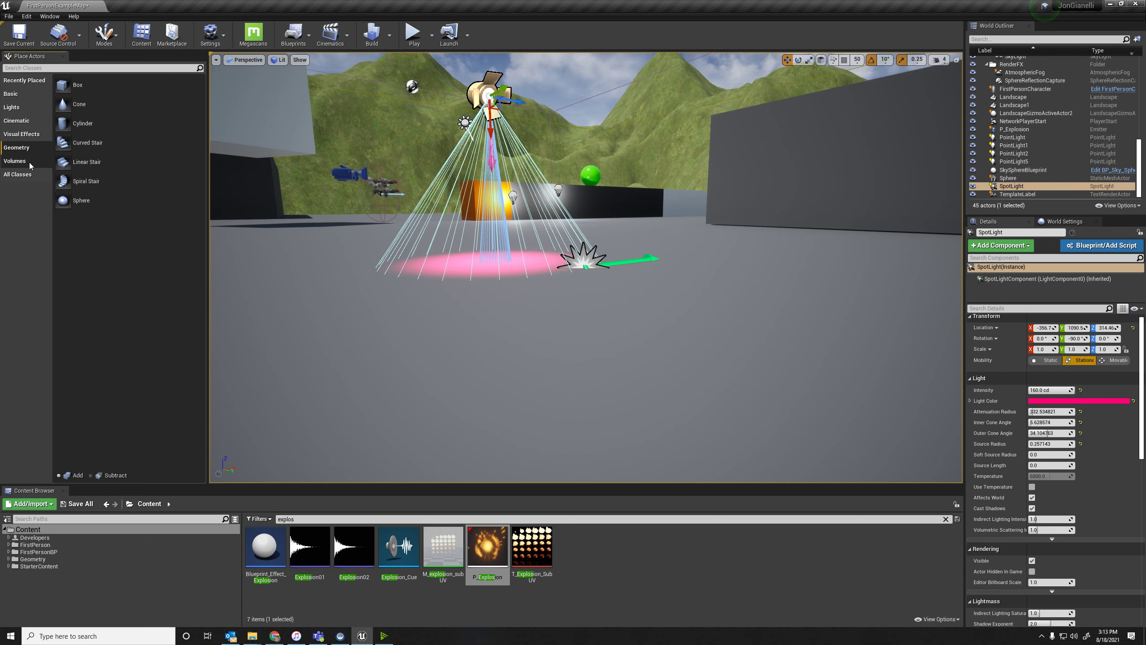
# Place a Blocking Volume on the open floor near the pink spot light.
pyautogui.click(15, 161)
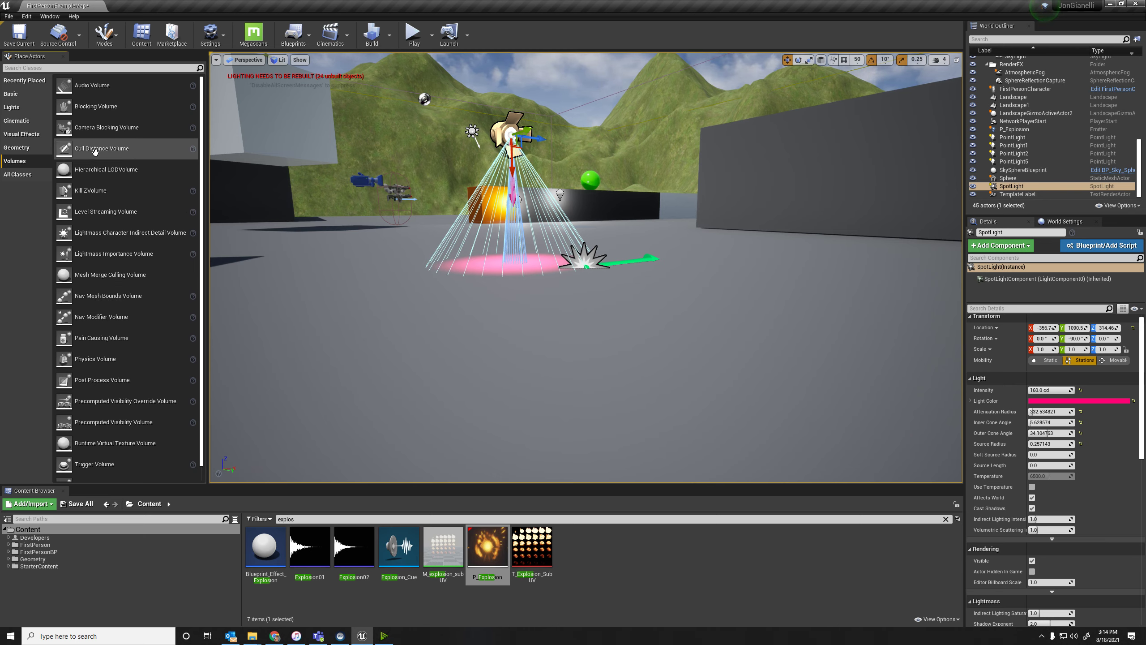
pyautogui.moveTo(108, 108); pyautogui.dragTo(672, 283)
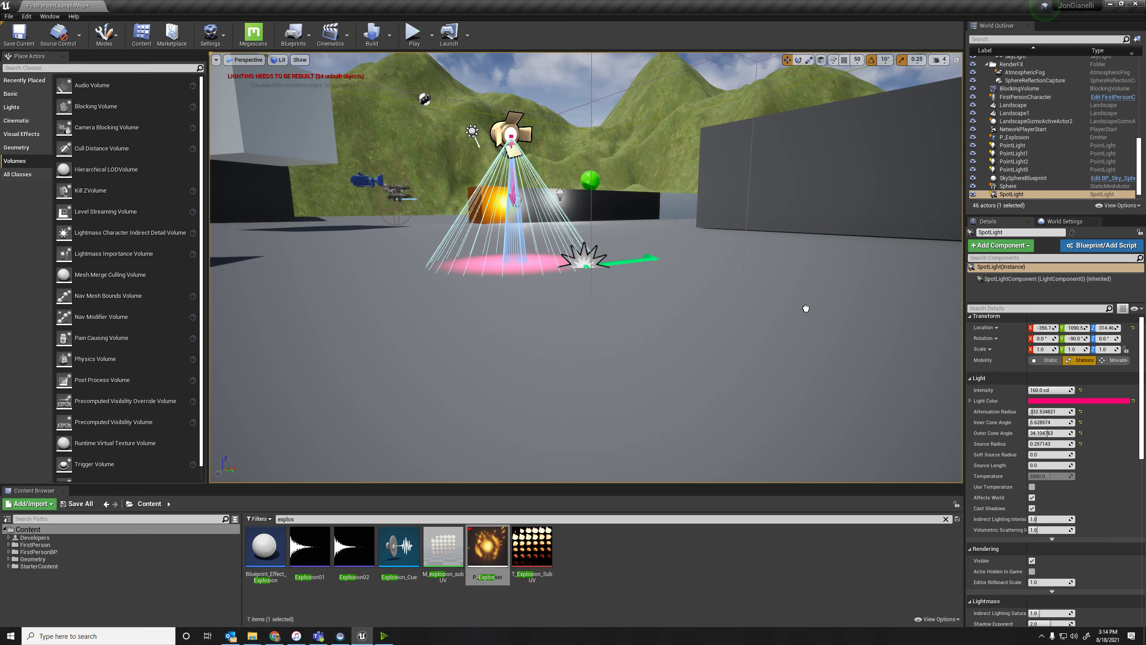
pyautogui.moveTo(809, 311); pyautogui.dragTo(809, 311)
pyautogui.moveTo(809, 311); pyautogui.dragTo(451, 361, button='right')
pyautogui.press('w')
pyautogui.press('d')
pyautogui.moveTo(541, 89)
pyautogui.mouseDown(button='right')
pyautogui.moveTo(501, 156)
pyautogui.moveTo(553, 95)
pyautogui.moveTo(541, 89)
pyautogui.mouseUp(button='right')
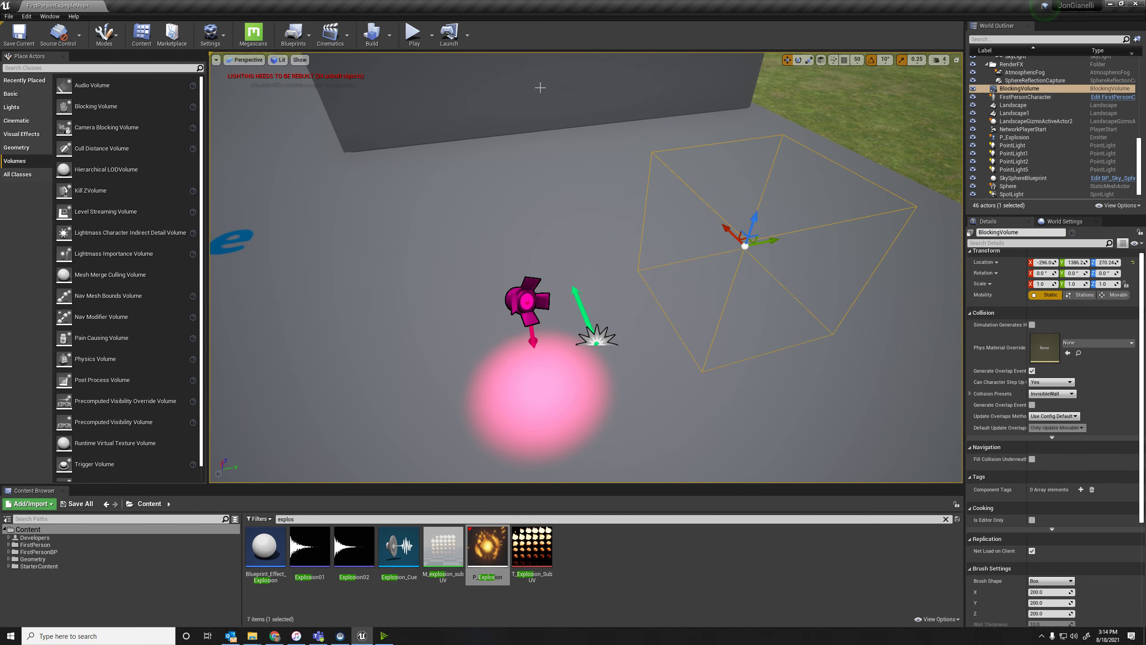
# Playtest the level by walking past the pink spot light toward the Blocking Volume, and end the session.
pyautogui.click(412, 34)
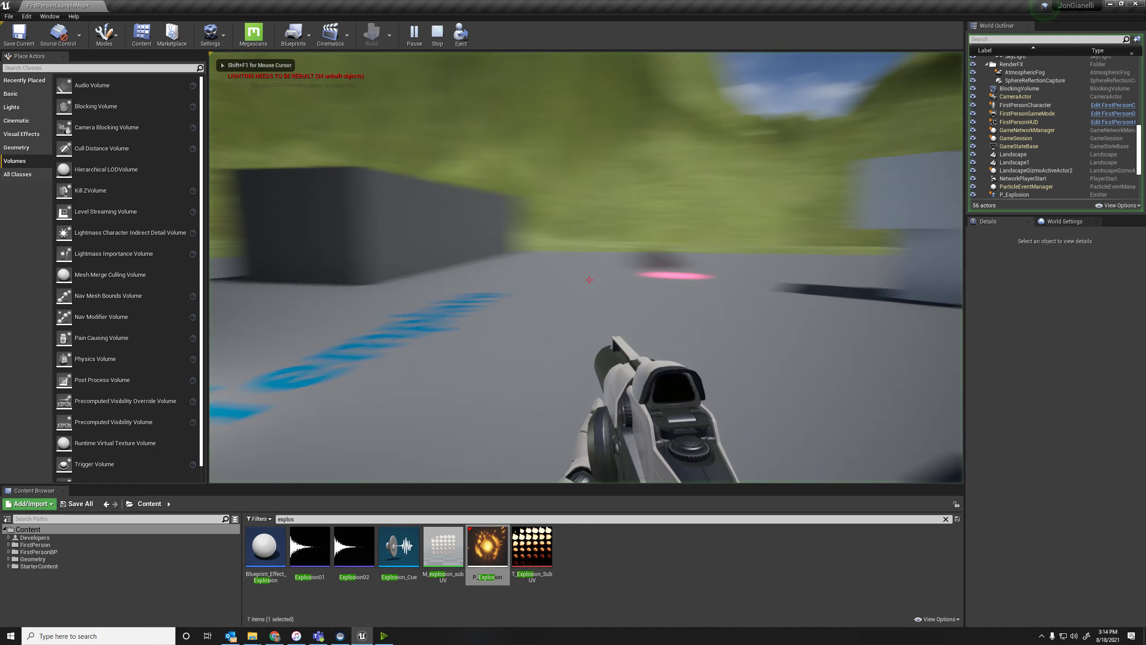
pyautogui.press('a')
pyautogui.press('w')
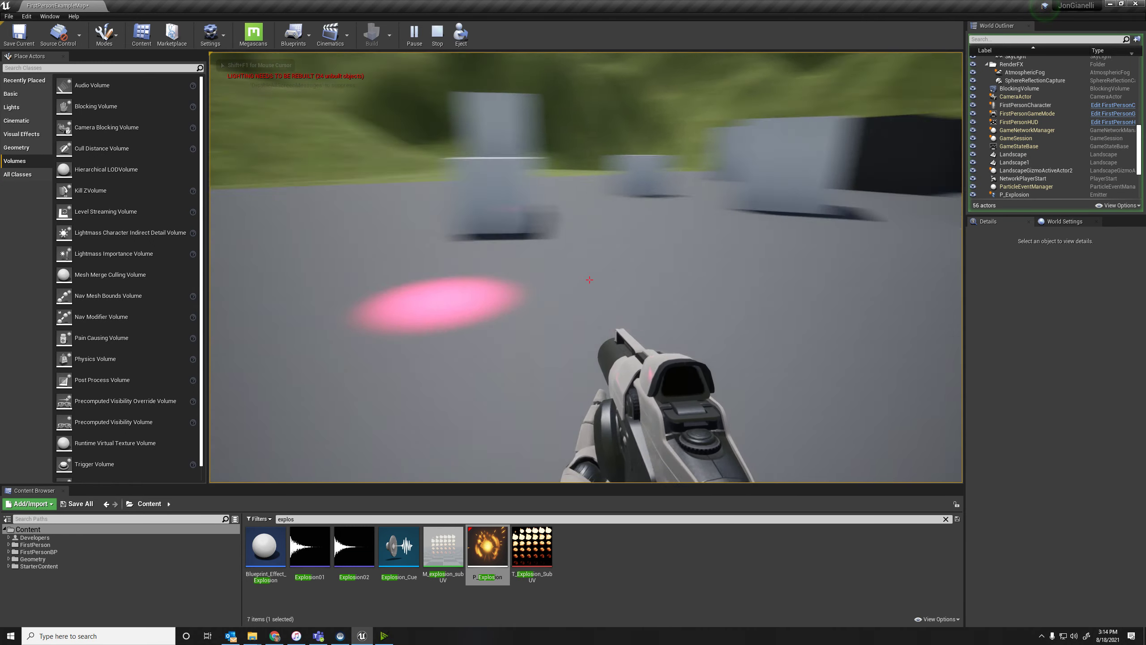
pyautogui.press('w')
pyautogui.press('a')
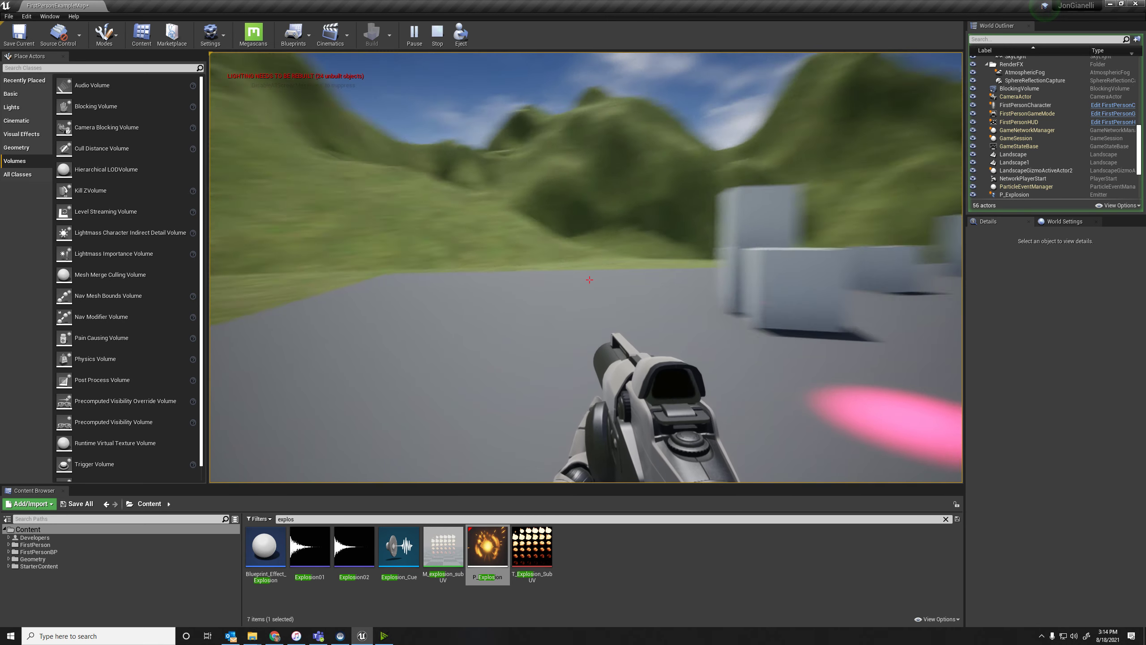
pyautogui.press('Escape')
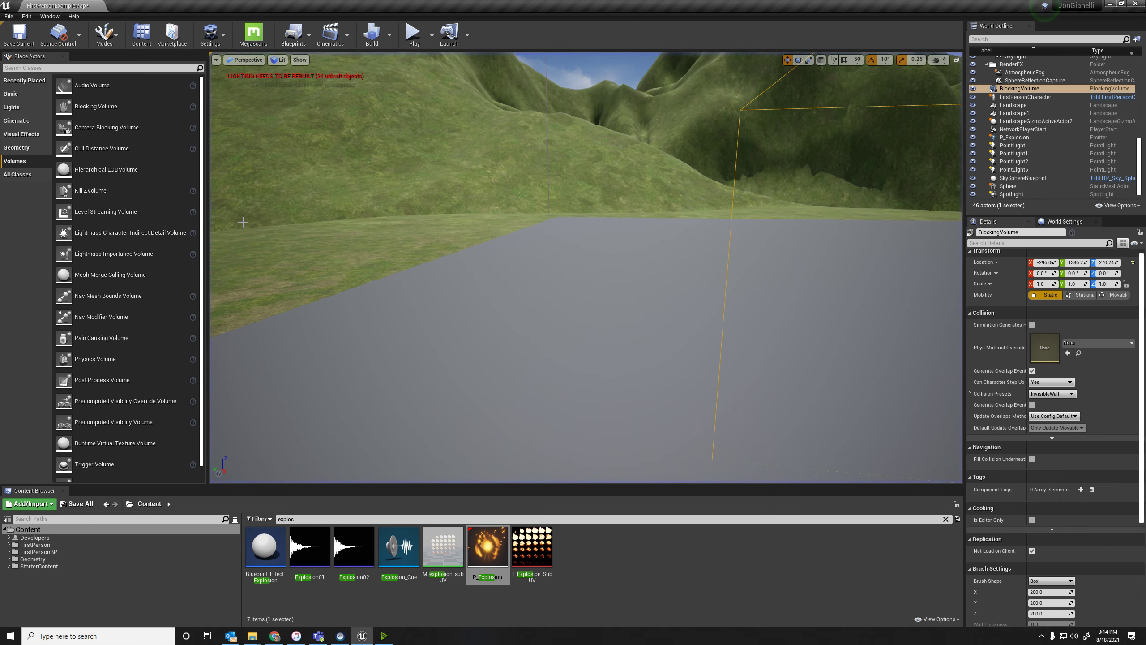
# Search all placeable actor classes for "cube" and place a Cube on the floor beside the low dark wall.
pyautogui.scroll(-1, 121, 199)
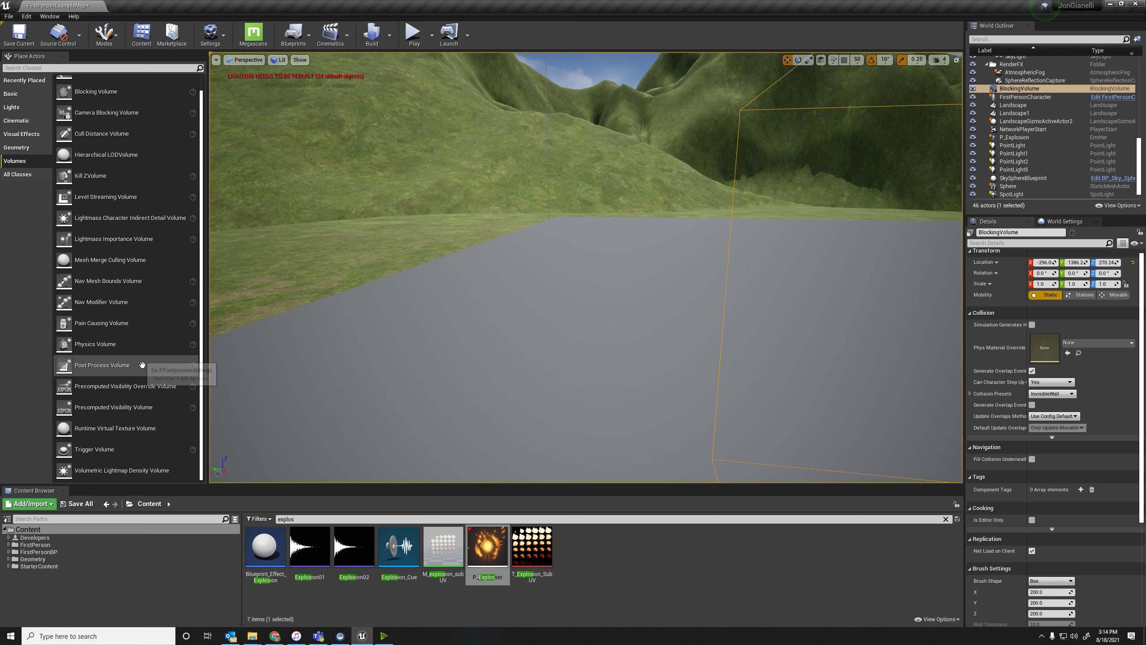
pyautogui.moveTo(316, 289); pyautogui.dragTo(731, 319, button='right')
pyautogui.press('a')
pyautogui.press('s')
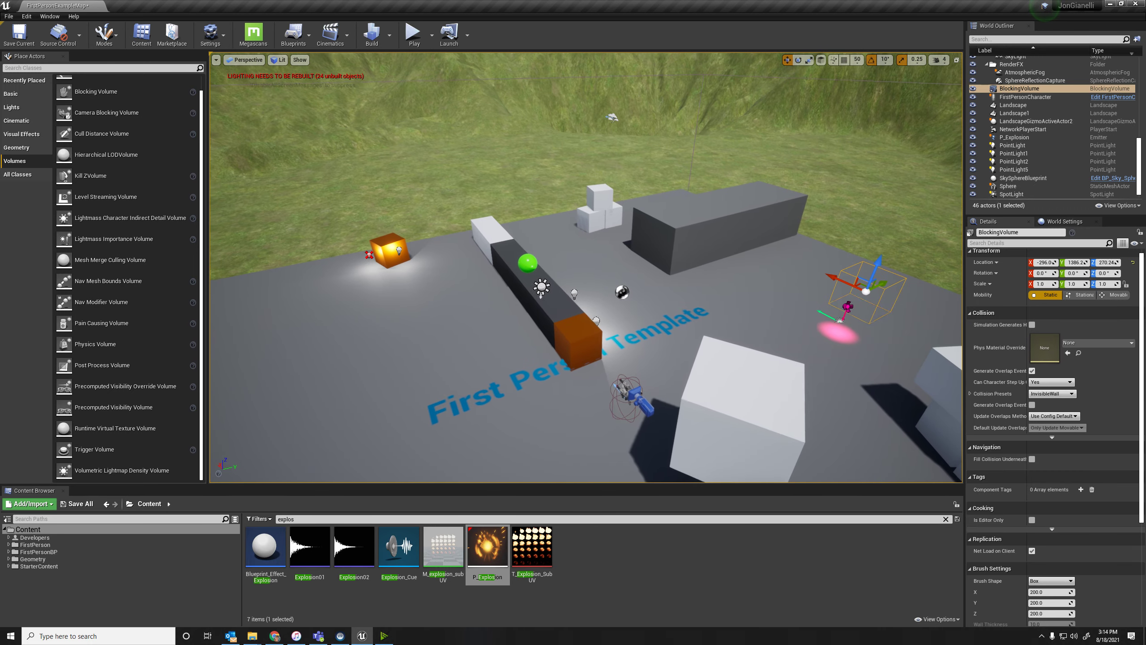
pyautogui.click(11, 180)
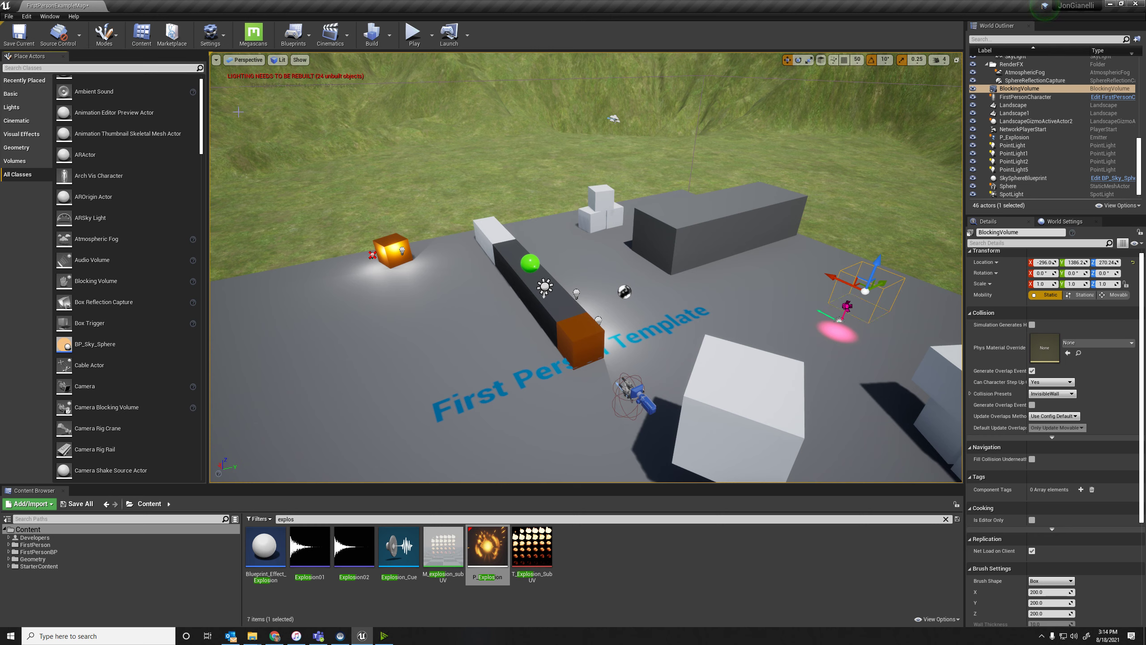
pyautogui.write('cube')
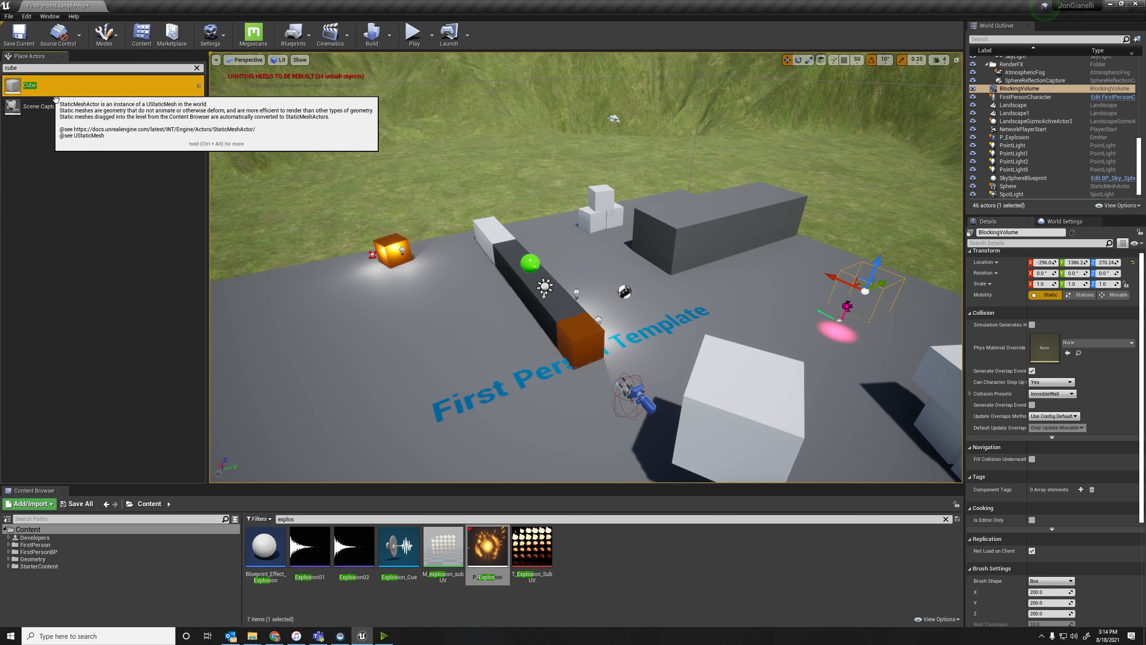
pyautogui.moveTo(14, 85); pyautogui.dragTo(488, 316)
pyautogui.moveTo(490, 316); pyautogui.dragTo(629, 314, button='right')
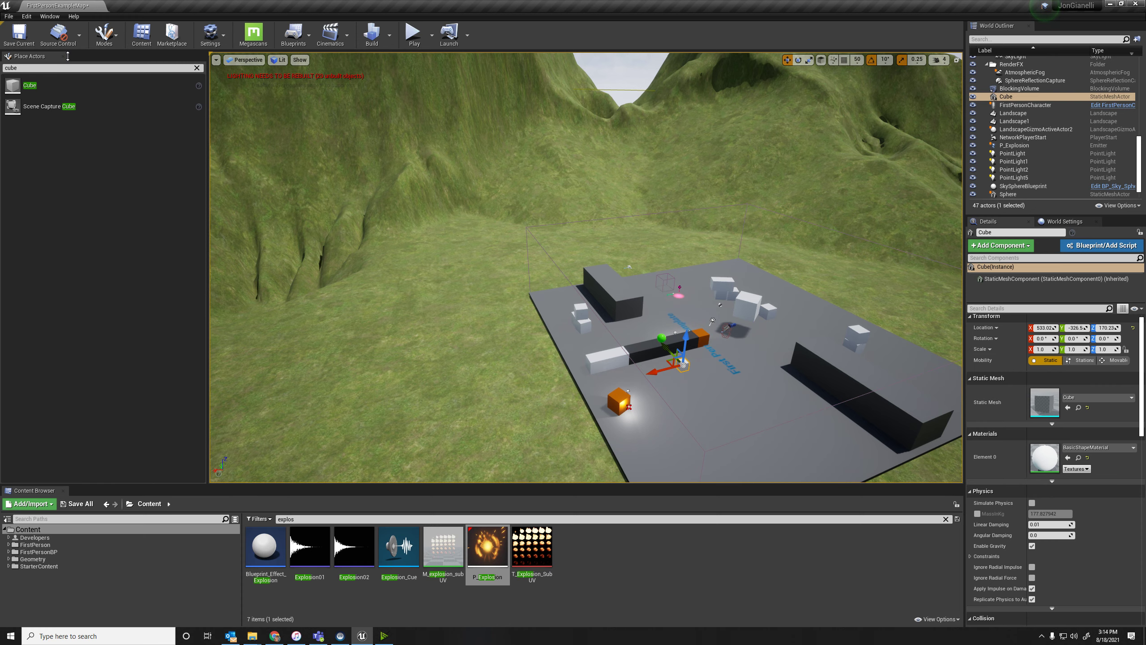
# Close the Place Actors panel and restore it to the editor layout.
pyautogui.click(64, 56)
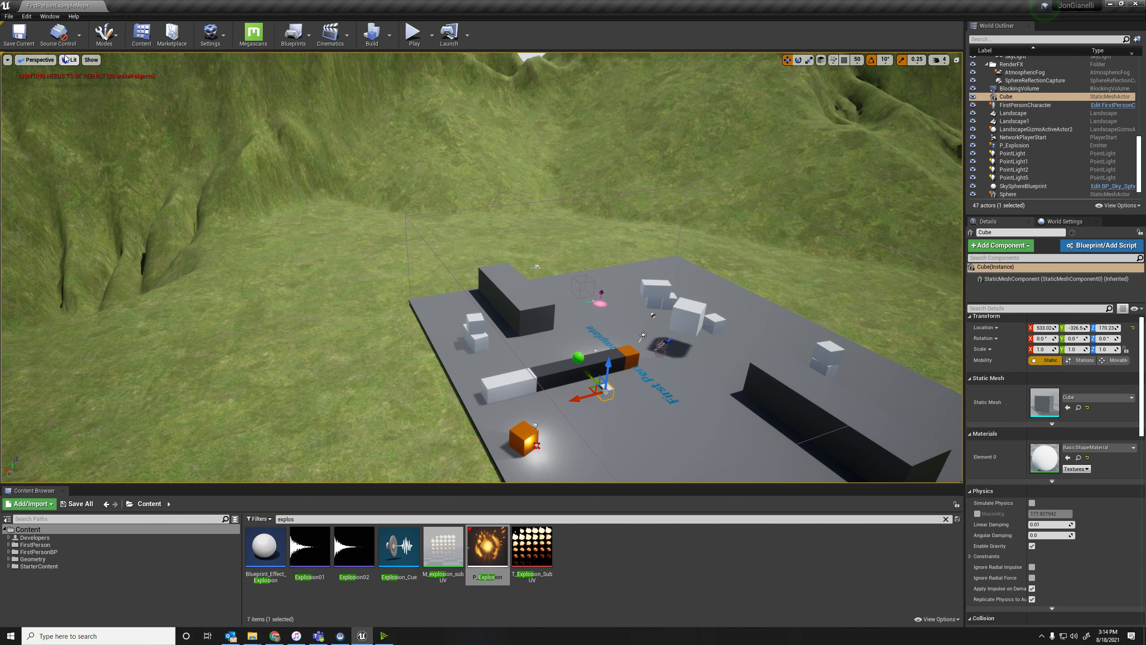
pyautogui.click(50, 17)
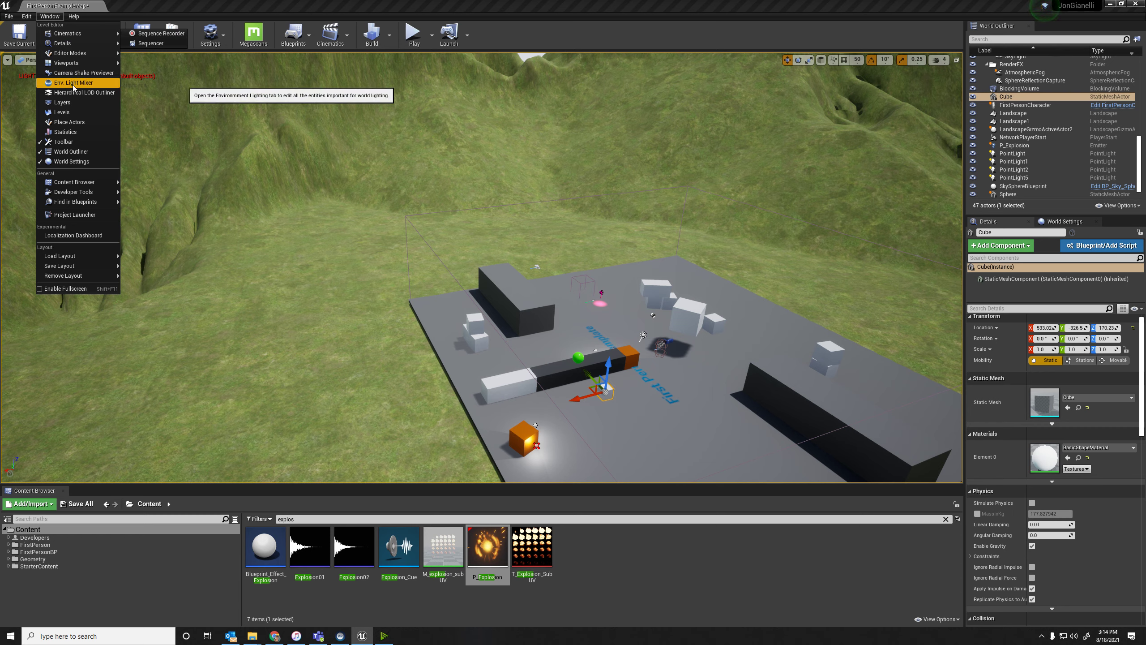
pyautogui.moveTo(97, 183)
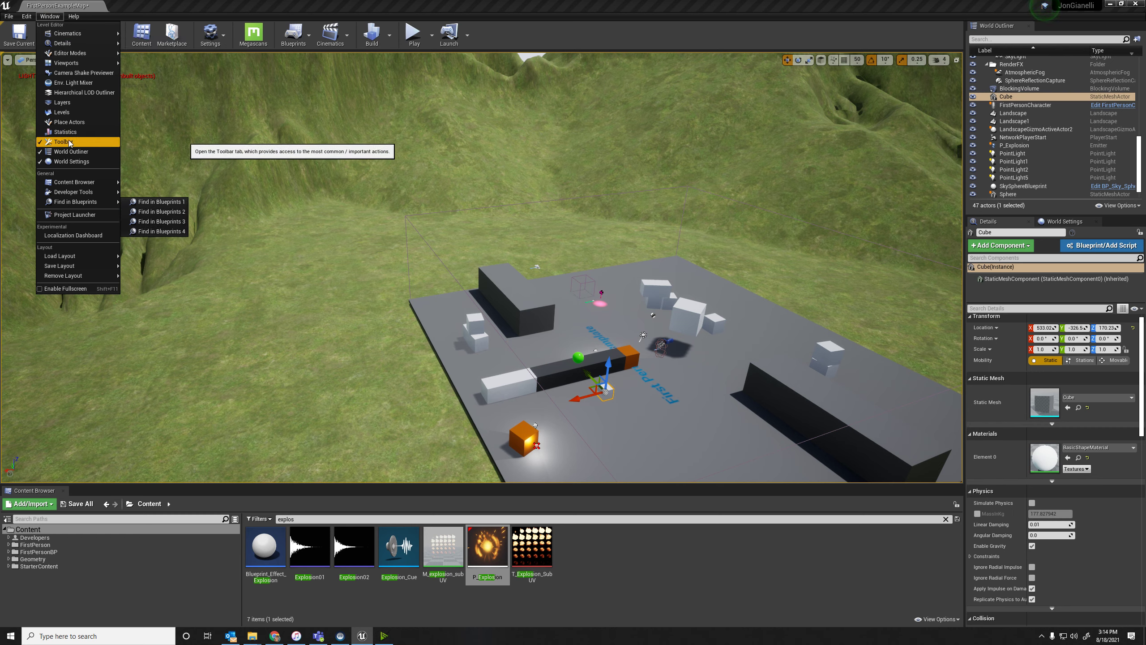
pyautogui.click(69, 121)
# Try docking the Place Actors panel on the viewport's right side, move it back to the left side, and narrow it.
pyautogui.moveTo(28, 56); pyautogui.dragTo(962, 110)
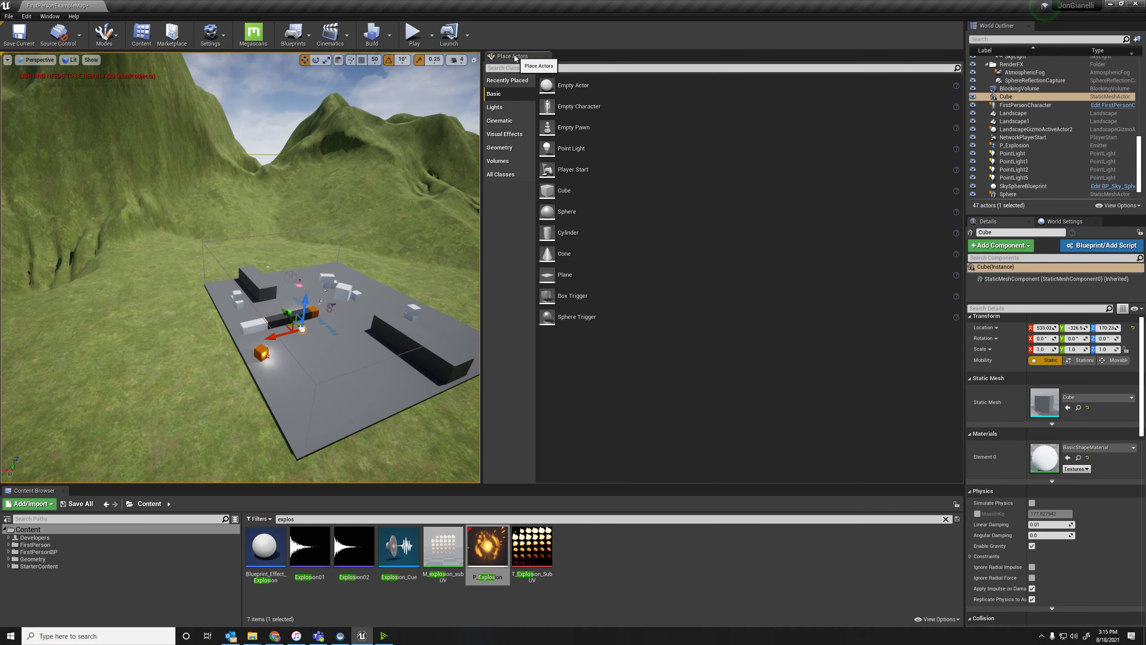
pyautogui.moveTo(508, 56); pyautogui.dragTo(369, 70)
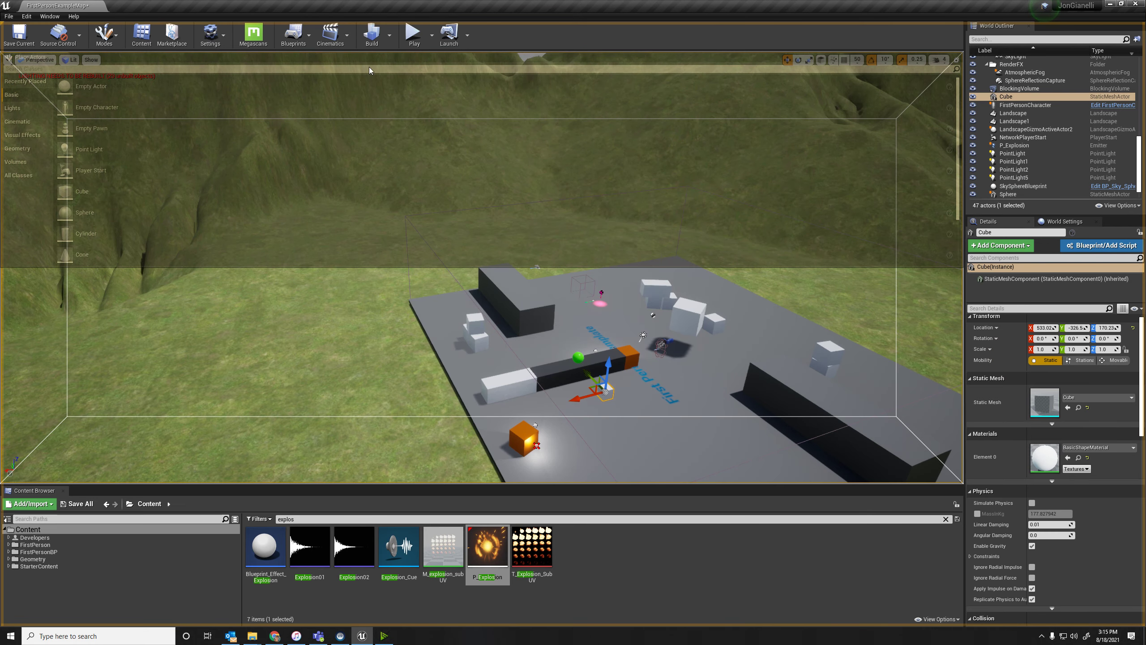
pyautogui.moveTo(134, 116); pyautogui.dragTo(13, 157)
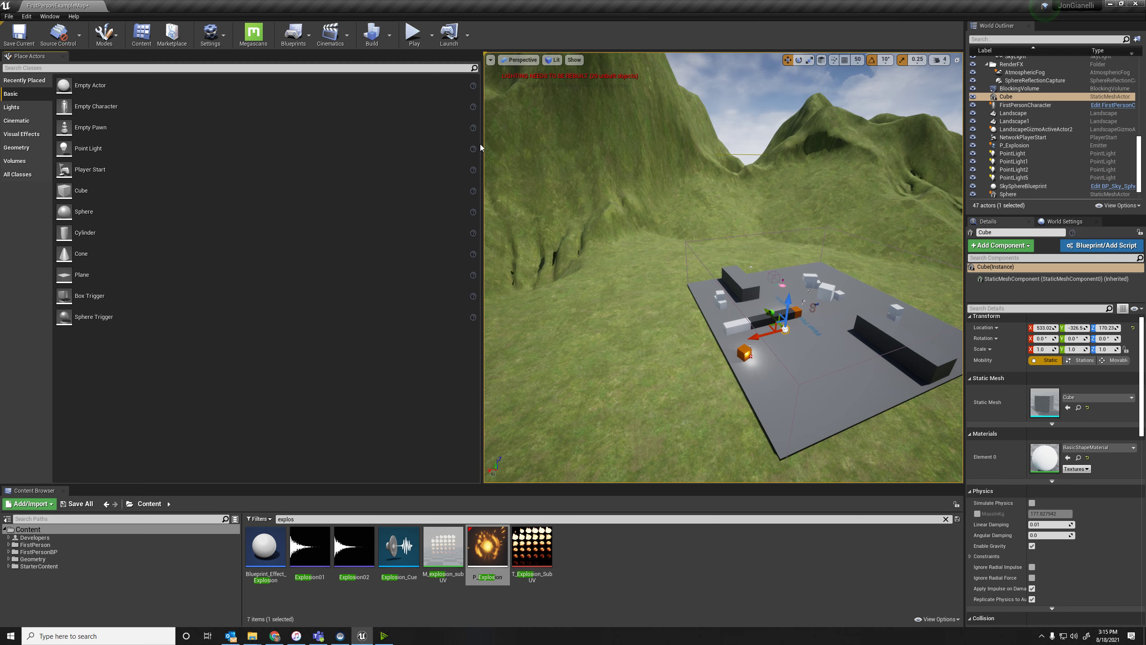
pyautogui.moveTo(491, 153); pyautogui.dragTo(162, 145)
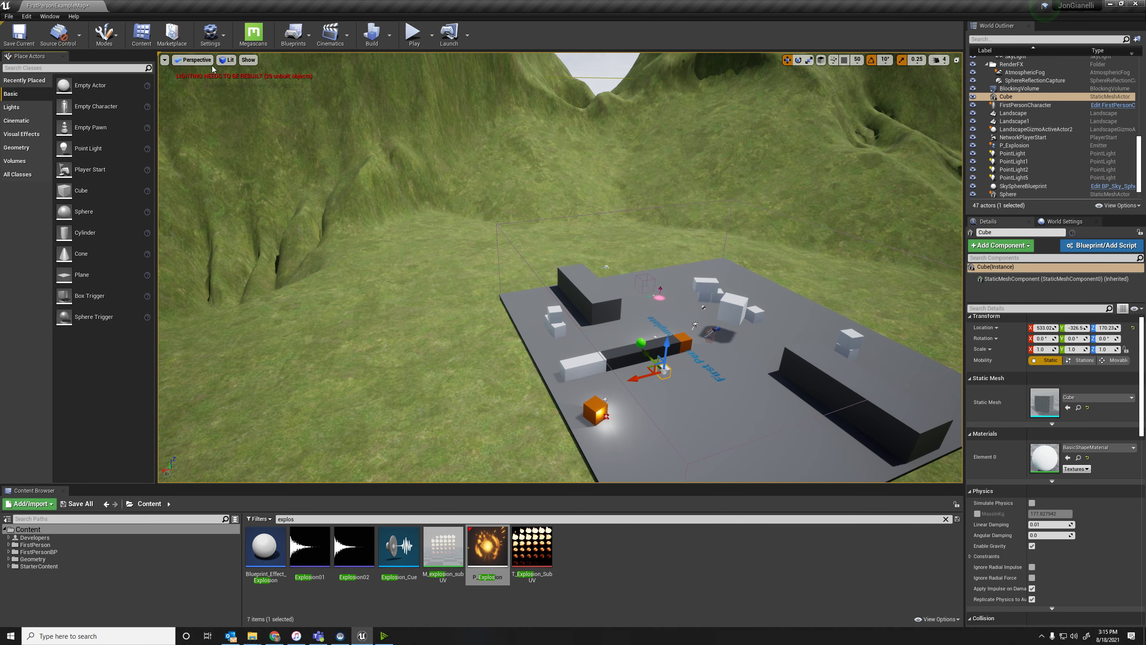
# Turn on the FPS display in the perspective viewport.
pyautogui.click(164, 60)
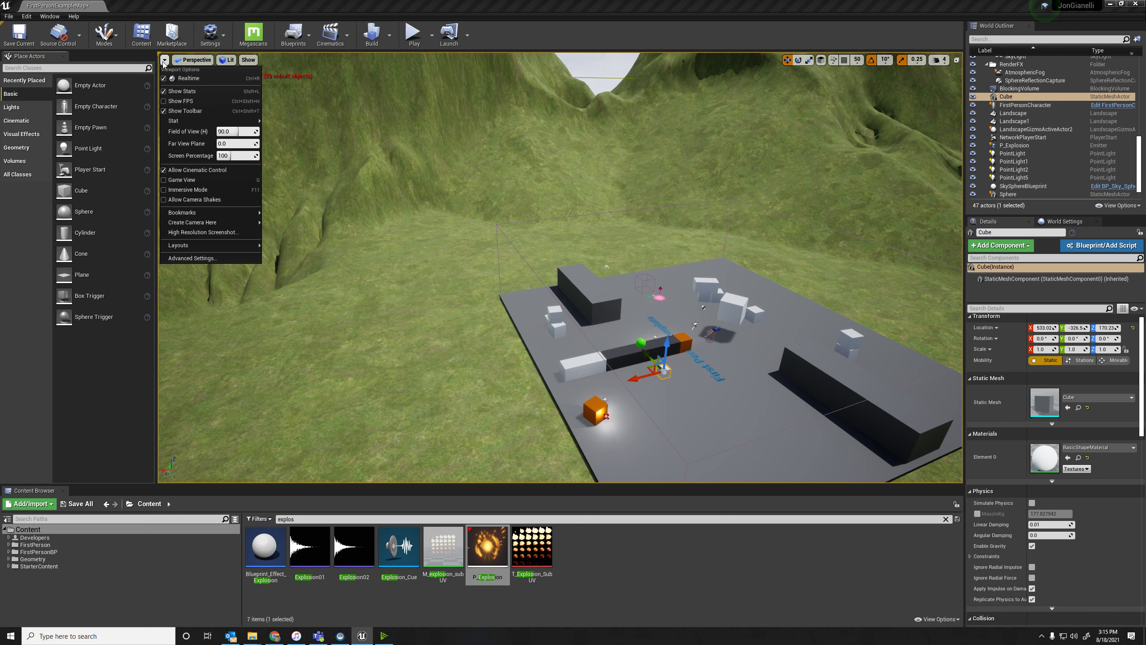
pyautogui.click(172, 102)
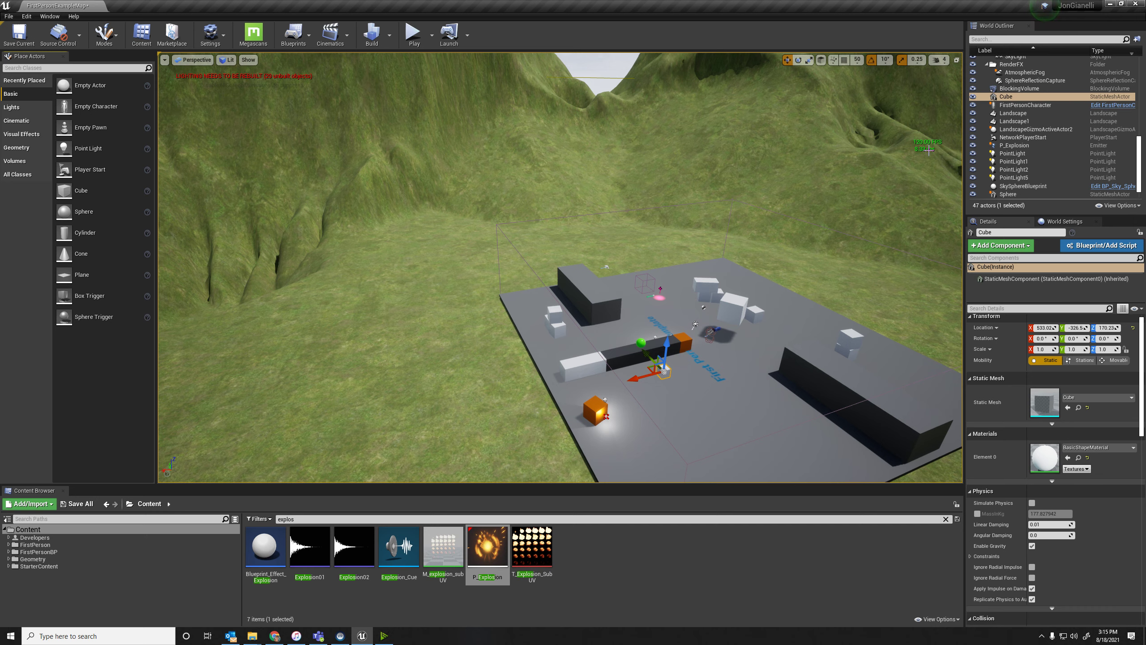
# Switch the viewport to the Top orthographic view and examine the level's wireframe layout.
pyautogui.click(194, 65)
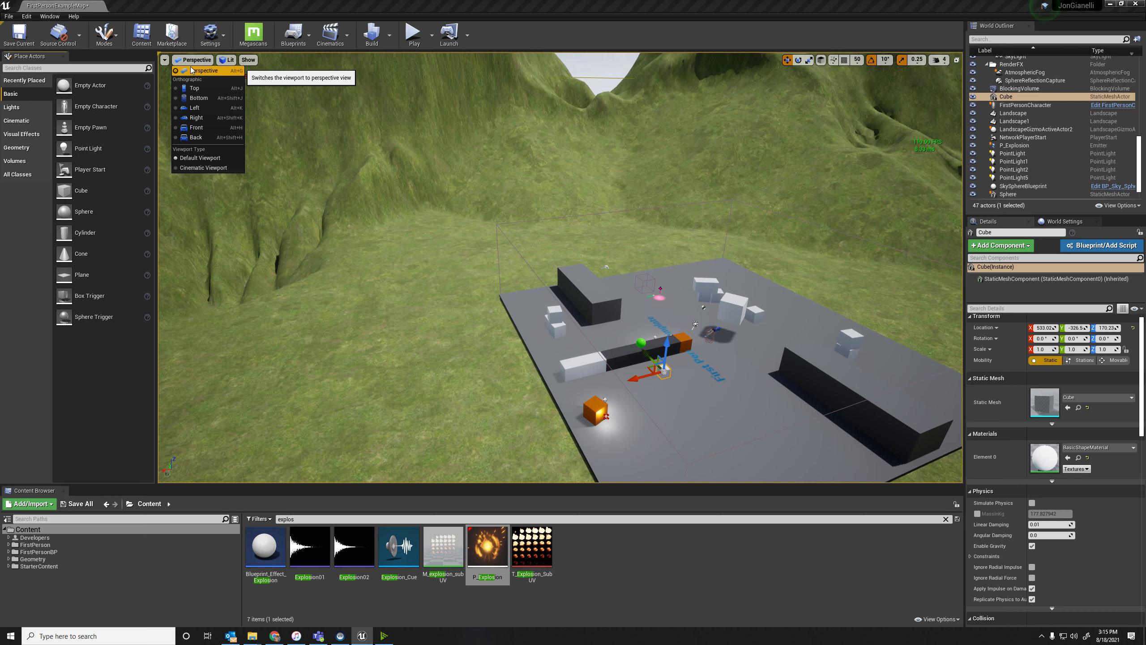
pyautogui.click(210, 89)
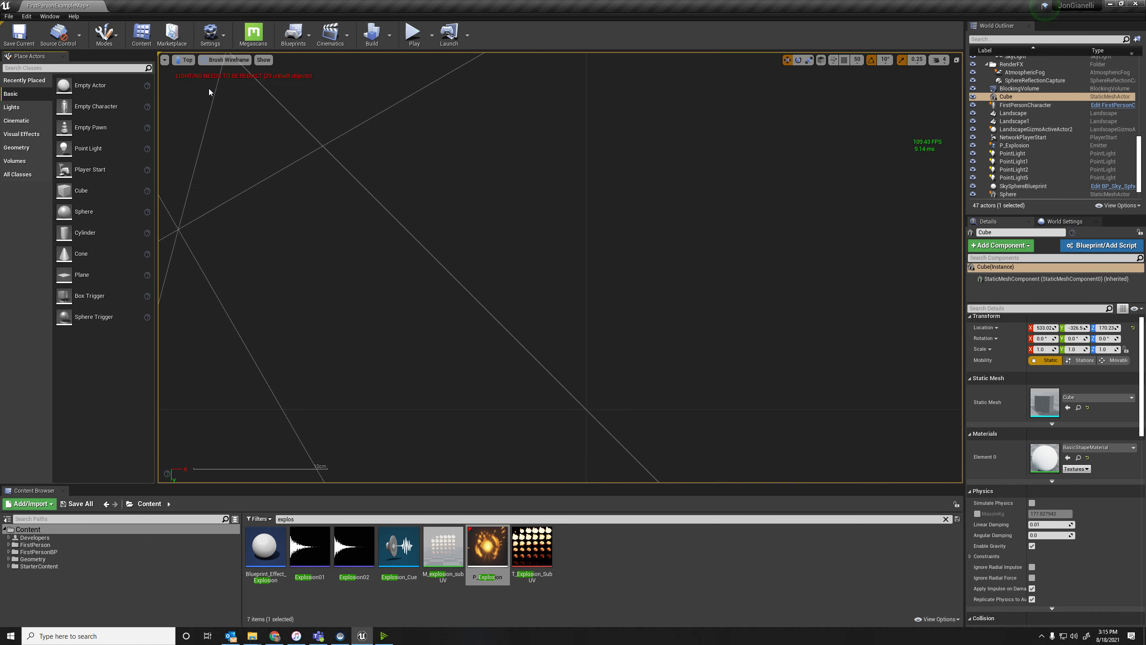
pyautogui.scroll(-10, 573, 172)
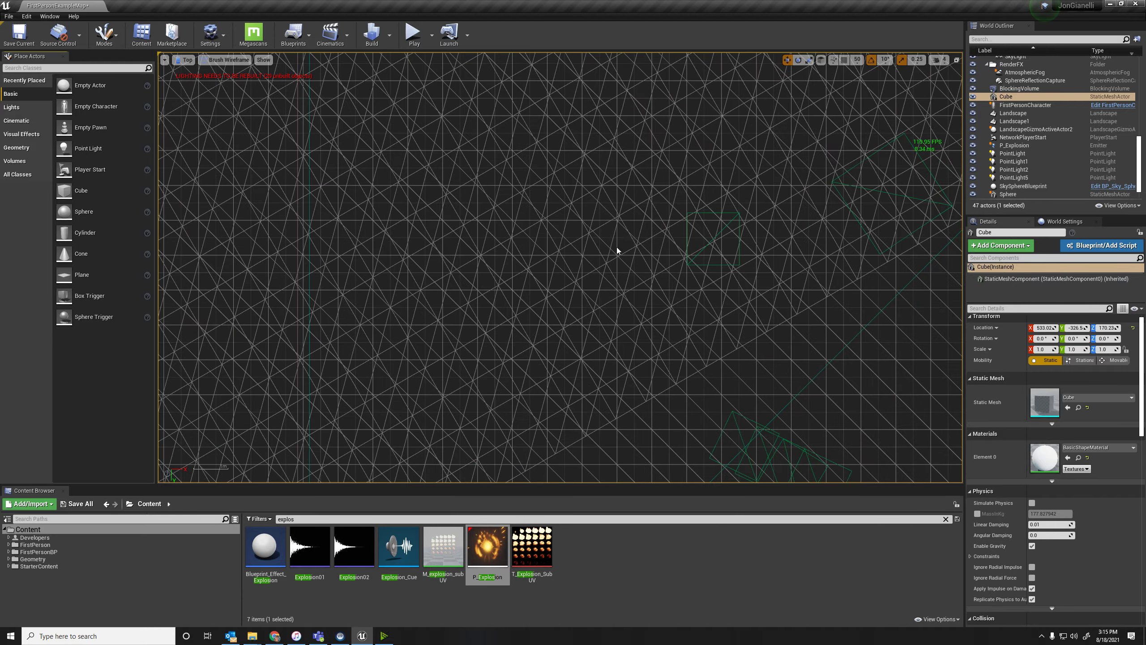
pyautogui.scroll(-7, 616, 237)
pyautogui.scroll(9, 698, 261)
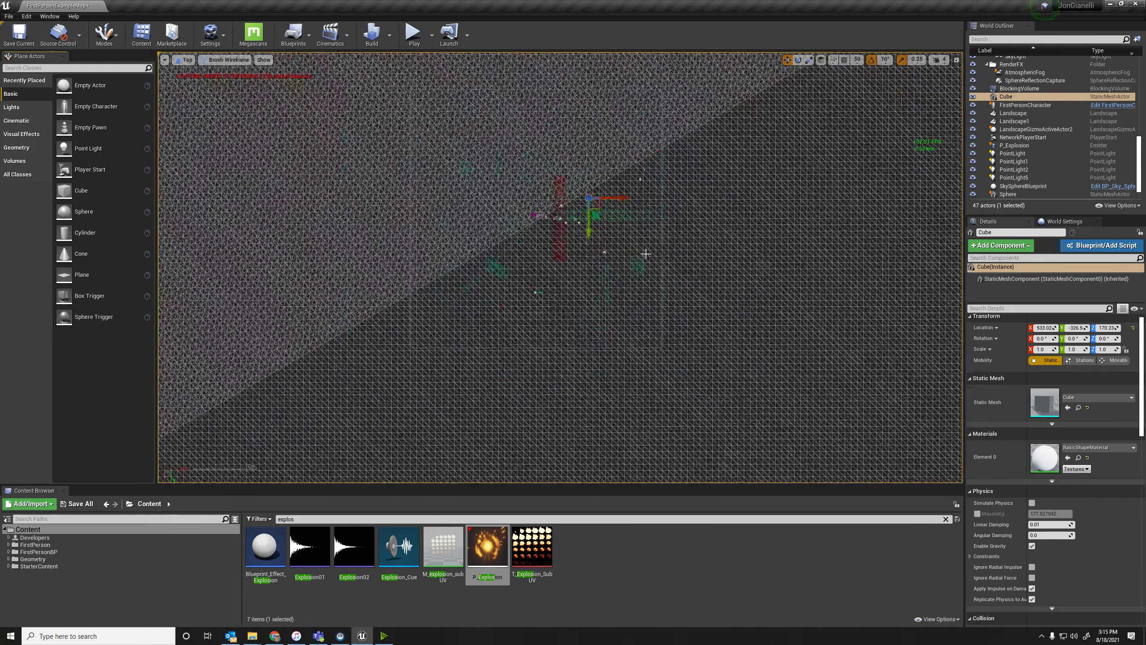
pyautogui.scroll(2, 478, 199)
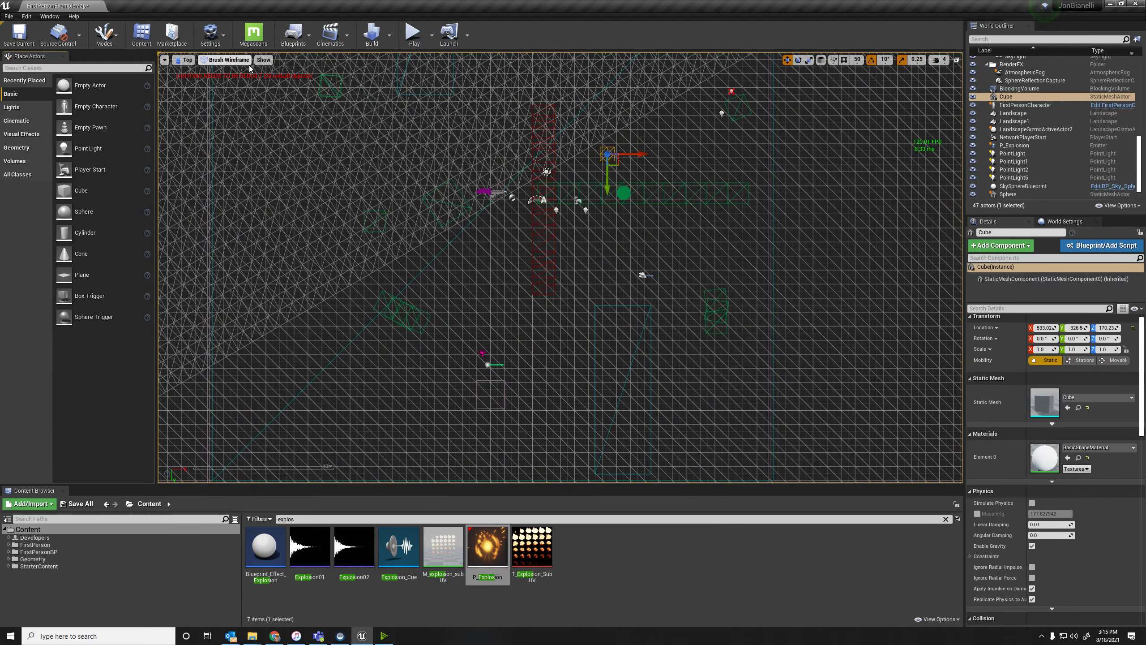
# Set the top view to Lit shading and look over the whole landscape and the platform.
pyautogui.click(232, 66)
pyautogui.click(226, 75)
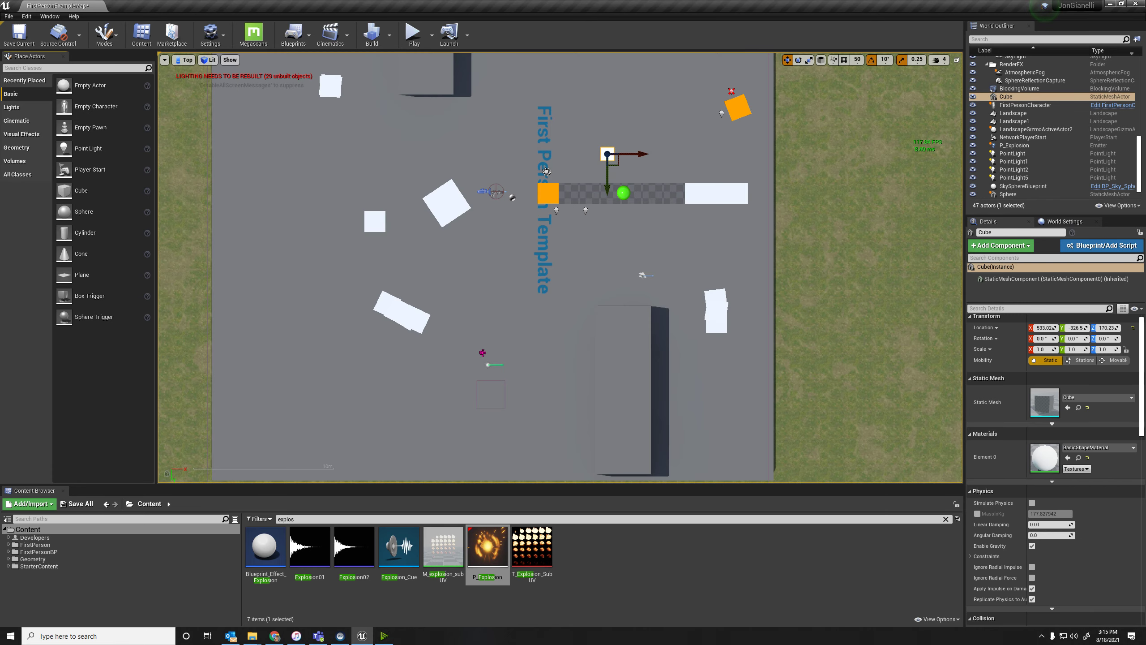
pyautogui.scroll(-10, 585, 316)
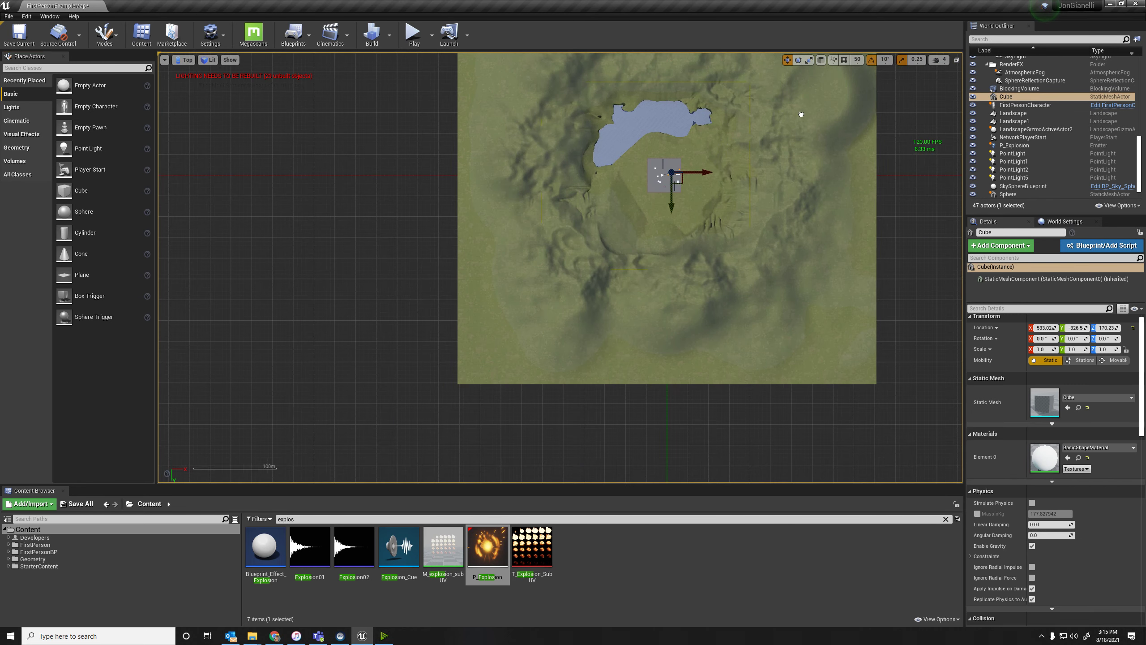
pyautogui.scroll(5, 721, 253)
pyautogui.scroll(1, 362, 272)
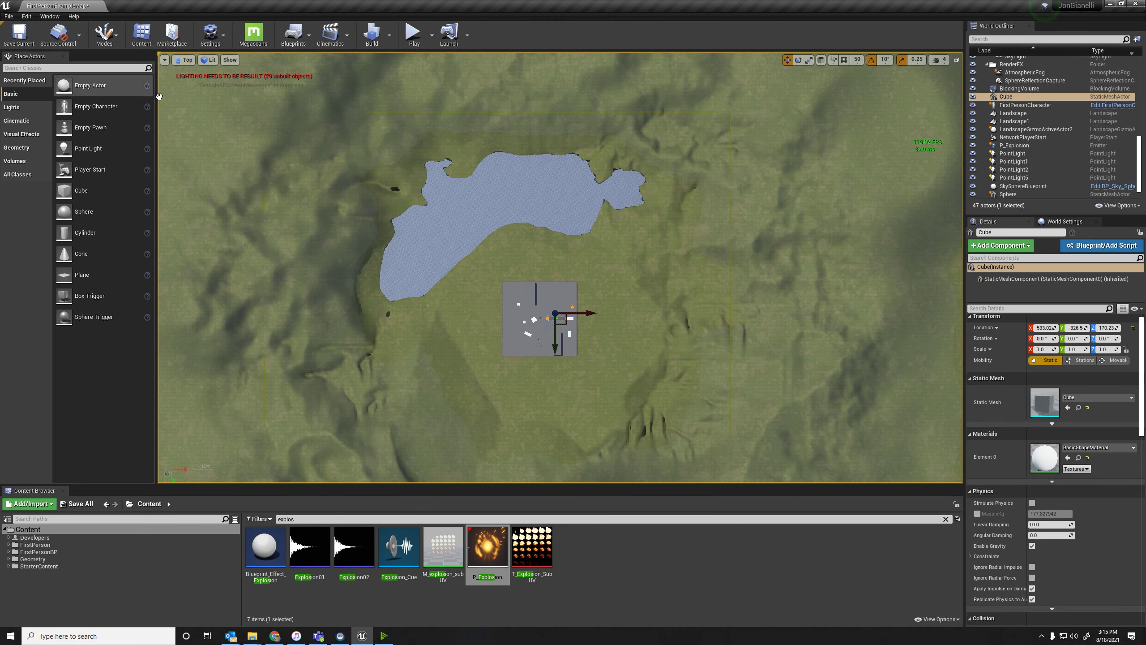
# Return the viewport to Perspective and view the scene in Brush Wireframe mode.
pyautogui.click(184, 59)
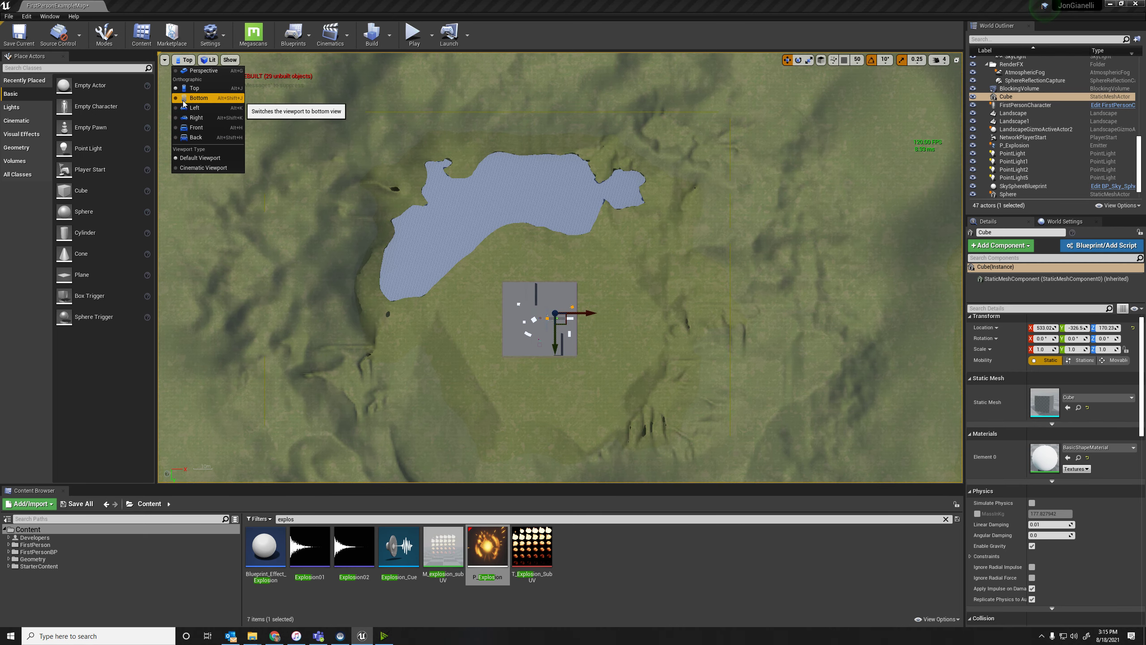
pyautogui.click(203, 71)
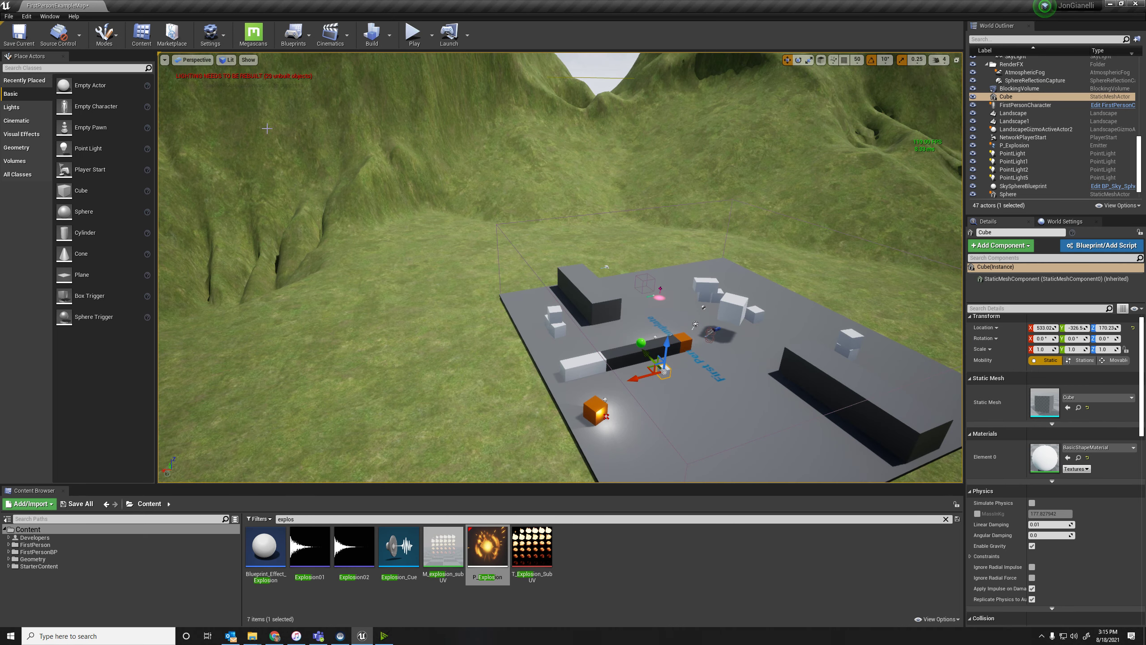
pyautogui.click(226, 60)
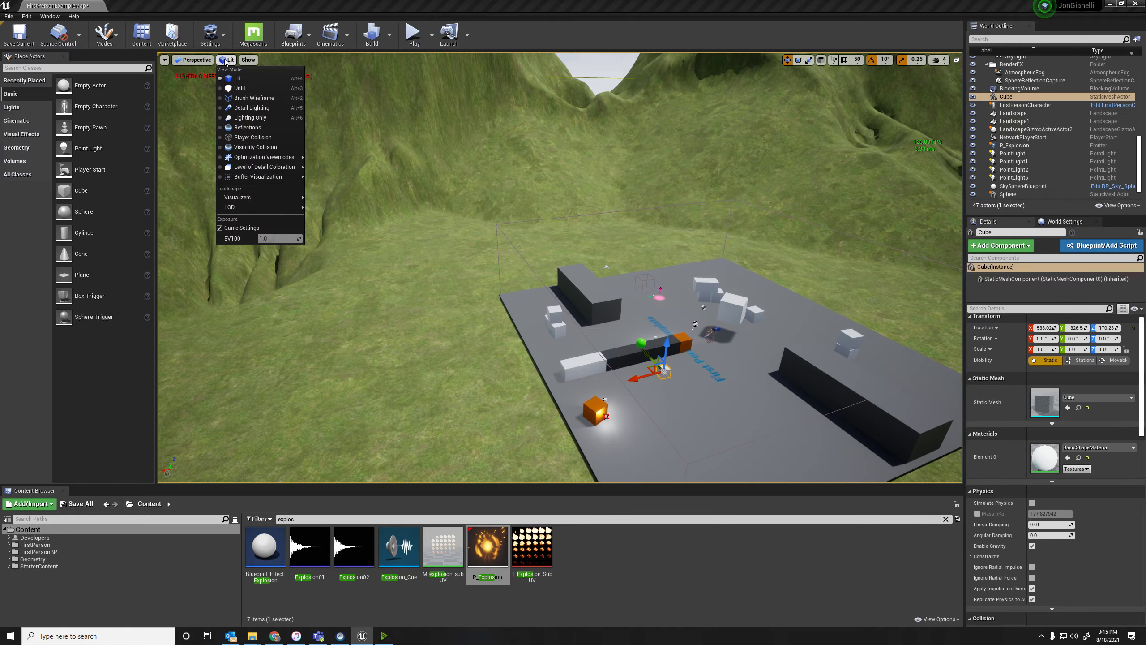
pyautogui.click(253, 97)
pyautogui.moveTo(559, 267)
pyautogui.mouseDown(button='right')
pyautogui.moveTo(508, 280)
pyautogui.moveTo(474, 230)
pyautogui.moveTo(399, 230)
pyautogui.moveTo(463, 268)
pyautogui.mouseUp(button='right')
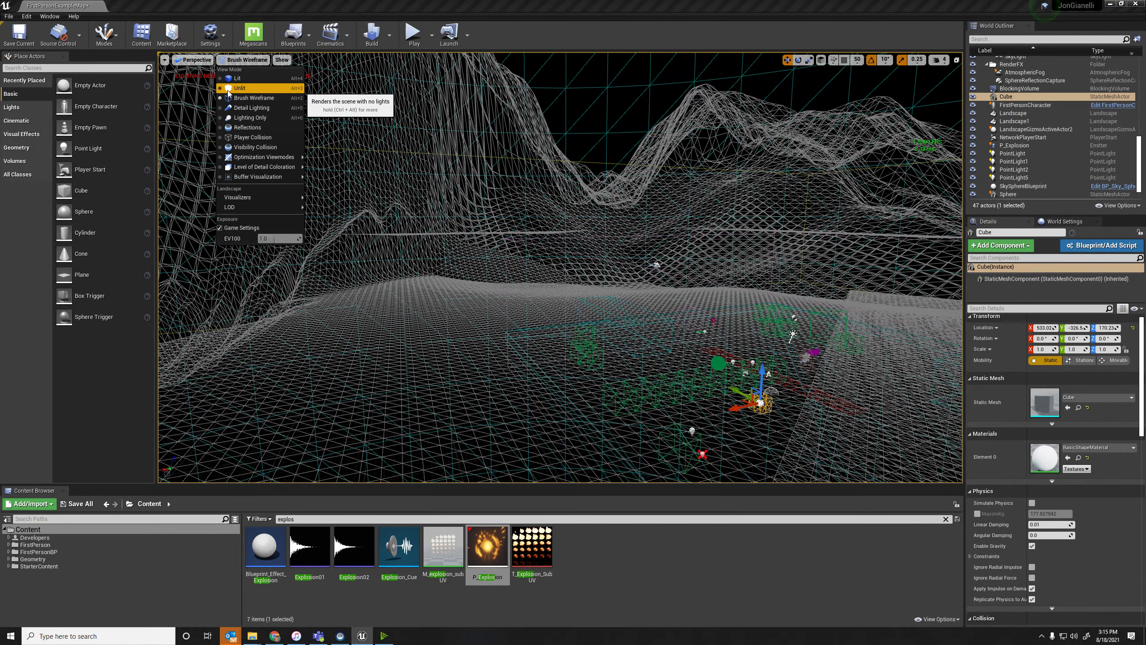
# Change the perspective view mode to Unlit and inspect the boxes and low wall up close.
pyautogui.click(237, 88)
pyautogui.moveTo(723, 170); pyautogui.dragTo(961, 235, button='right')
pyautogui.press('w')
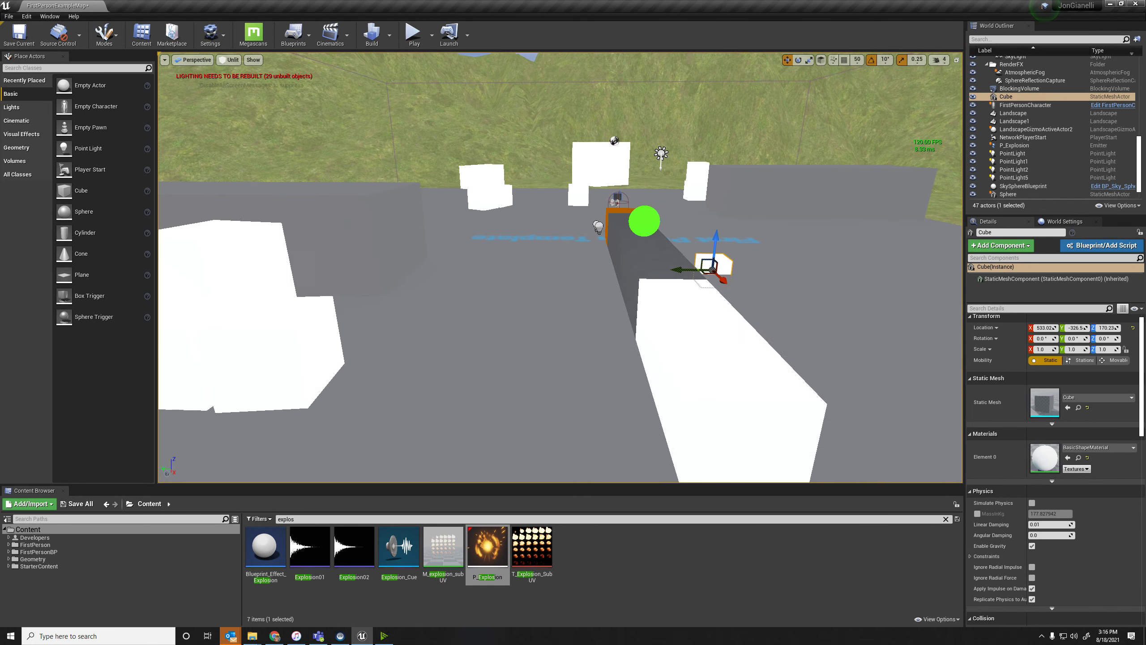
# Change the view mode to Detail Lighting and examine the shading and shadows of the boxes around the First Person Template text.
pyautogui.click(230, 59)
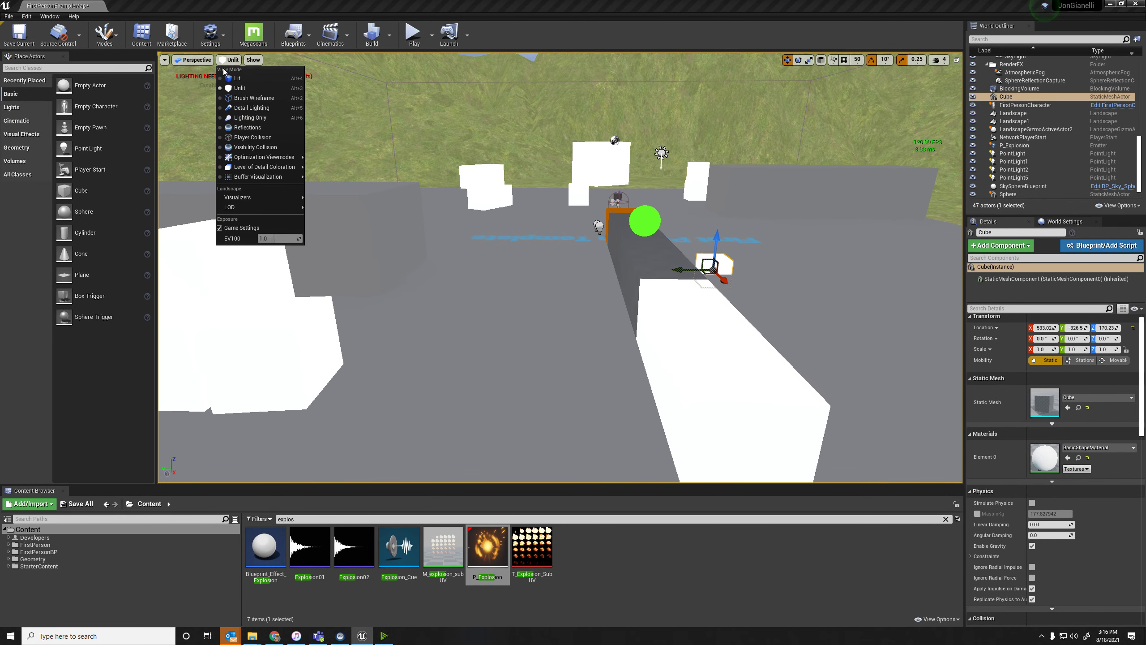
pyautogui.click(251, 110)
pyautogui.moveTo(428, 222); pyautogui.dragTo(534, 300, button='right')
pyautogui.press('a')
pyautogui.press('w')
pyautogui.press('s')
pyautogui.press('s')
pyautogui.press('s')
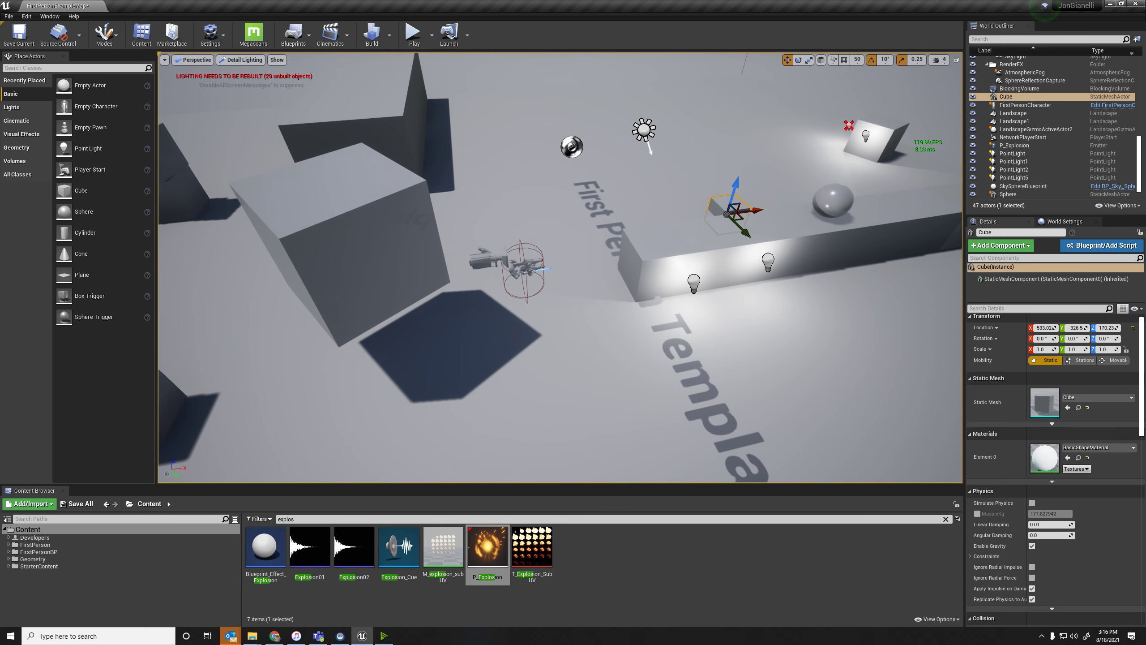
pyautogui.moveTo(490, 222); pyautogui.dragTo(490, 191, button='right')
pyautogui.moveTo(656, 182); pyautogui.dragTo(668, 165, button='right')
pyautogui.moveTo(557, 198); pyautogui.dragTo(429, 196, button='right')
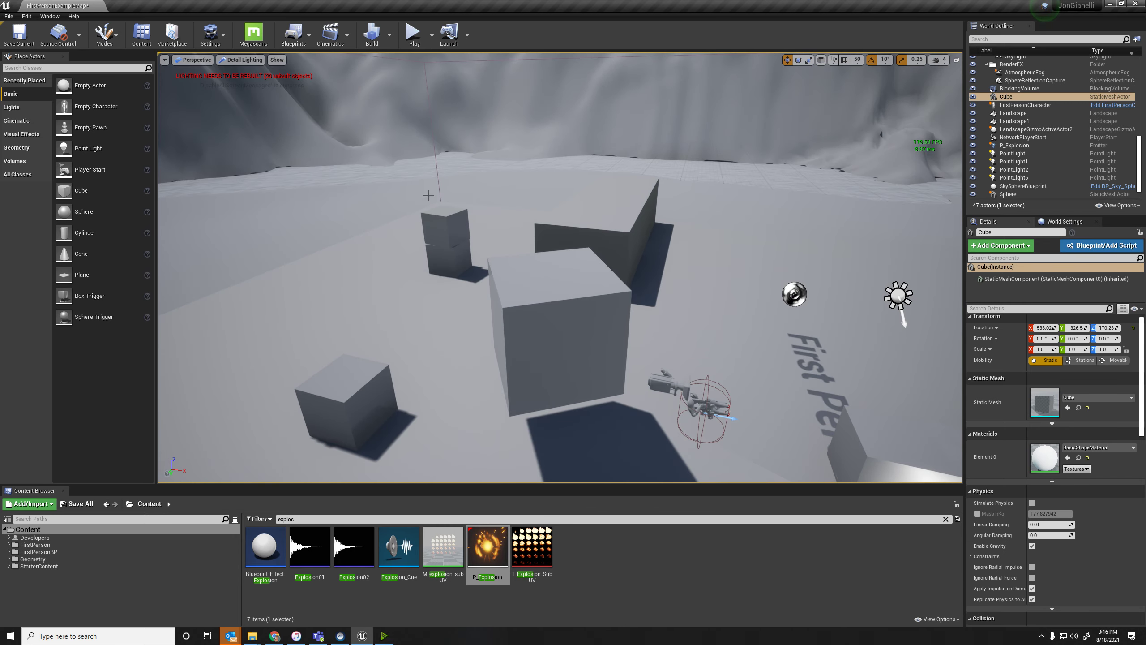
# Look through the optimization, level-of-detail, buffer and landscape view modes, and switch the viewport to Light Complexity.
pyautogui.click(240, 59)
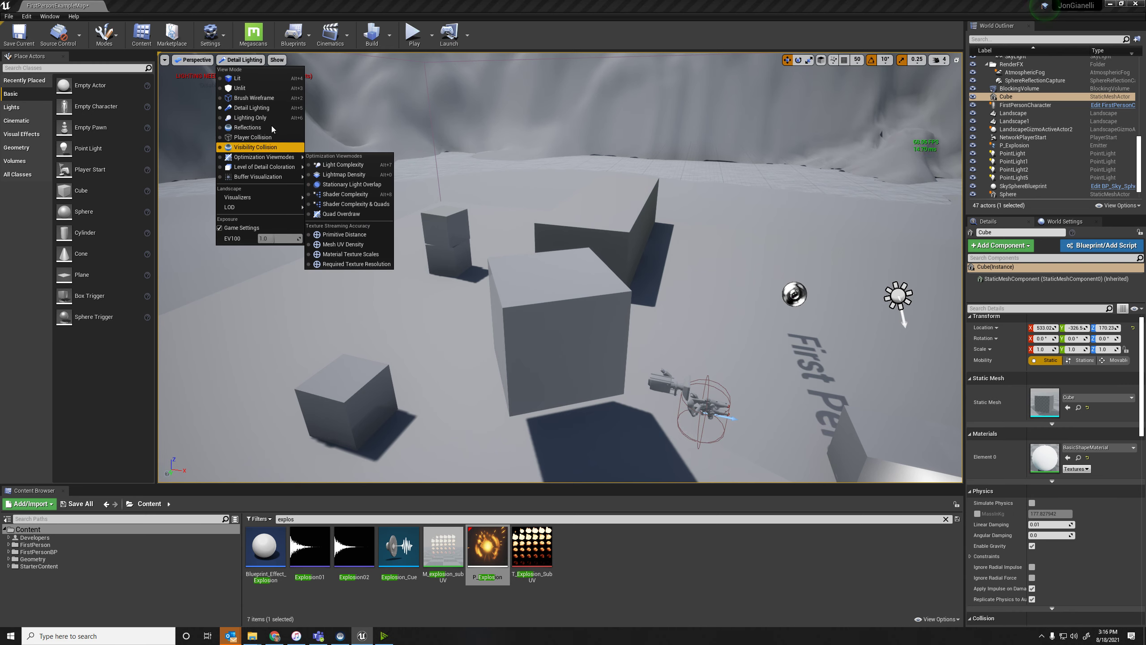
pyautogui.moveTo(247, 160)
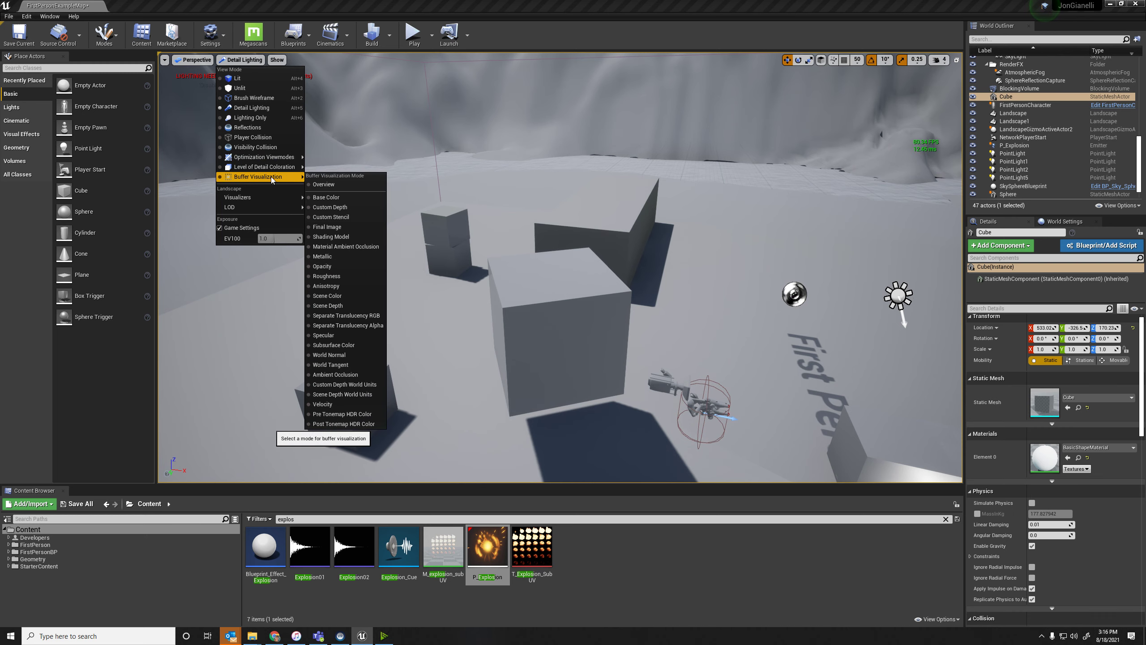
pyautogui.moveTo(273, 197)
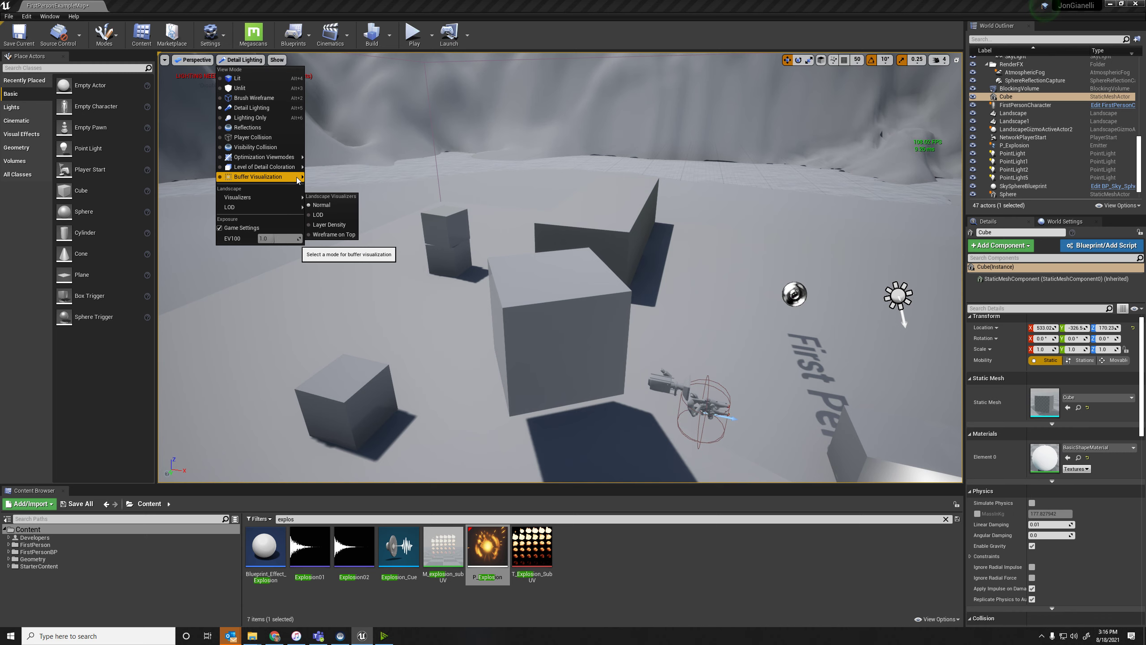
pyautogui.moveTo(298, 179)
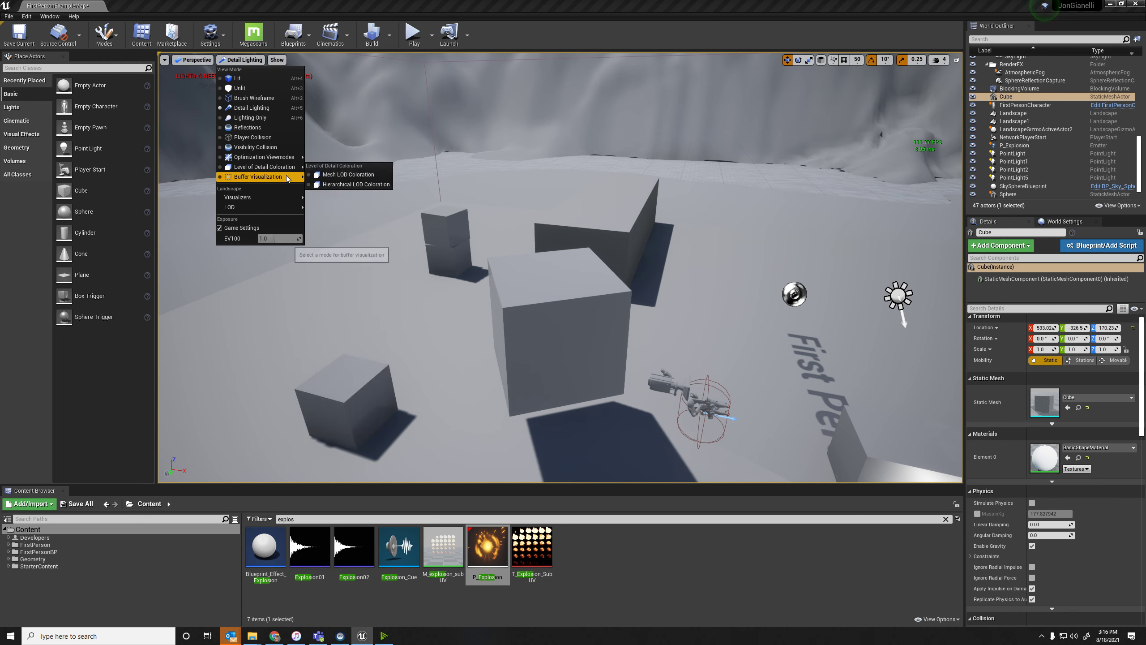
pyautogui.moveTo(283, 157)
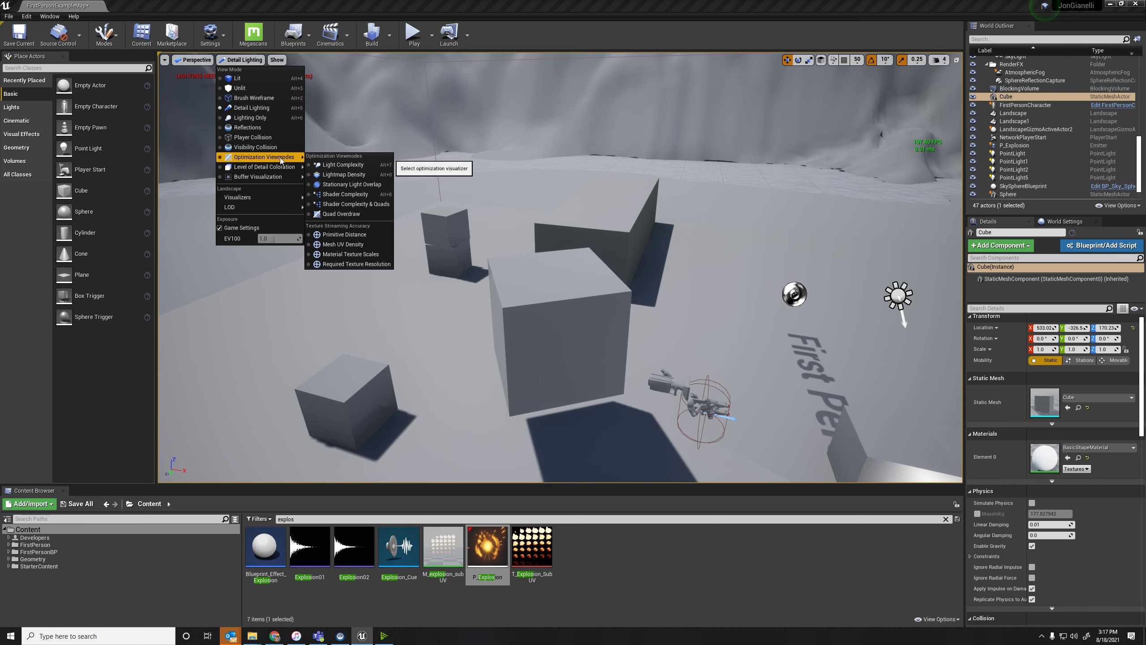
pyautogui.click(344, 166)
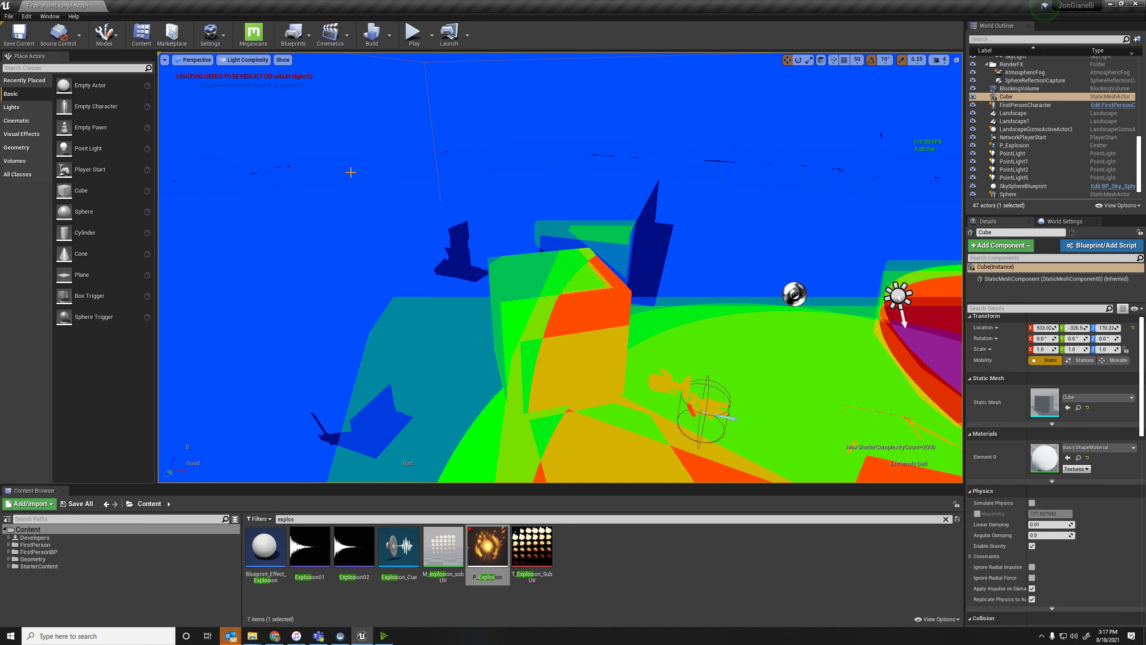
# Place four overlapping point lights close together on the platform floor near the placed Cube, keeping the Light Complexity view.
pyautogui.moveTo(451, 253); pyautogui.dragTo(520, 217, button='right')
pyautogui.press('a')
pyautogui.press('s')
pyautogui.click(518, 250)
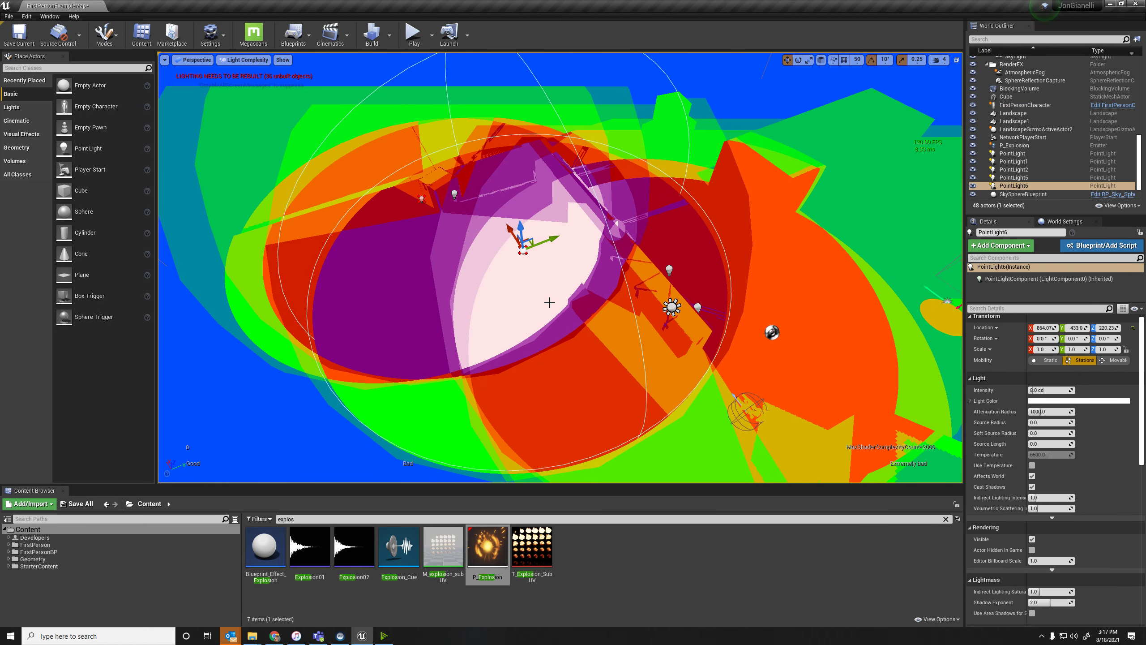
pyautogui.click(537, 290)
pyautogui.click(415, 291)
pyautogui.click(438, 244)
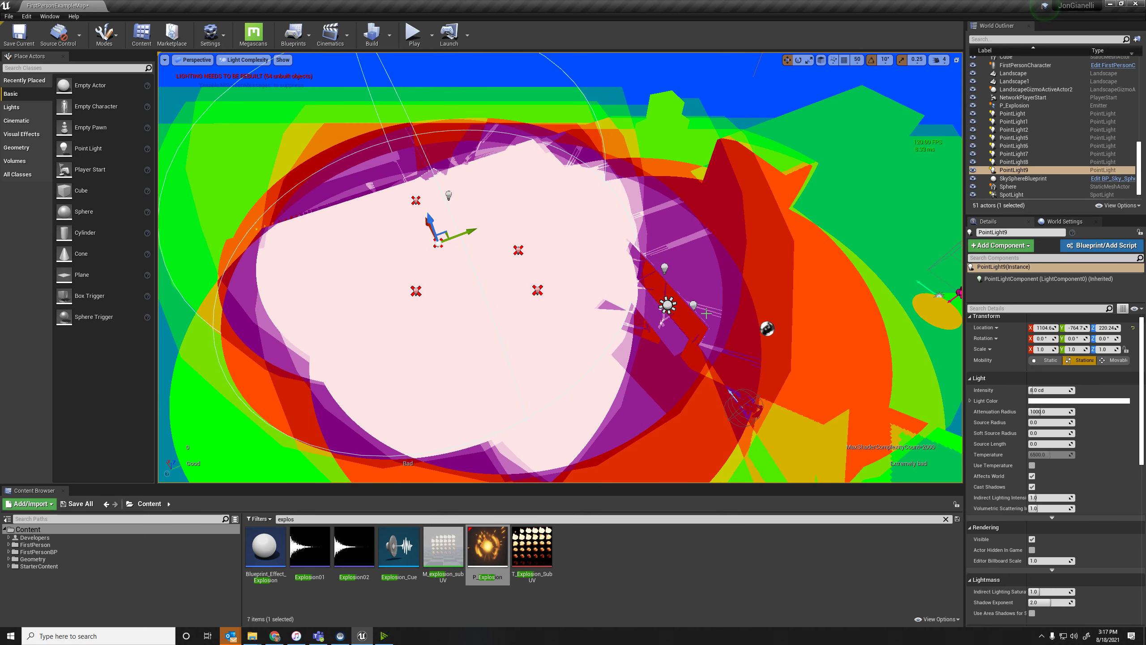
# Place six more point lights spread around the platform to raise the light overlap in the Light Complexity view.
pyautogui.moveTo(645, 262); pyautogui.dragTo(733, 253, button='right')
pyautogui.click(623, 156)
pyautogui.click(883, 266)
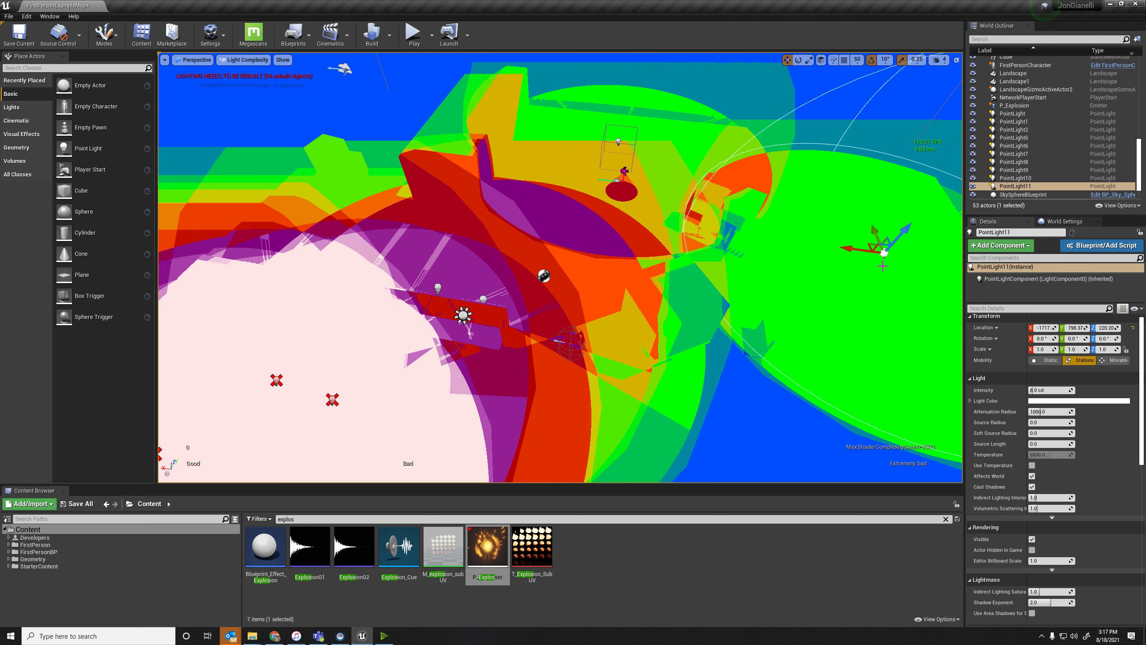
pyautogui.click(274, 103)
pyautogui.click(424, 135)
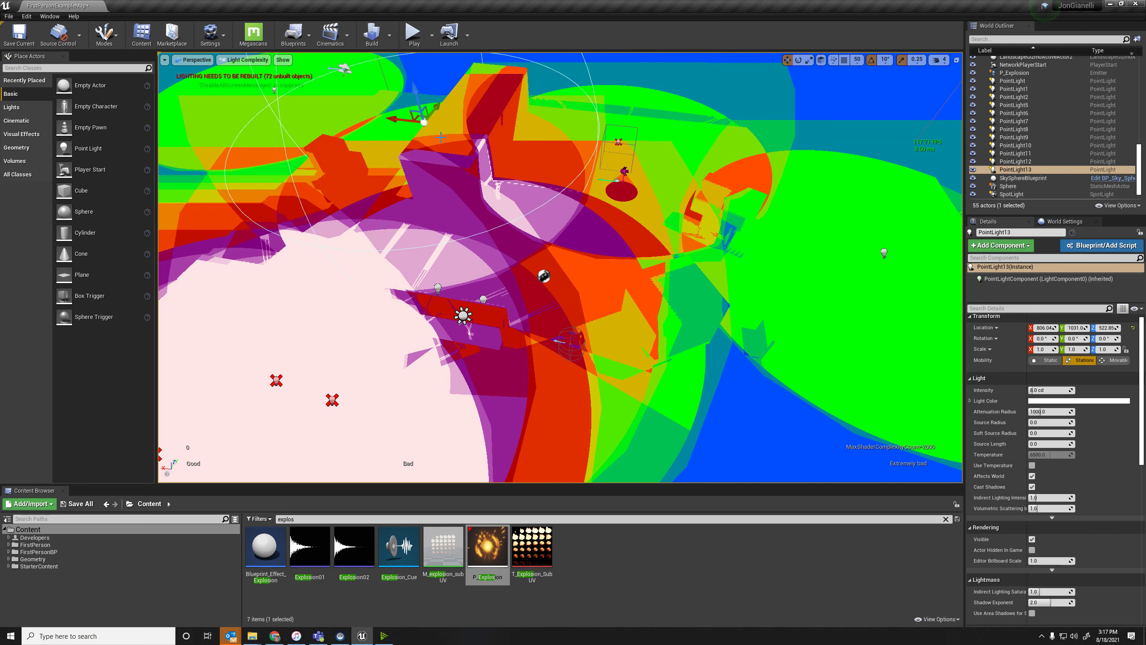
pyautogui.click(597, 218)
pyautogui.click(718, 347)
pyautogui.moveTo(723, 352); pyautogui.dragTo(376, 120, button='right')
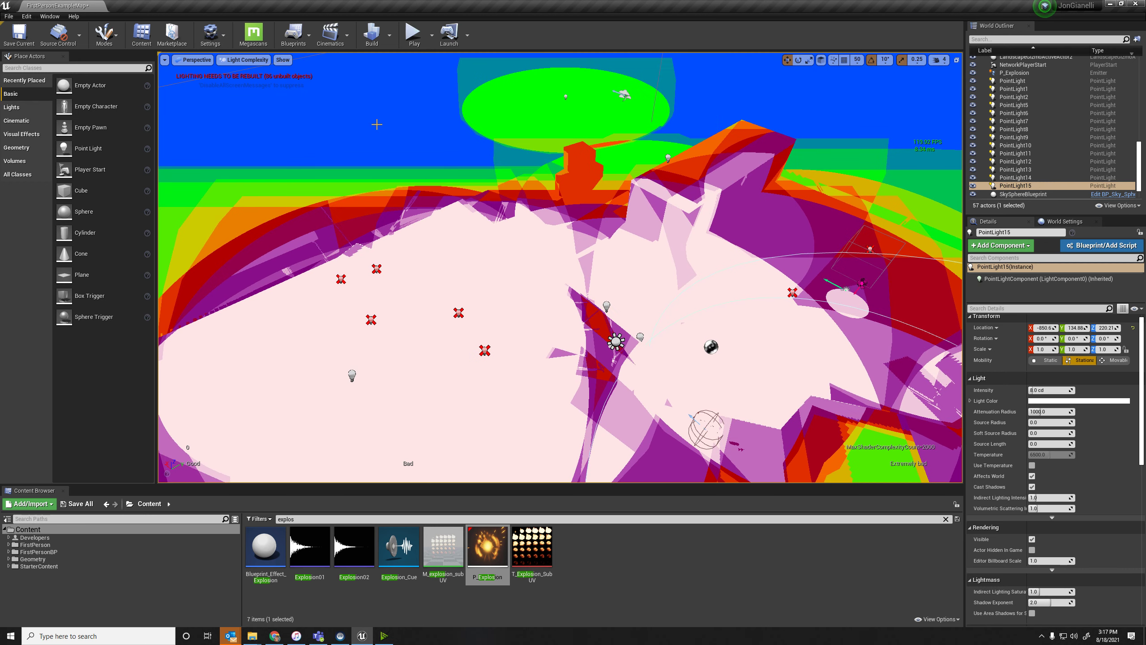
# Switch the viewport to Lightmap Density and examine the floor, walls and boxes.
pyautogui.click(243, 60)
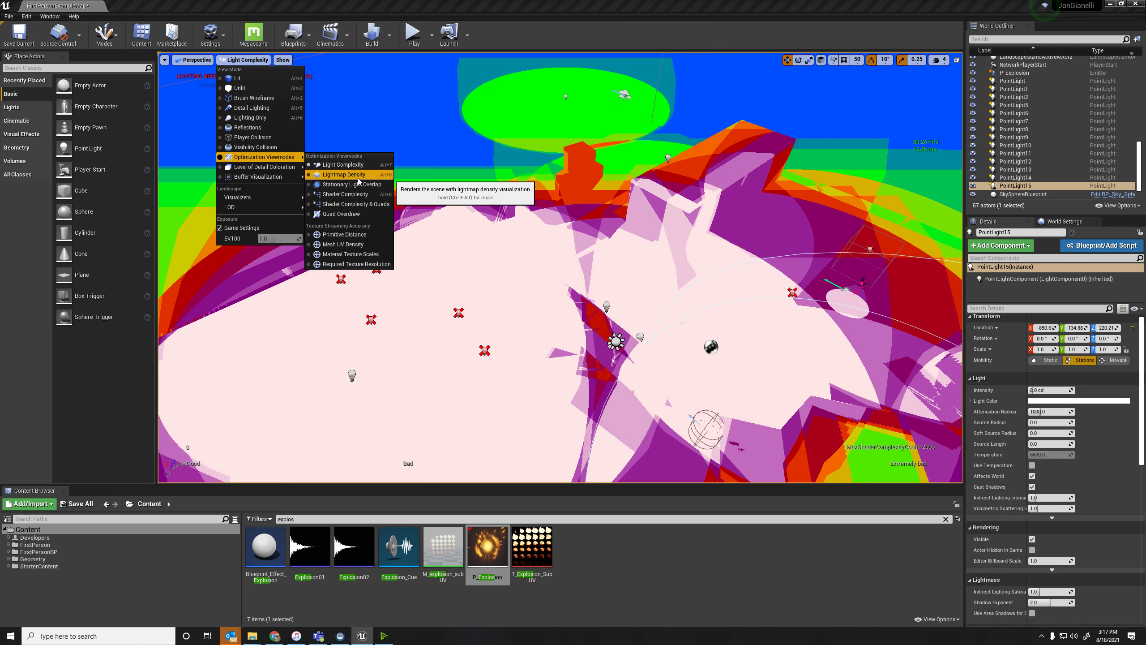
pyautogui.click(360, 177)
pyautogui.moveTo(473, 208); pyautogui.dragTo(677, 189, button='right')
pyautogui.moveTo(433, 104); pyautogui.dragTo(331, 134, button='right')
# Switch the viewport to Shader Complexity and examine the whole platform.
pyautogui.click(248, 60)
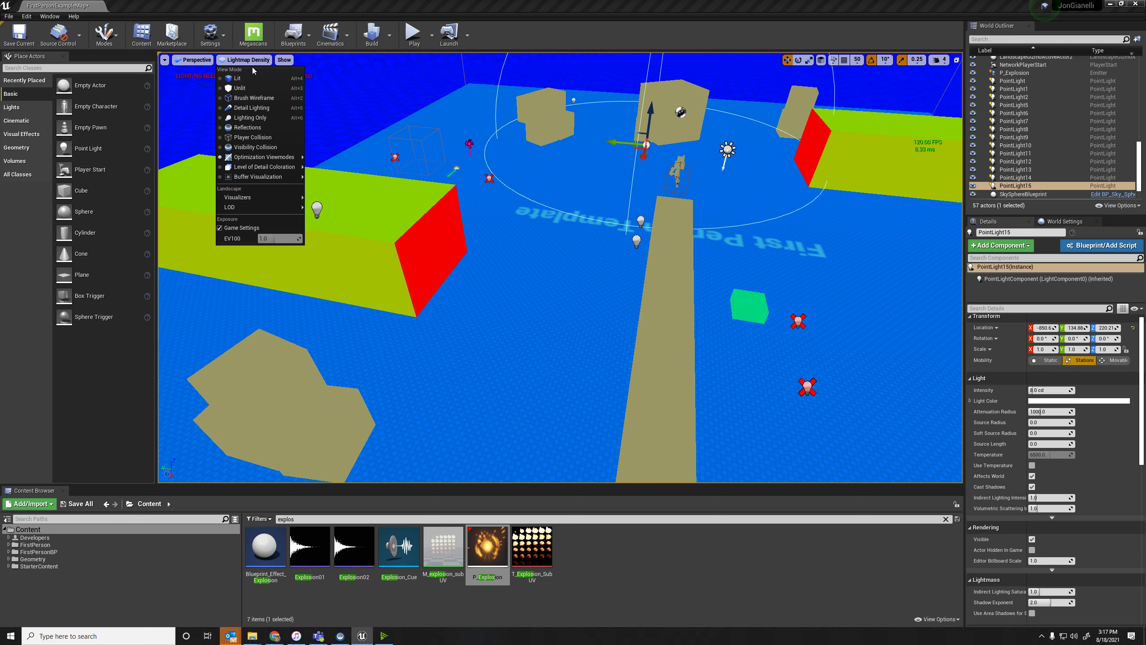
pyautogui.moveTo(261, 158)
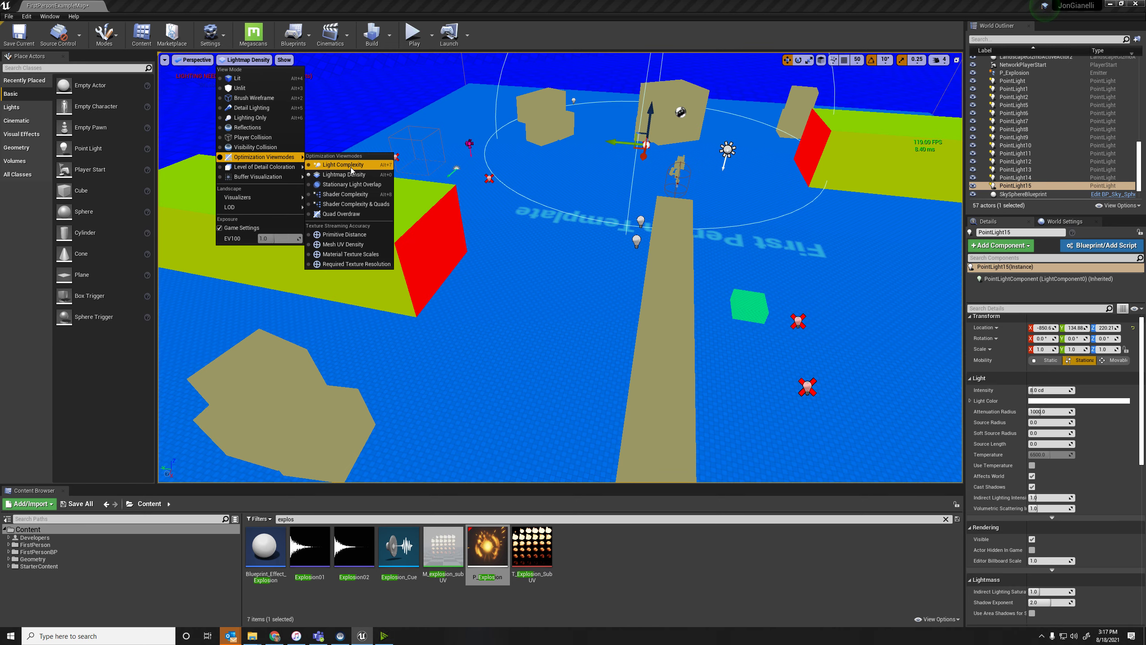
pyautogui.click(369, 196)
pyautogui.moveTo(560, 267); pyautogui.dragTo(560, 267, button='right')
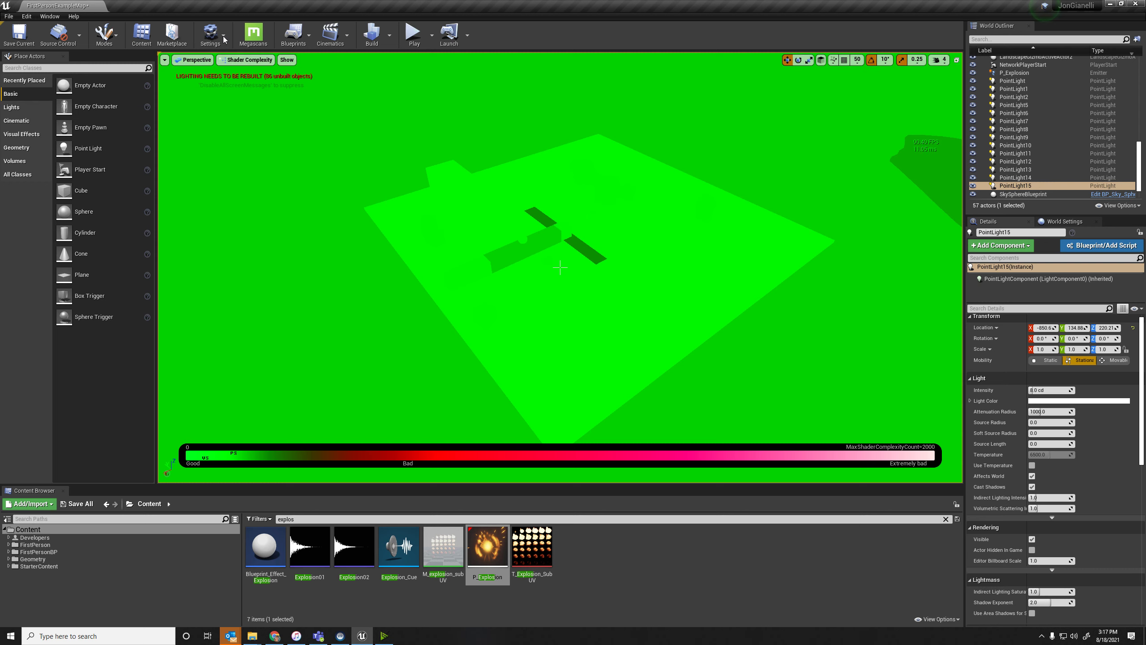
# Switch the viewport to Quad Overdraw and examine the landscape and the platform's boxes up close.
pyautogui.click(229, 62)
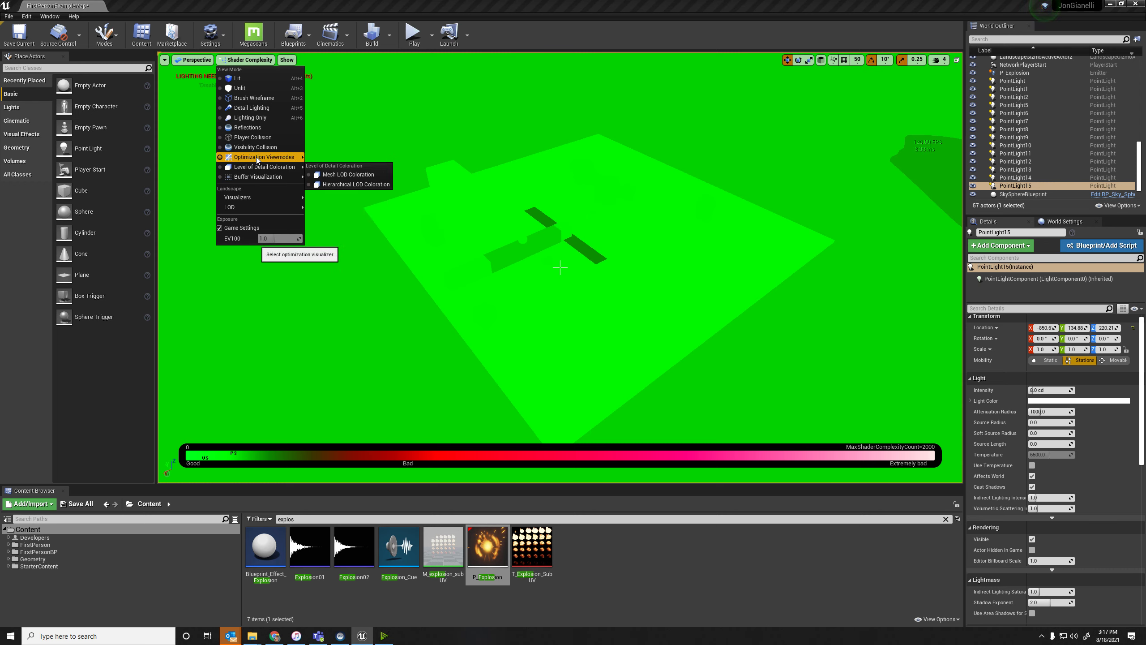
pyautogui.moveTo(256, 158)
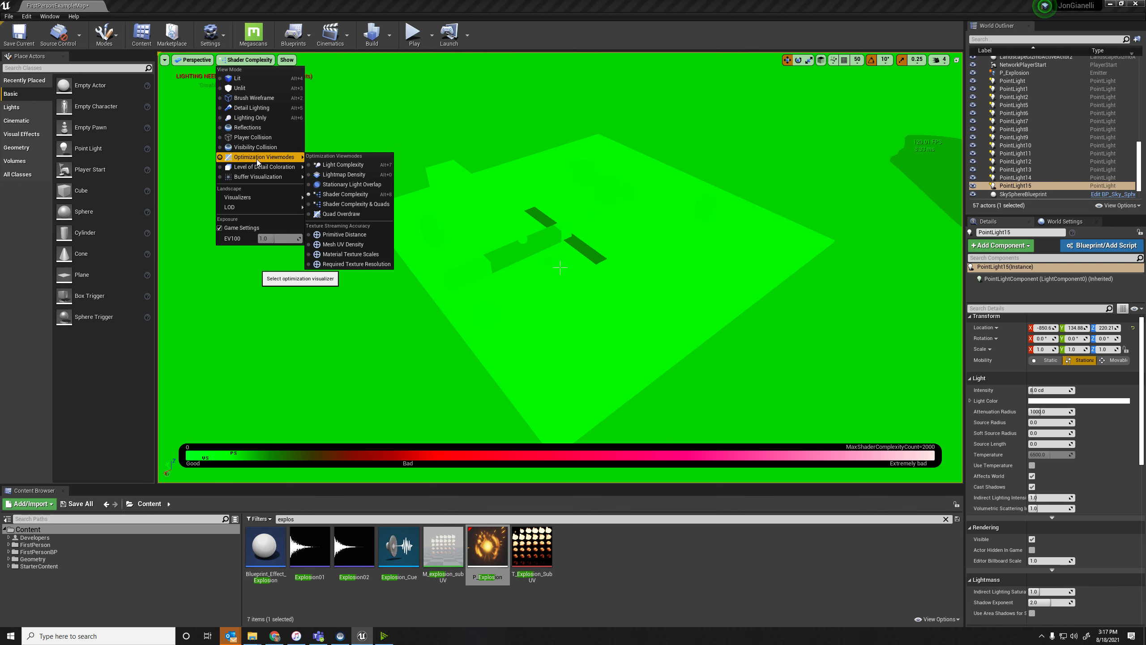
pyautogui.click(371, 215)
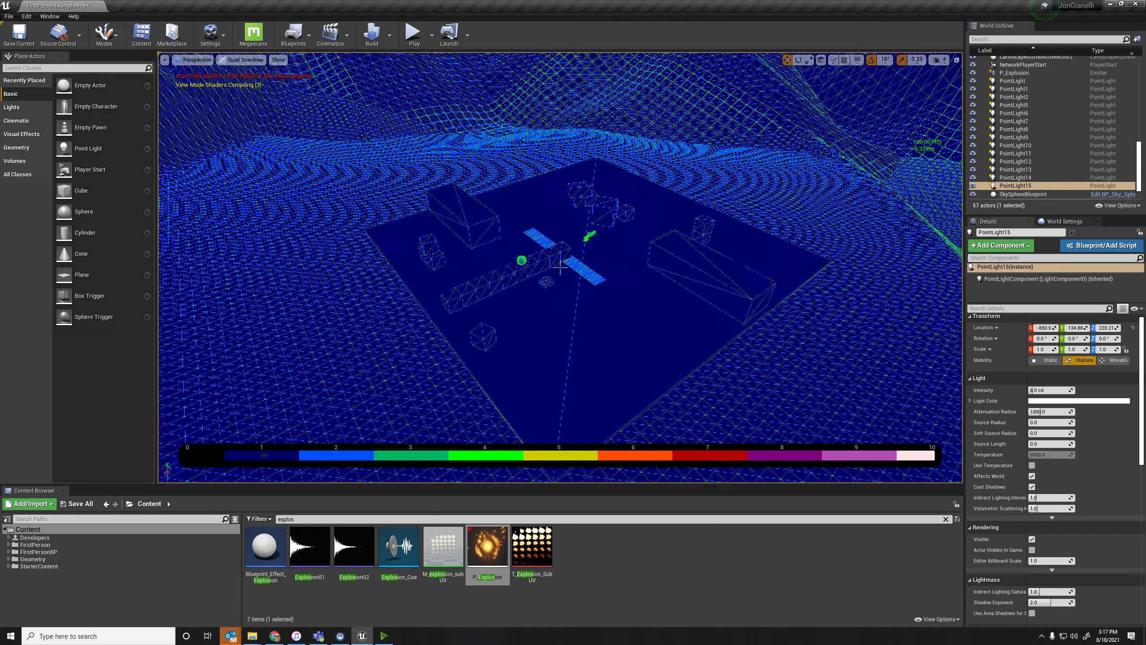
pyautogui.press('w')
pyautogui.moveTo(560, 267); pyautogui.dragTo(560, 268, button='right')
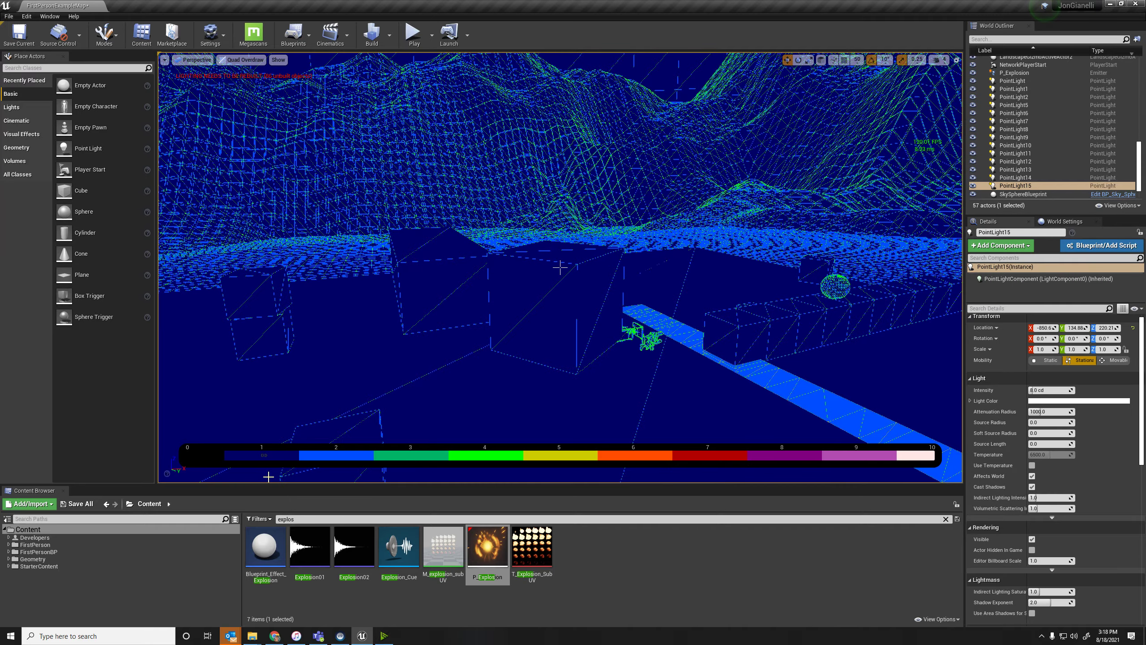
# Activate the Landscape editing mode and switch the viewport from Quad Overdraw back to Lit.
pyautogui.moveTo(560, 268); pyautogui.dragTo(567, 344, button='right')
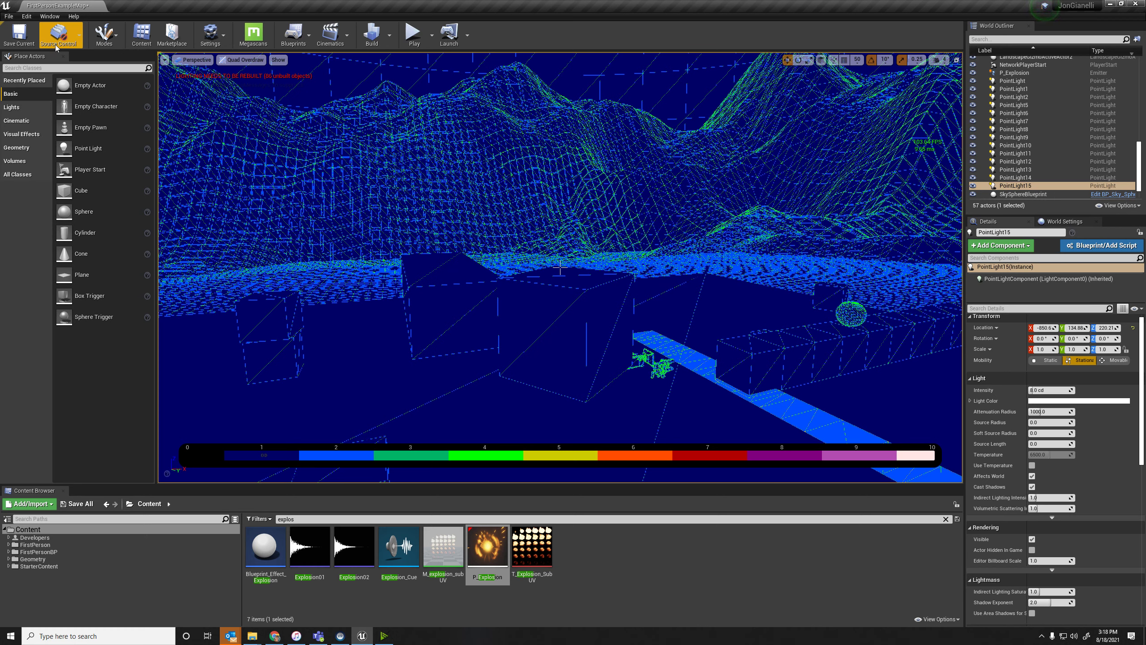
pyautogui.click(120, 37)
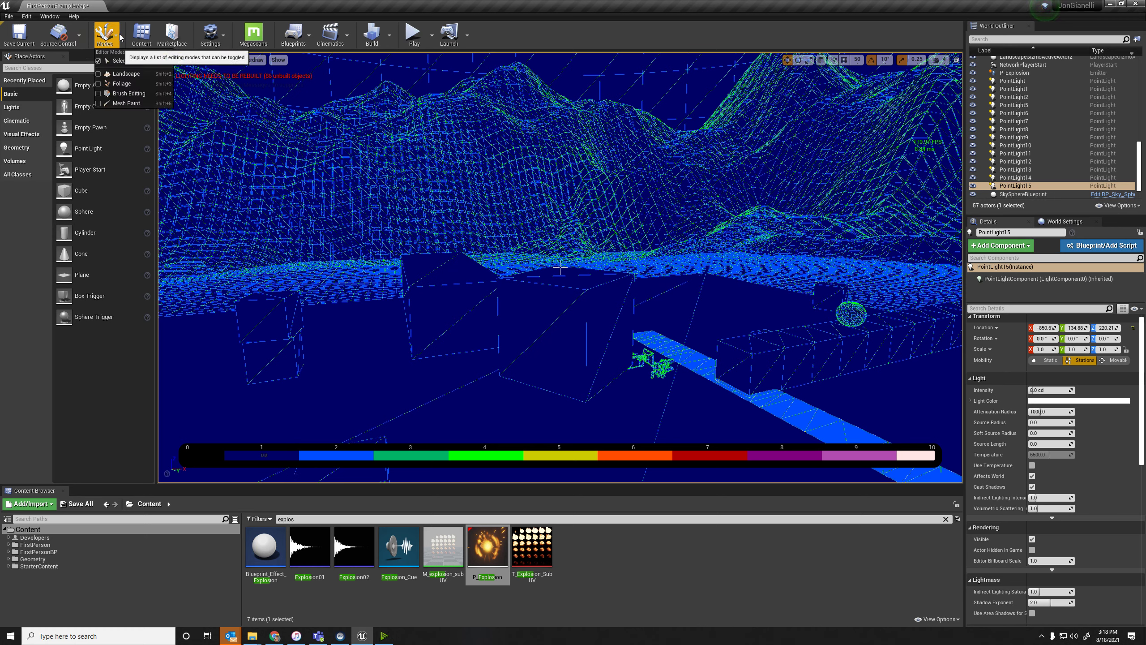
pyautogui.click(125, 74)
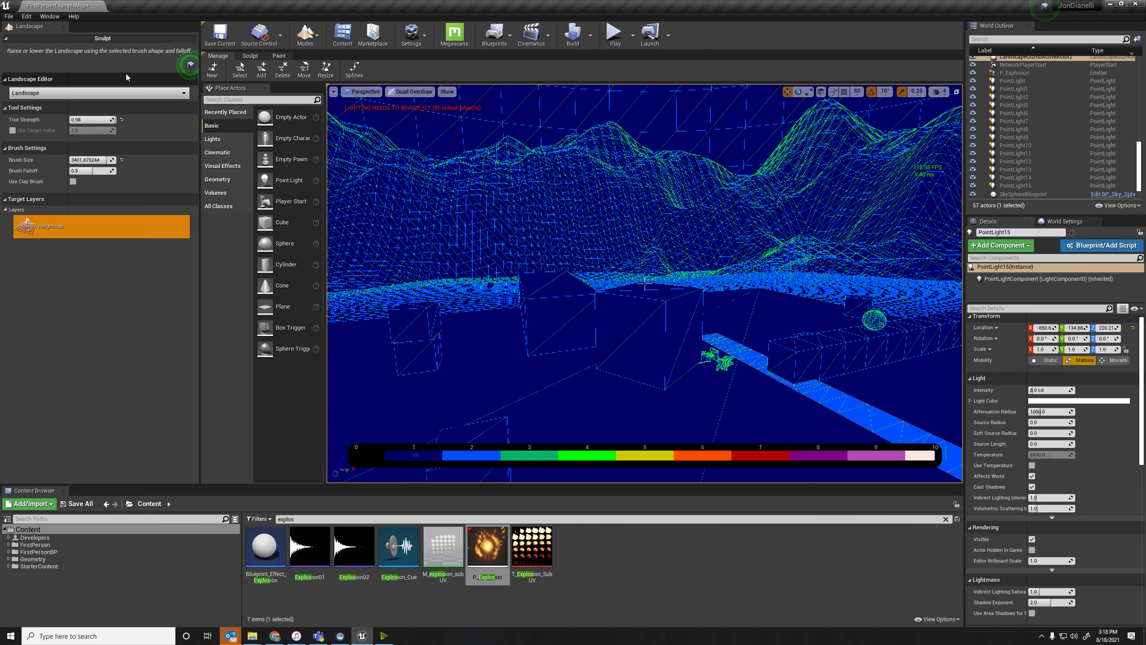
pyautogui.click(410, 91)
pyautogui.click(402, 111)
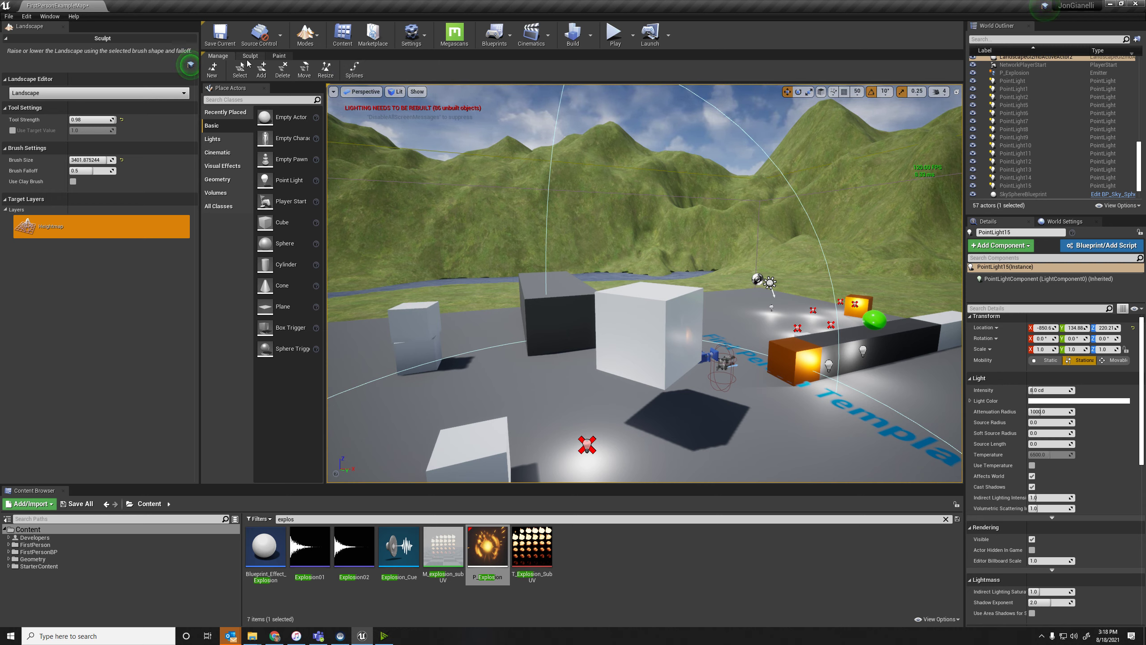
# Look at the Foliage editing mode and its tools, and return to the Select mode.
pyautogui.click(318, 48)
pyautogui.click(334, 85)
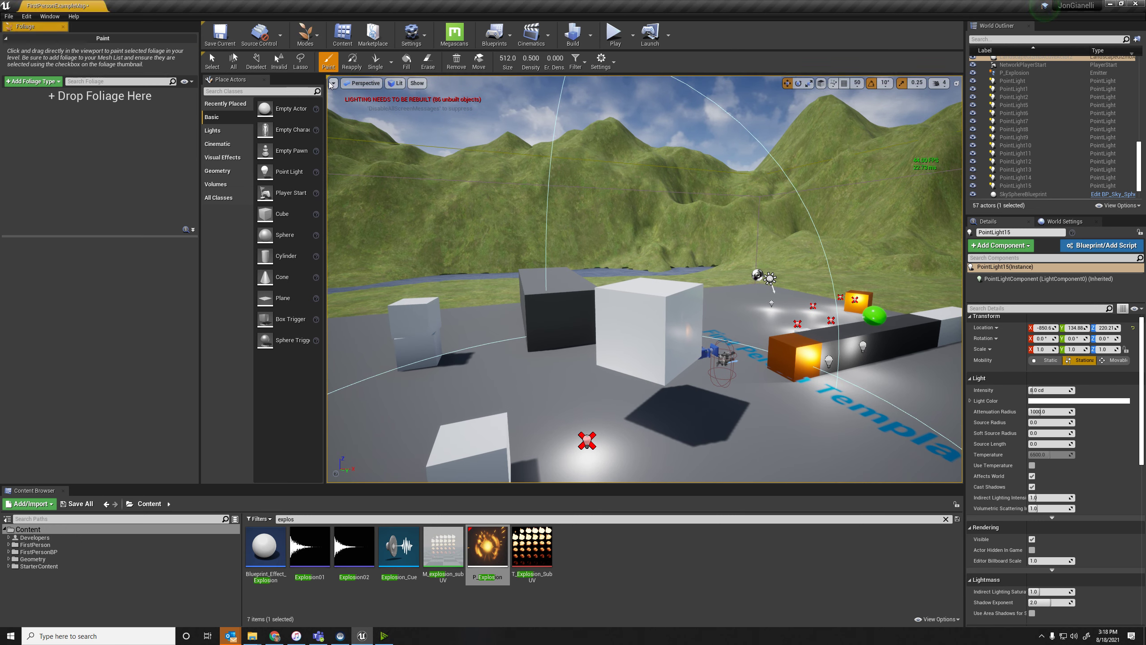
pyautogui.click(312, 40)
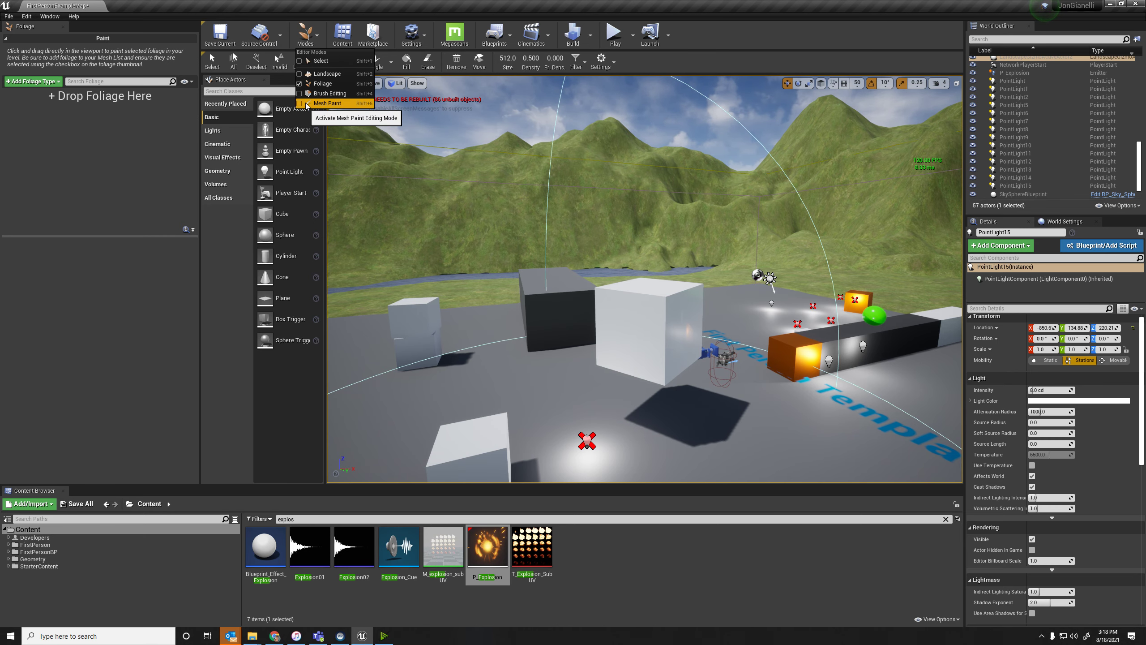
pyautogui.click(321, 61)
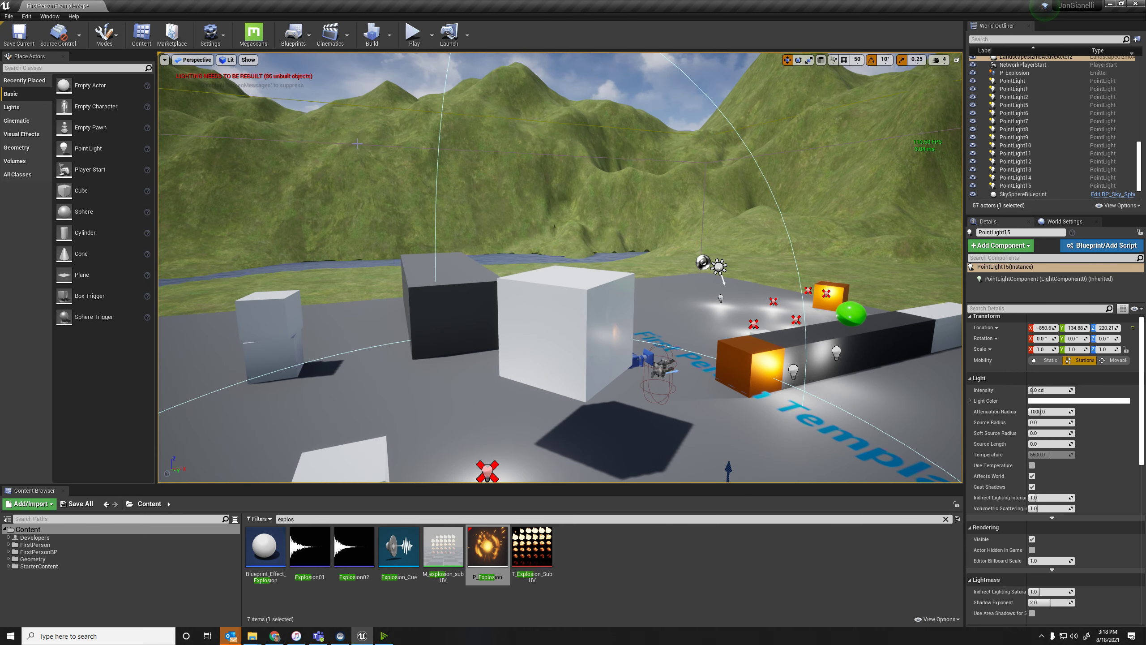
# Review the Blueprint creation and editing options and the available Build options without running any of them.
pyautogui.click(311, 37)
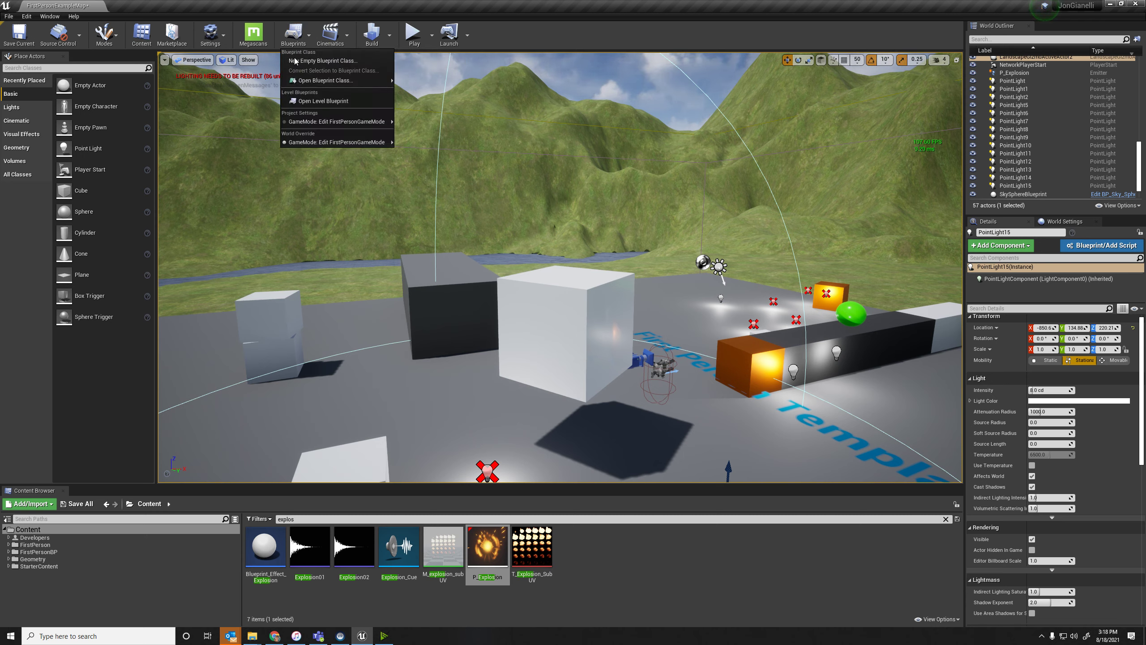
pyautogui.moveTo(334, 81)
pyautogui.click(303, 22)
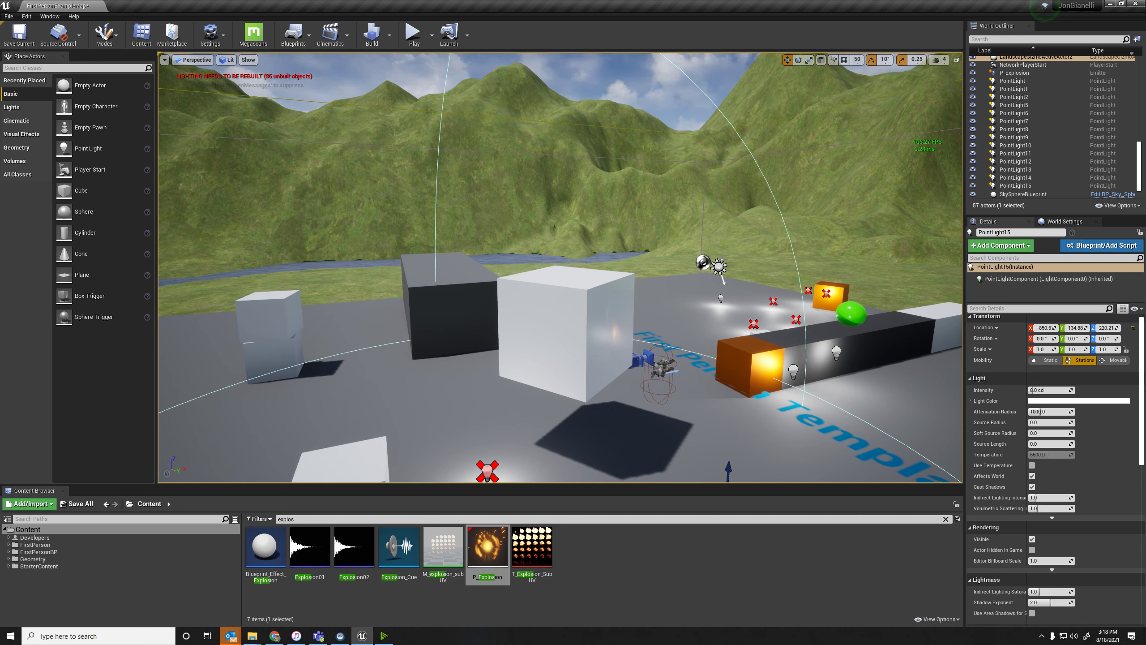
pyautogui.click(389, 39)
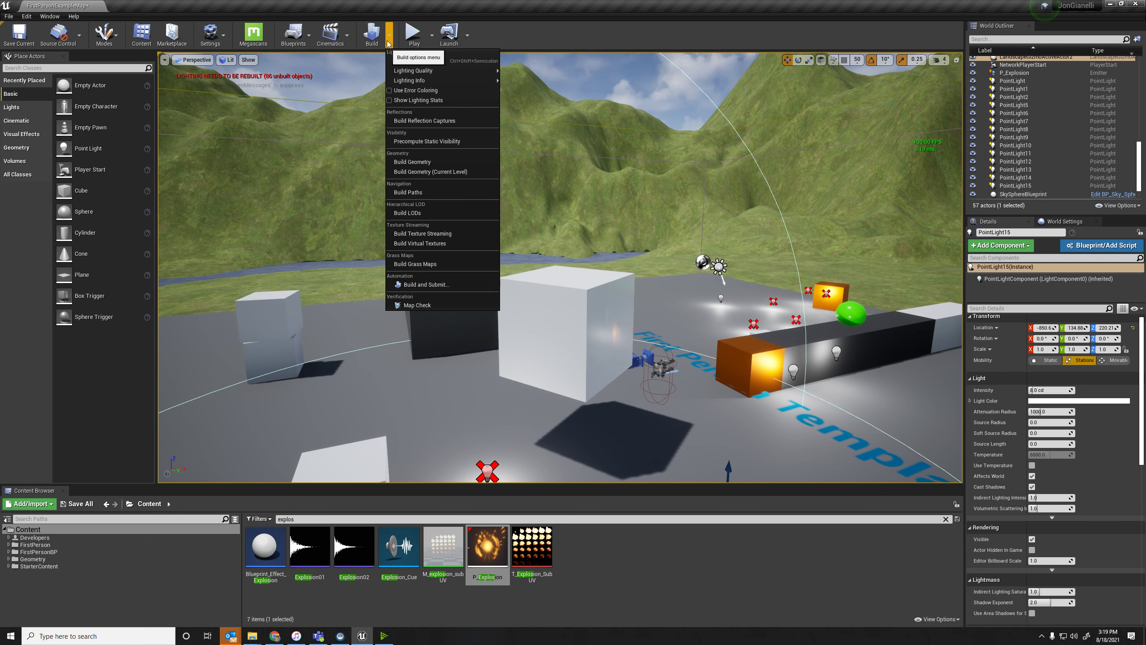
pyautogui.click(389, 40)
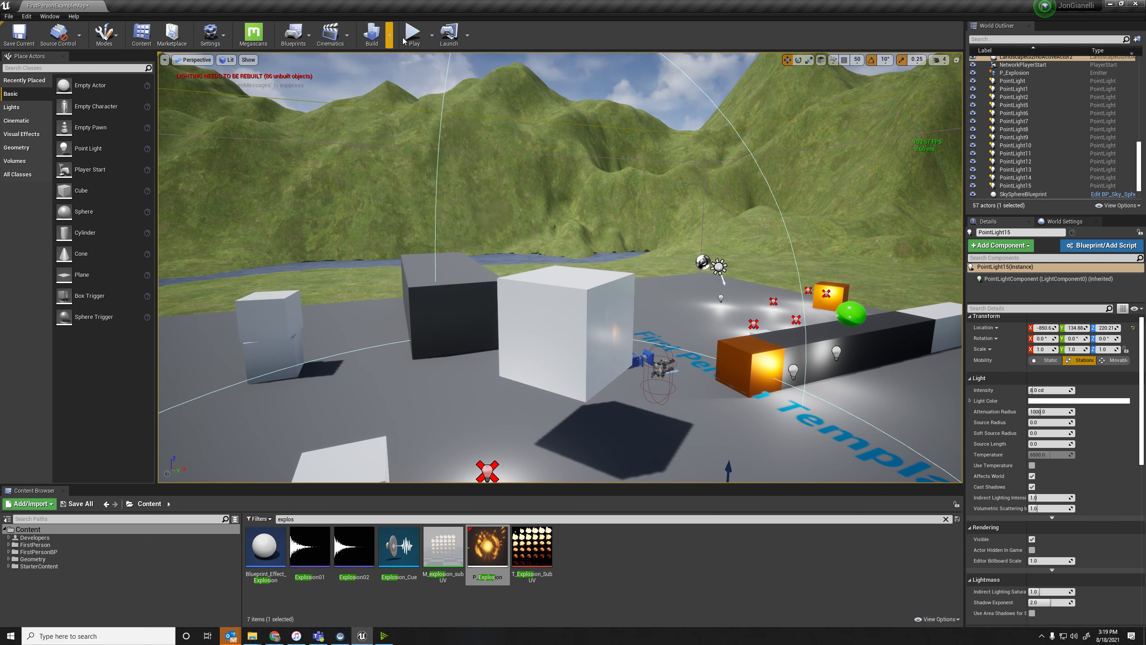
# Play the level in the selected viewport and stop the play session.
pyautogui.click(432, 36)
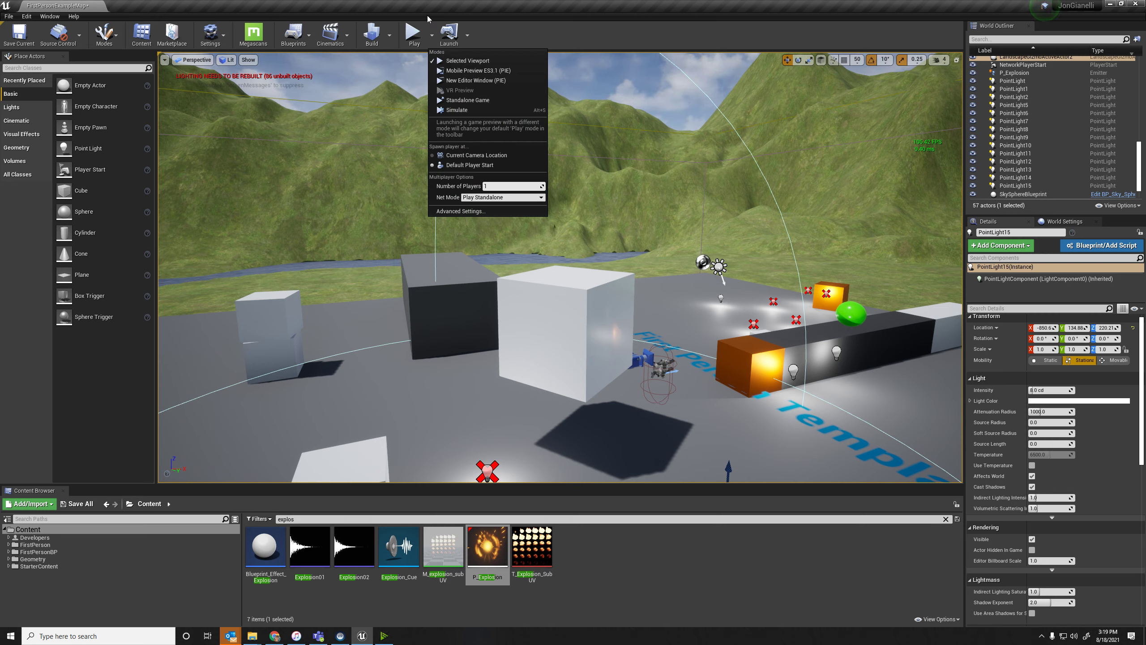
pyautogui.click(465, 61)
pyautogui.press('Escape')
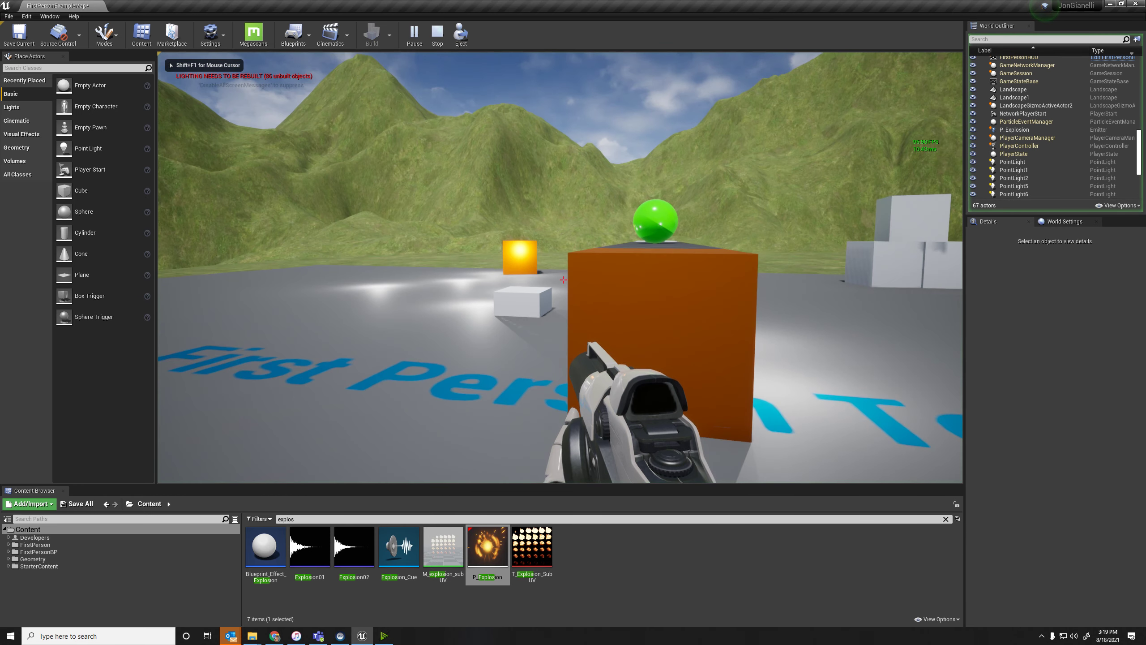
# Save FirstPersonExampleMap and launch it as a Standalone Game, walk around in full screen, and quit the game.
pyautogui.click(429, 35)
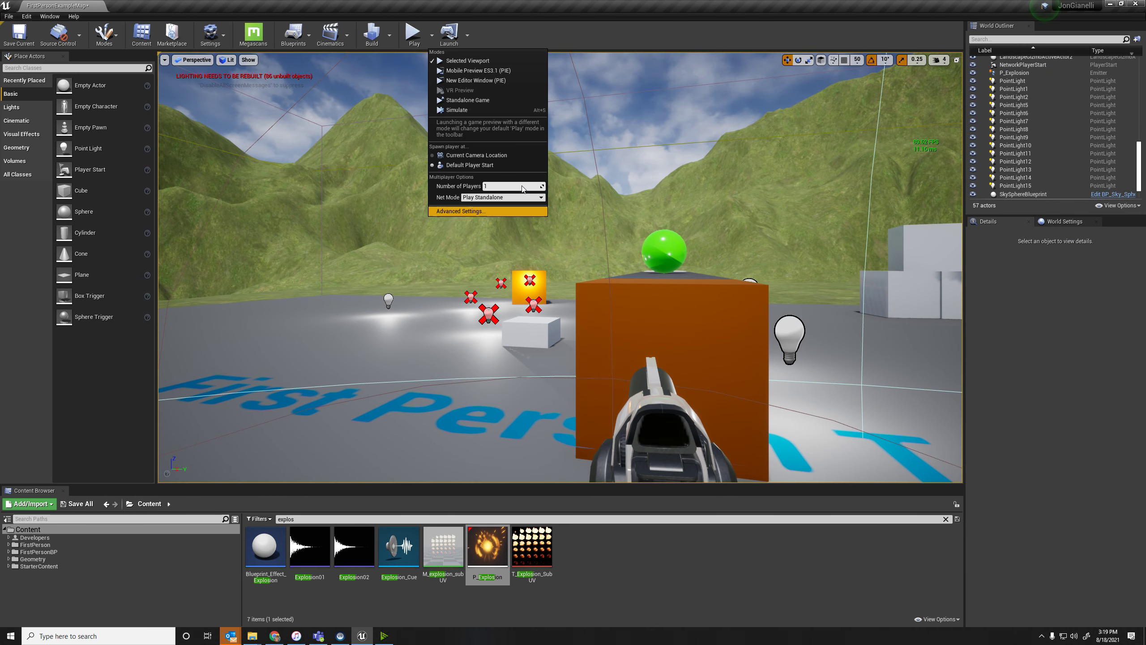
pyautogui.click(465, 108)
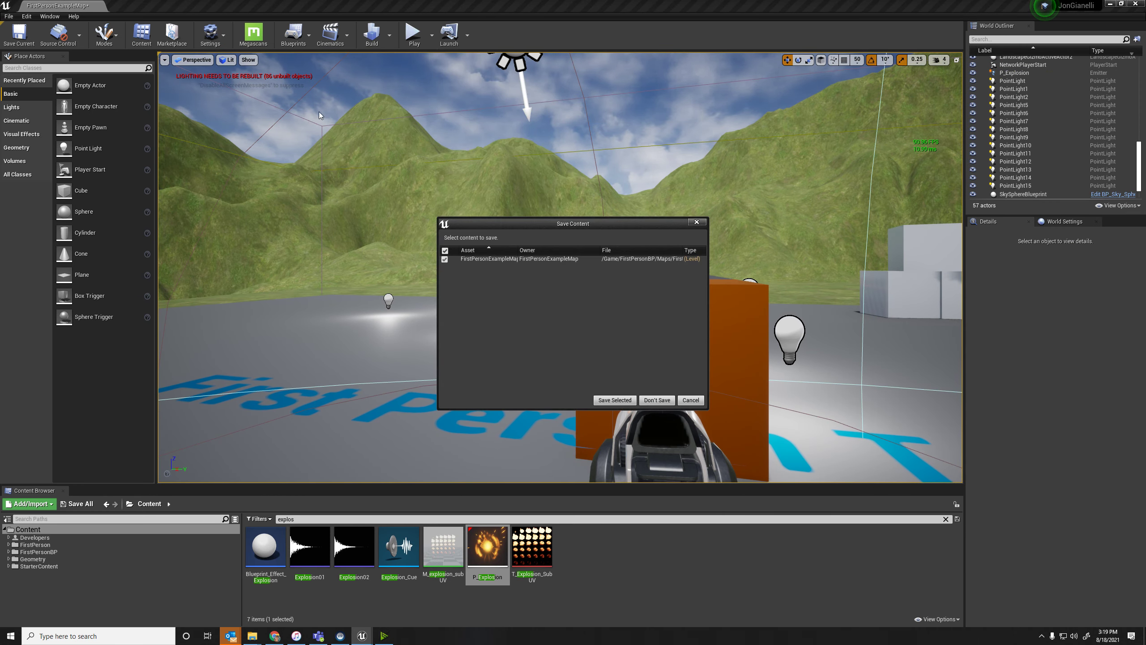
pyautogui.click(622, 400)
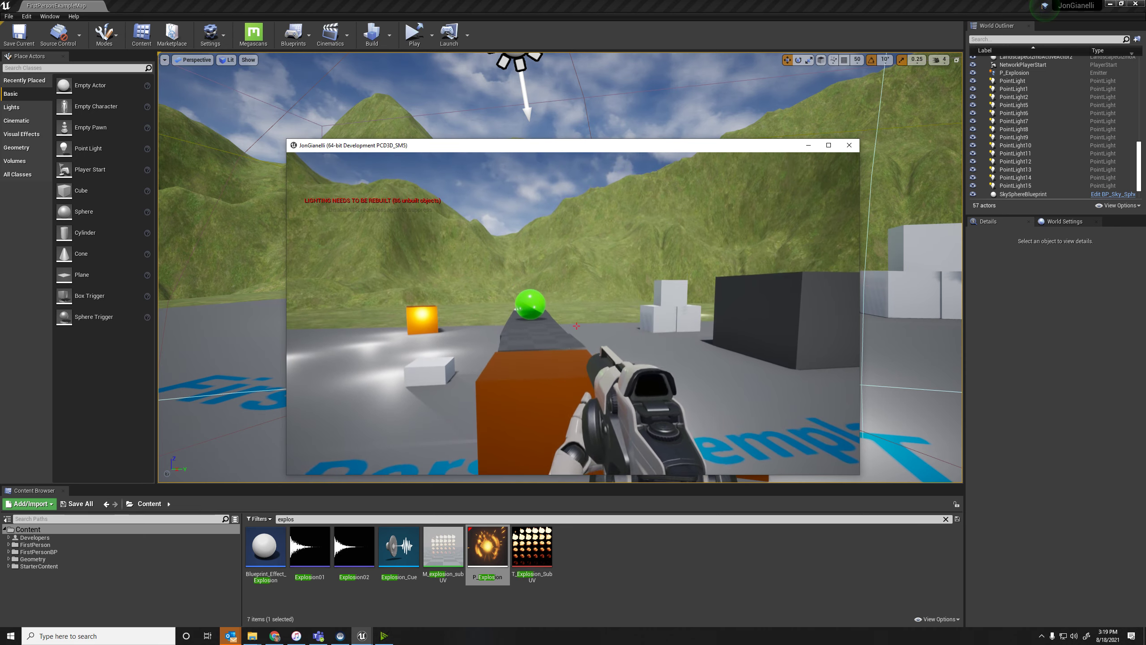
pyautogui.hotkey('alt', 'Return')
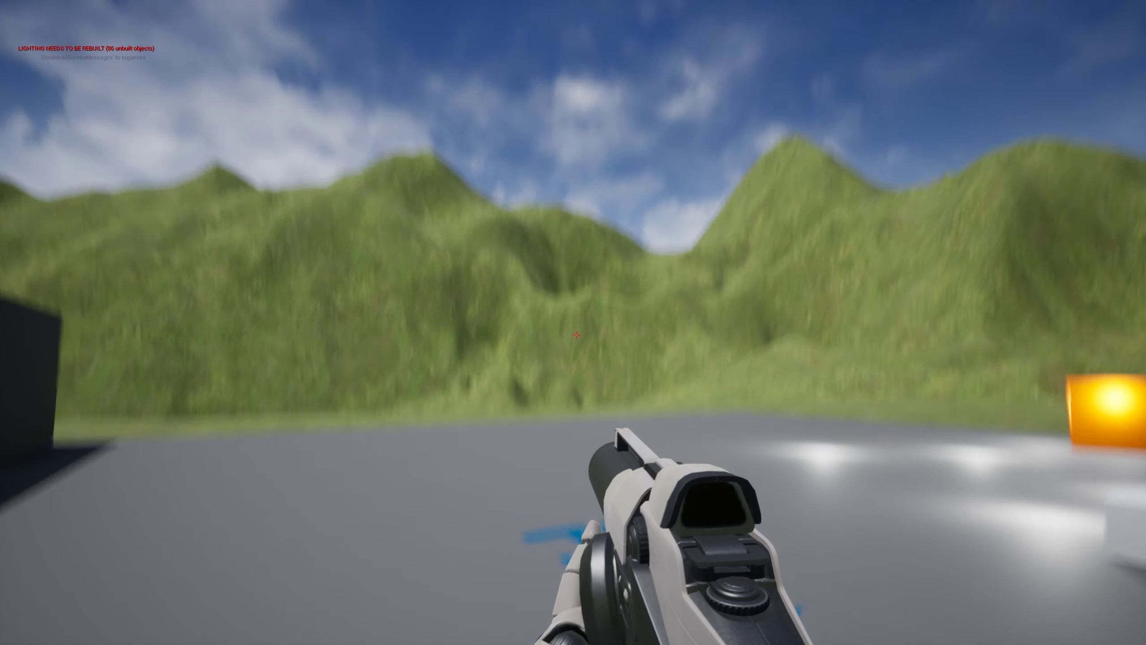
pyautogui.press('w')
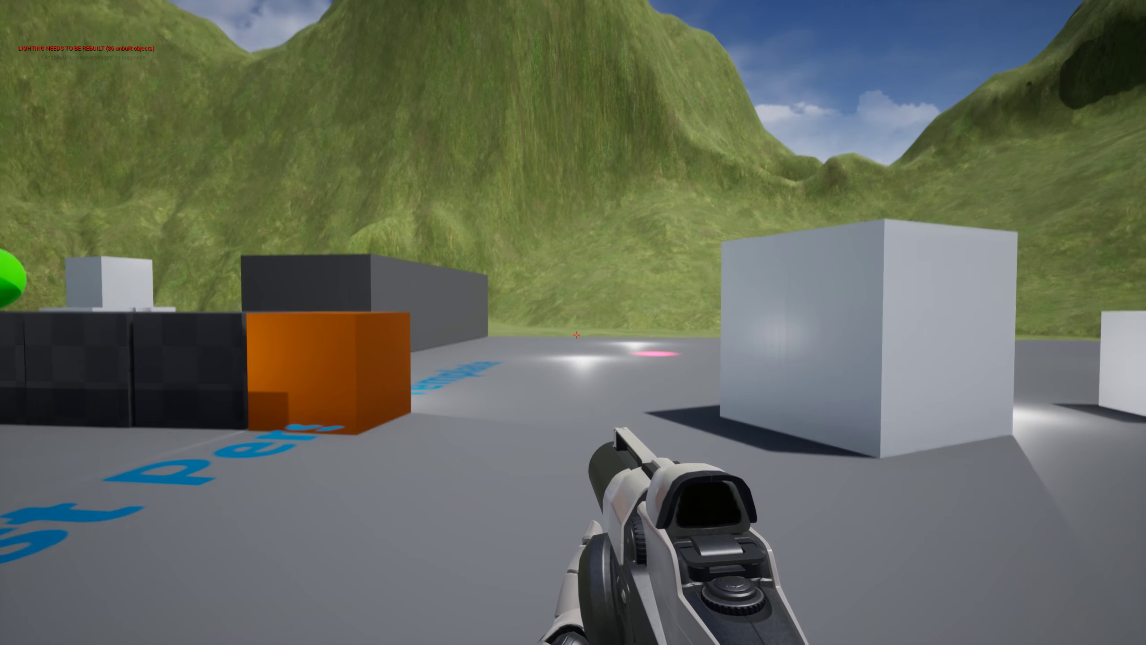
pyautogui.hotkey('alt', 'Return')
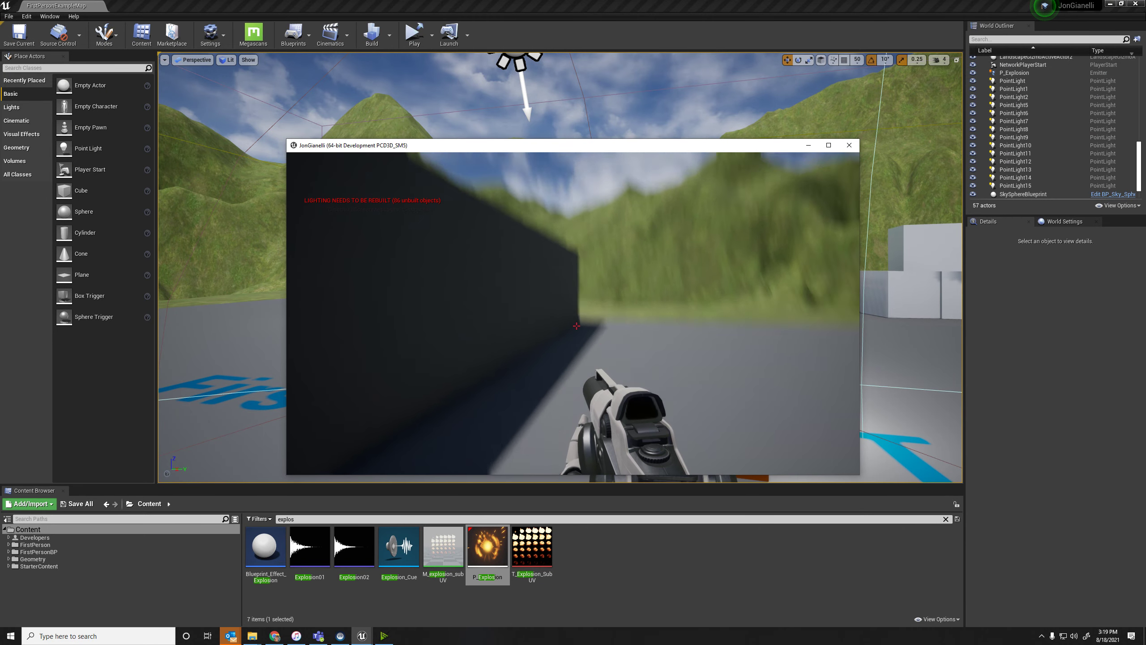
pyautogui.press('Escape')
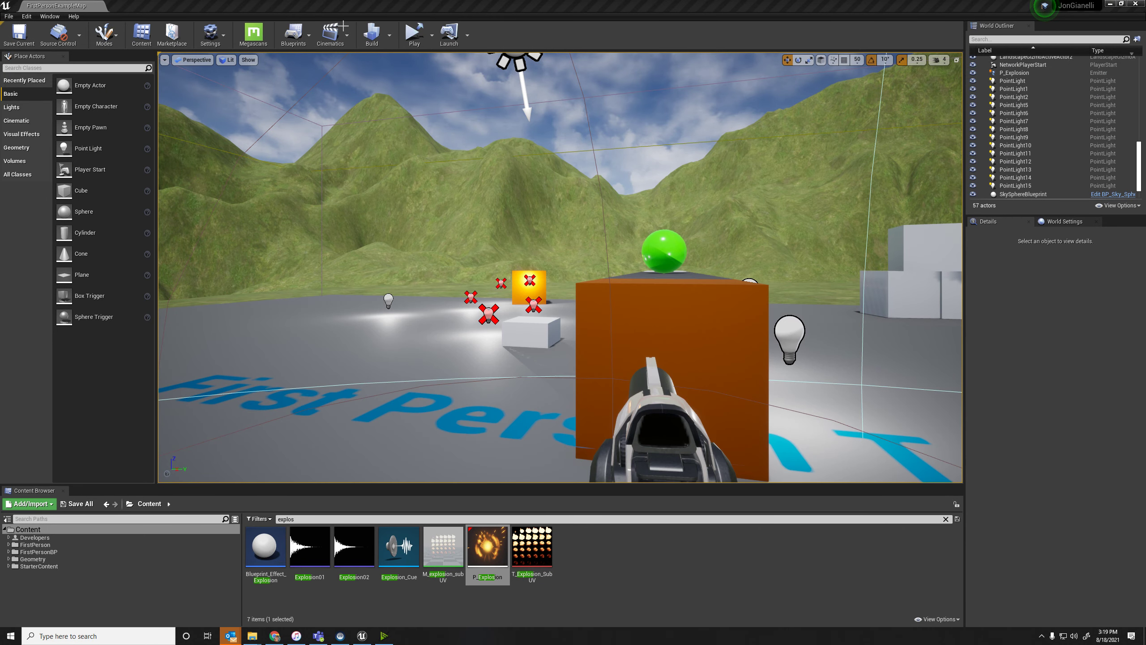
# Run the level in Simulate mode and move the green sphere resting on the row of dark blocks.
pyautogui.click(432, 36)
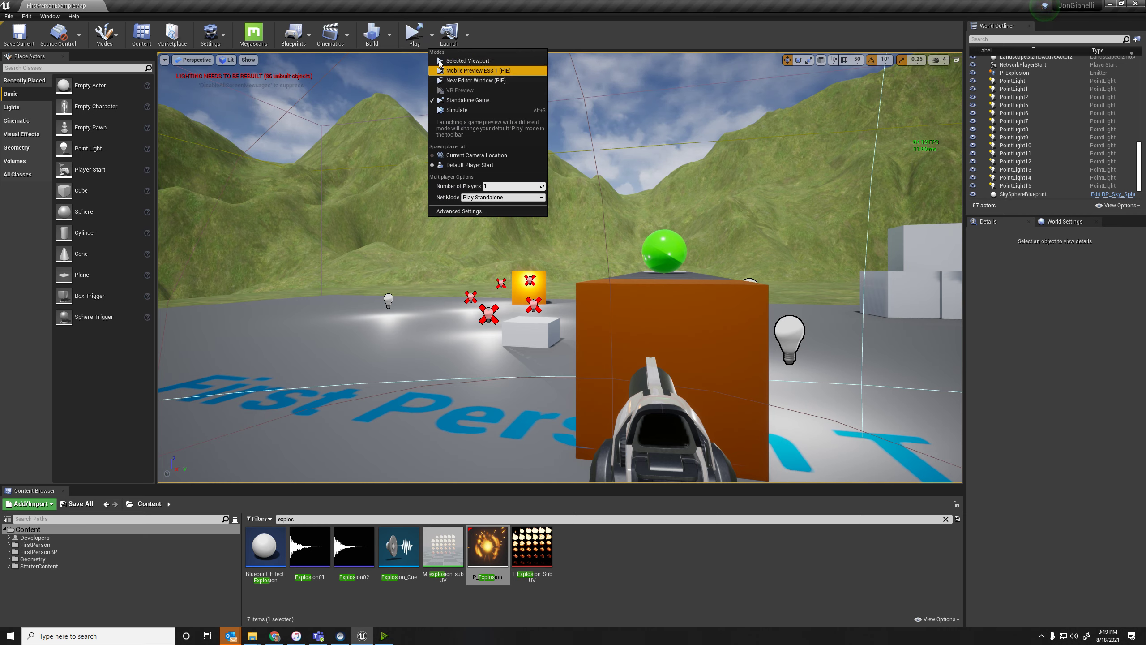
pyautogui.click(467, 110)
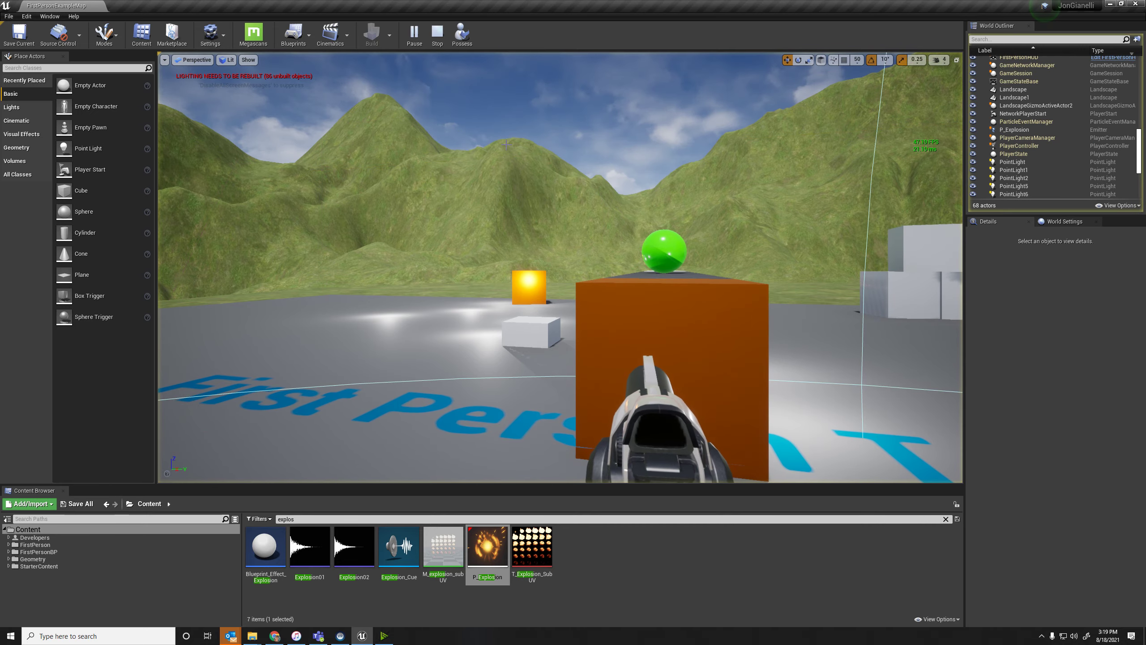
pyautogui.moveTo(560, 267); pyautogui.dragTo(652, 280, button='right')
pyautogui.click(573, 272)
pyautogui.moveTo(745, 389); pyautogui.dragTo(751, 405, button='right')
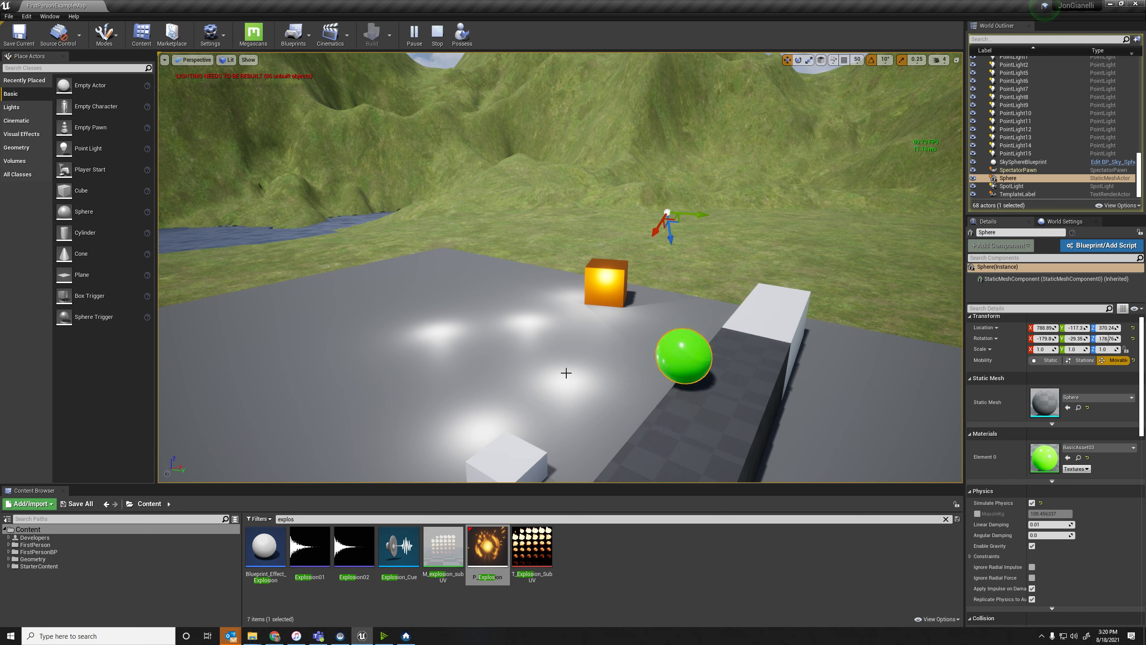
# Select actors on the platform during the simulation and move the green sphere far away beyond the platform.
pyautogui.click(576, 364)
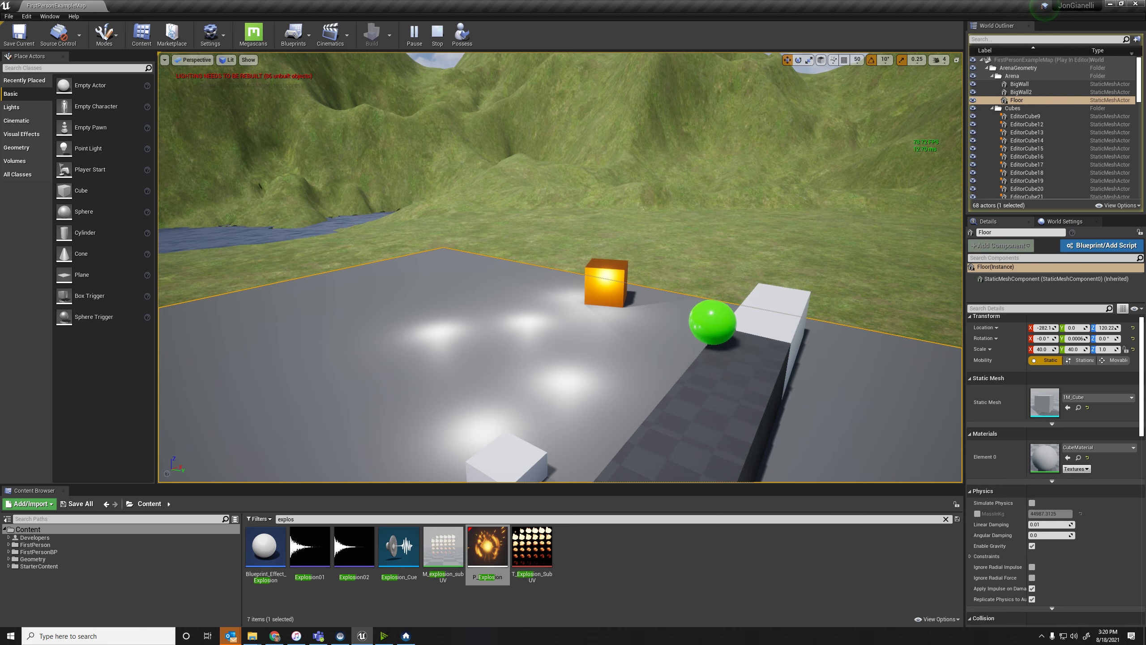
pyautogui.click(605, 283)
pyautogui.moveTo(717, 268); pyautogui.dragTo(636, 246, button='right')
pyautogui.click(614, 239)
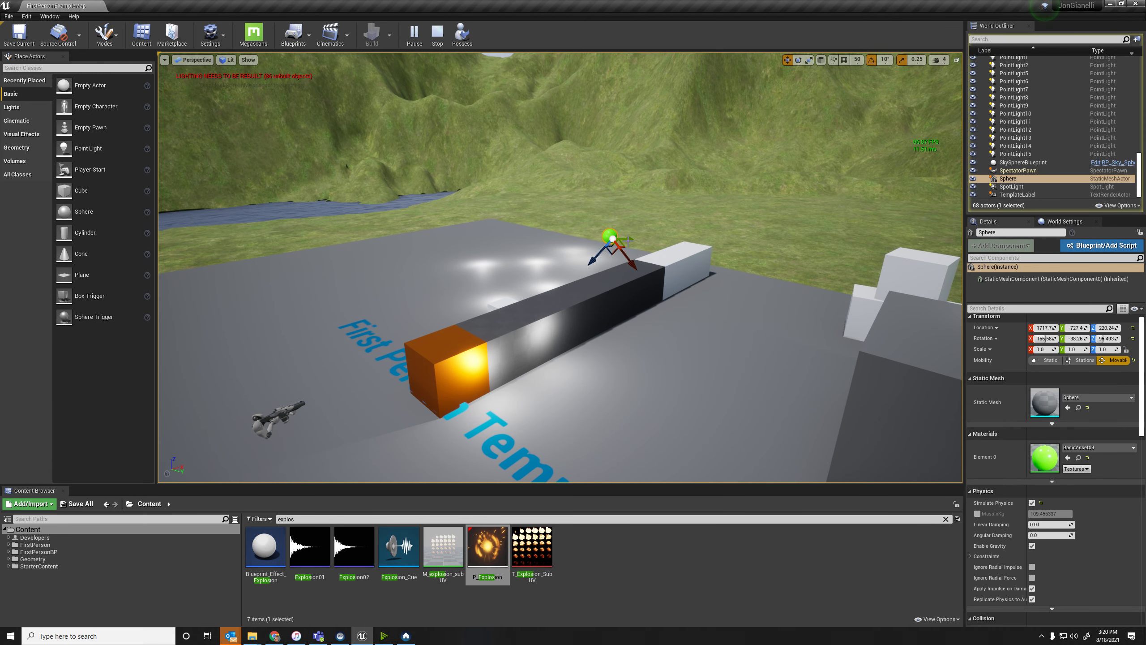
pyautogui.moveTo(717, 115); pyautogui.dragTo(724, 95)
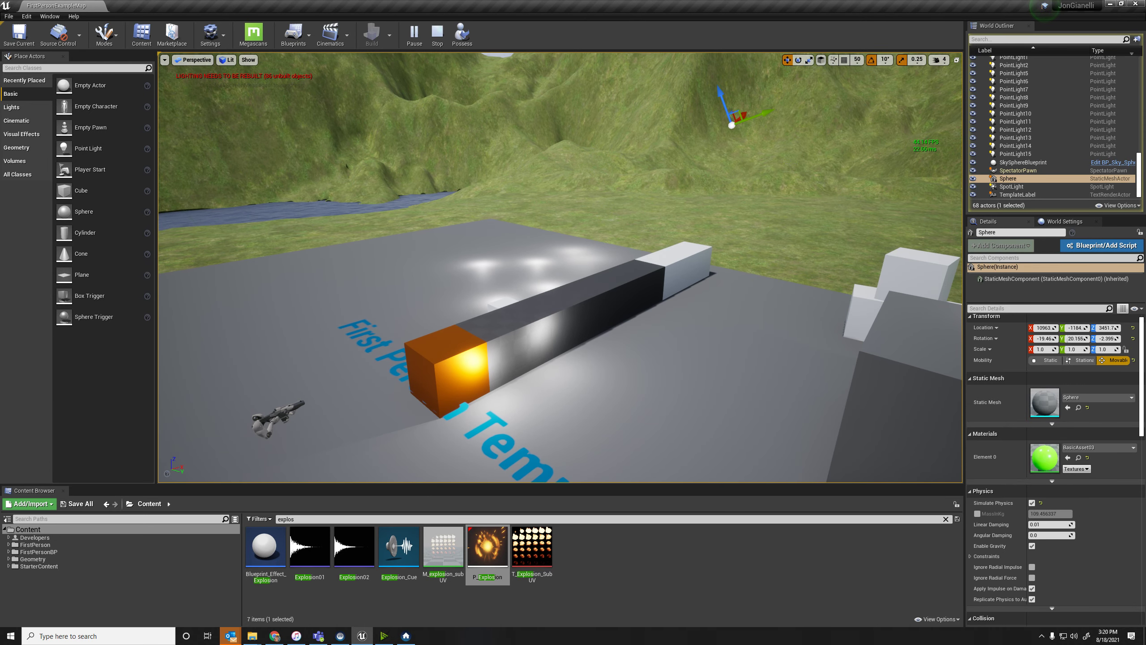
pyautogui.moveTo(724, 95); pyautogui.dragTo(695, 113, button='right')
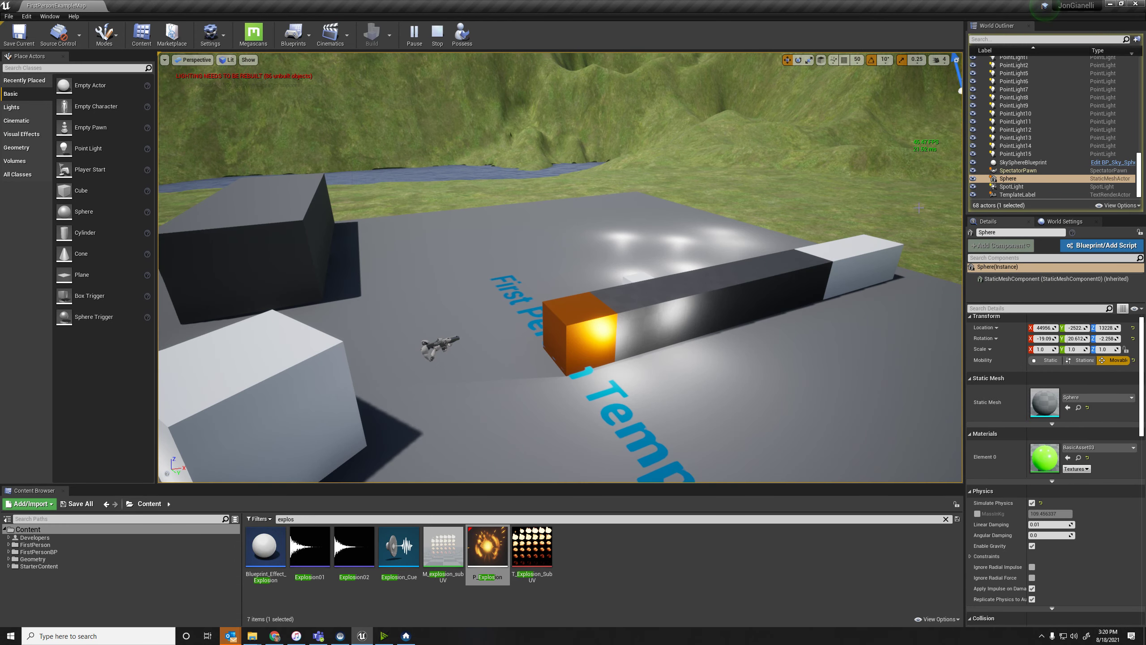
# Lift the orange cube at the near end of the dark block row high above the platform.
pyautogui.click(579, 329)
pyautogui.moveTo(581, 307); pyautogui.dragTo(581, 290)
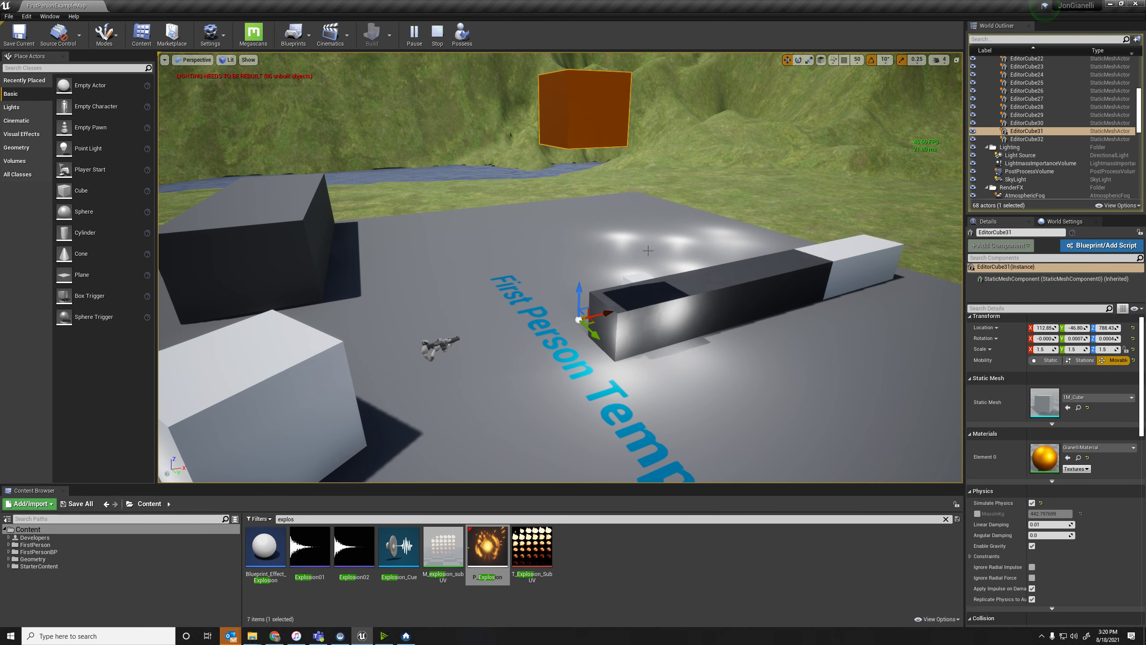
pyautogui.moveTo(581, 290); pyautogui.dragTo(553, 300, button='right')
# Select the large white cube and push it sideways away from its place on the platform.
pyautogui.click(354, 362)
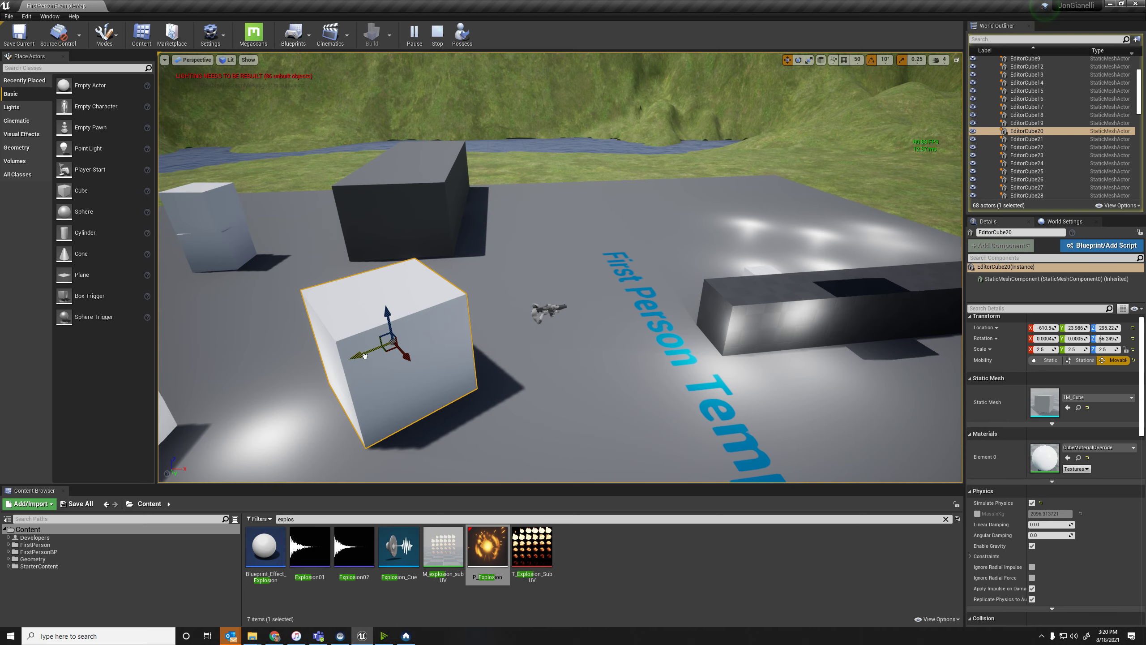
pyautogui.moveTo(355, 363); pyautogui.dragTo(294, 386)
pyautogui.moveTo(293, 386); pyautogui.dragTo(194, 388, button='right')
# Pull the top cube of the white stack away from the platform and stop the simulation.
pyautogui.click(462, 326)
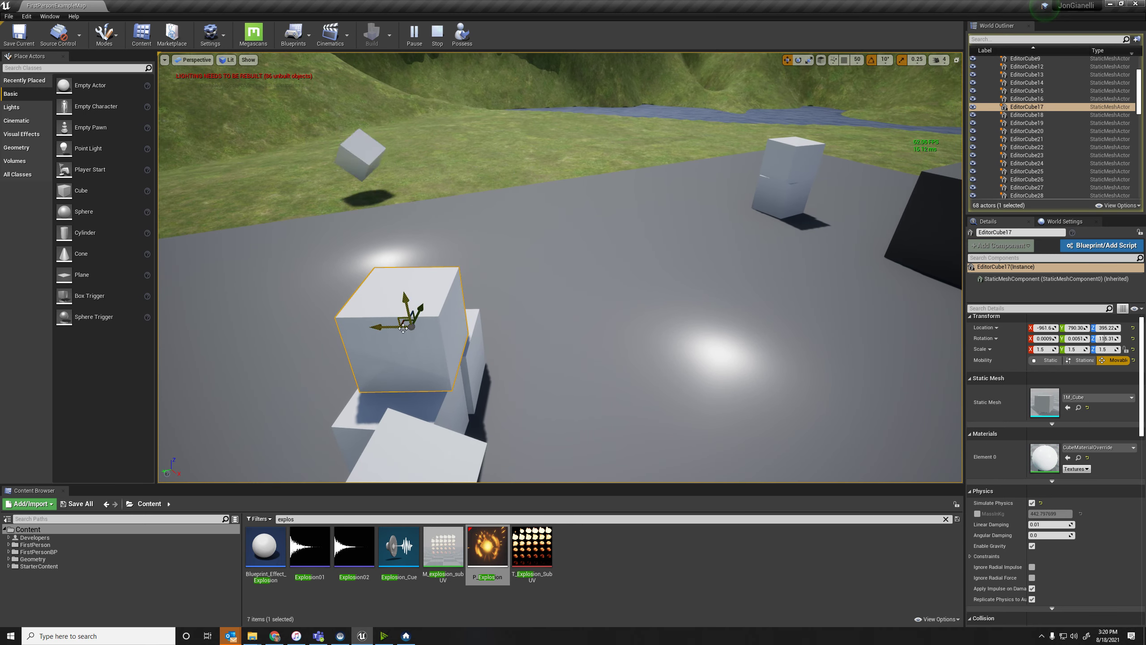
pyautogui.moveTo(413, 318); pyautogui.dragTo(316, 327)
pyautogui.moveTo(316, 328); pyautogui.dragTo(252, 347, button='right')
pyautogui.moveTo(529, 333); pyautogui.dragTo(610, 321, button='right')
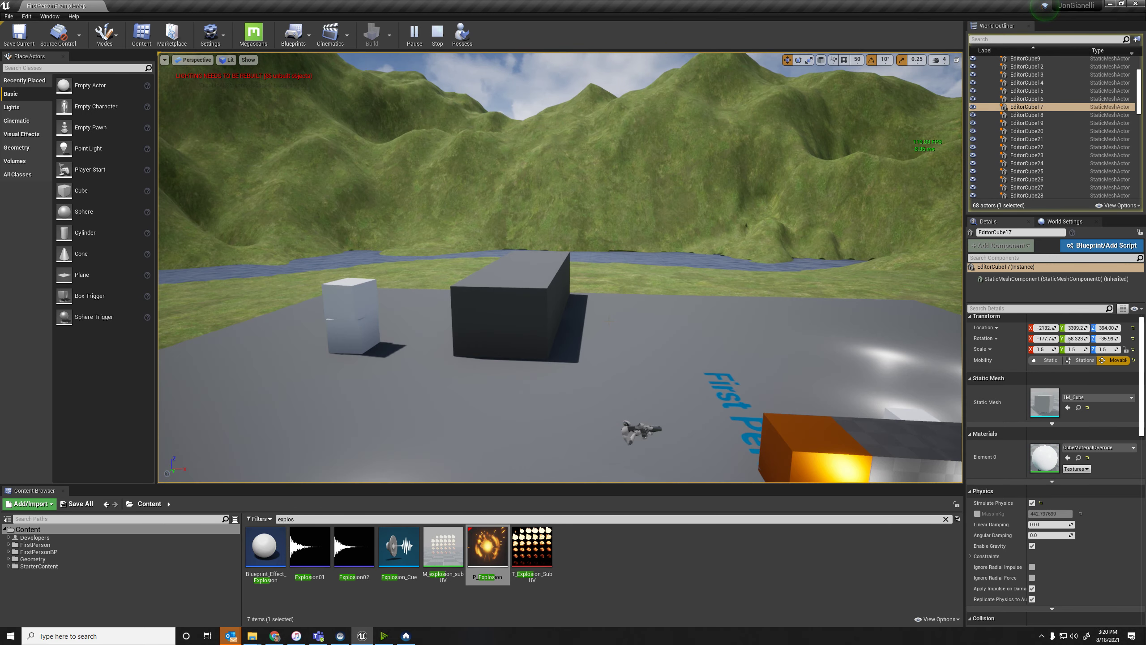
pyautogui.click(437, 34)
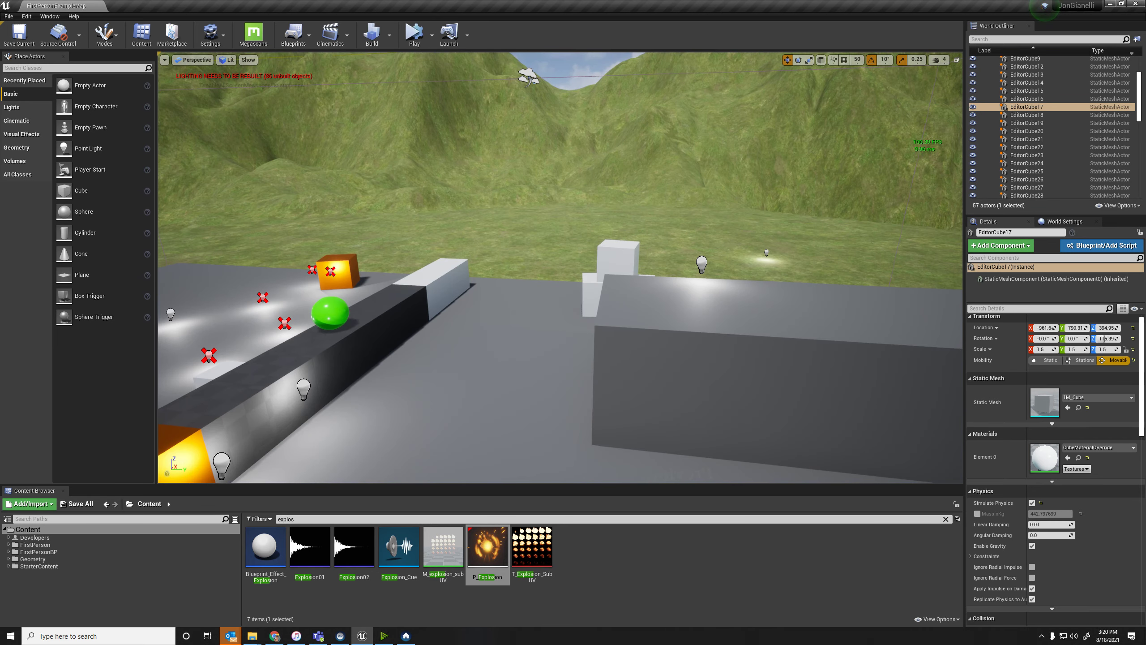
# Start the simulation again and possess the first-person player character.
pyautogui.moveTo(506, 99); pyautogui.dragTo(388, 72, button='right')
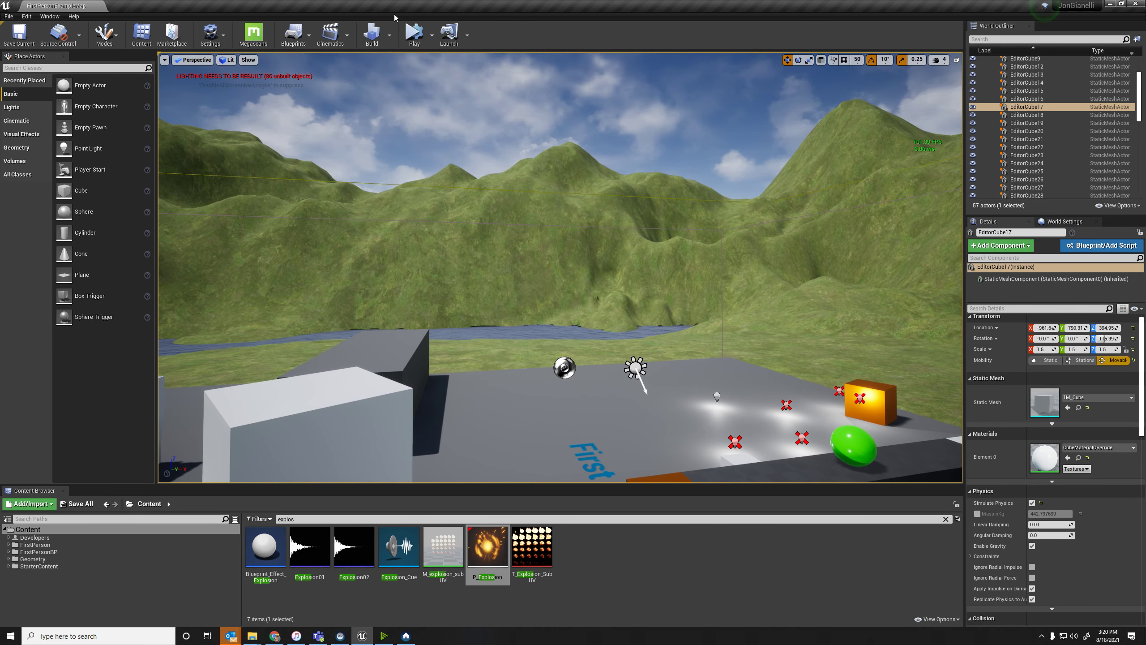
pyautogui.click(412, 29)
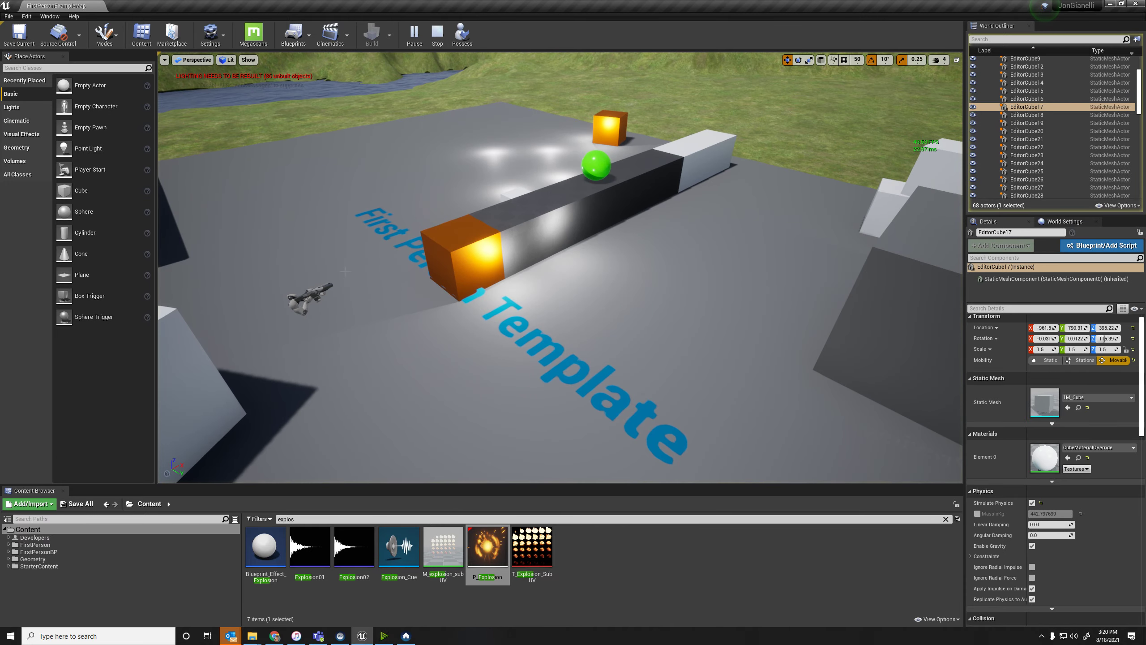
pyautogui.click(461, 34)
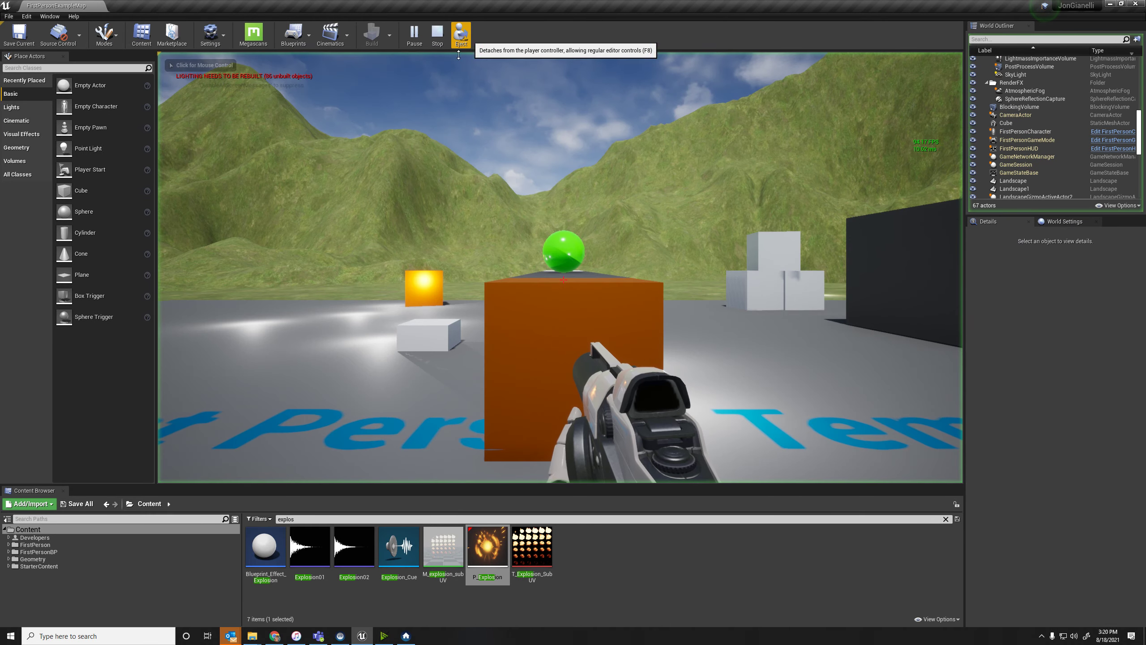
# Walk the player character forward, then eject from it to look over the running level with editor controls.
pyautogui.press('w')
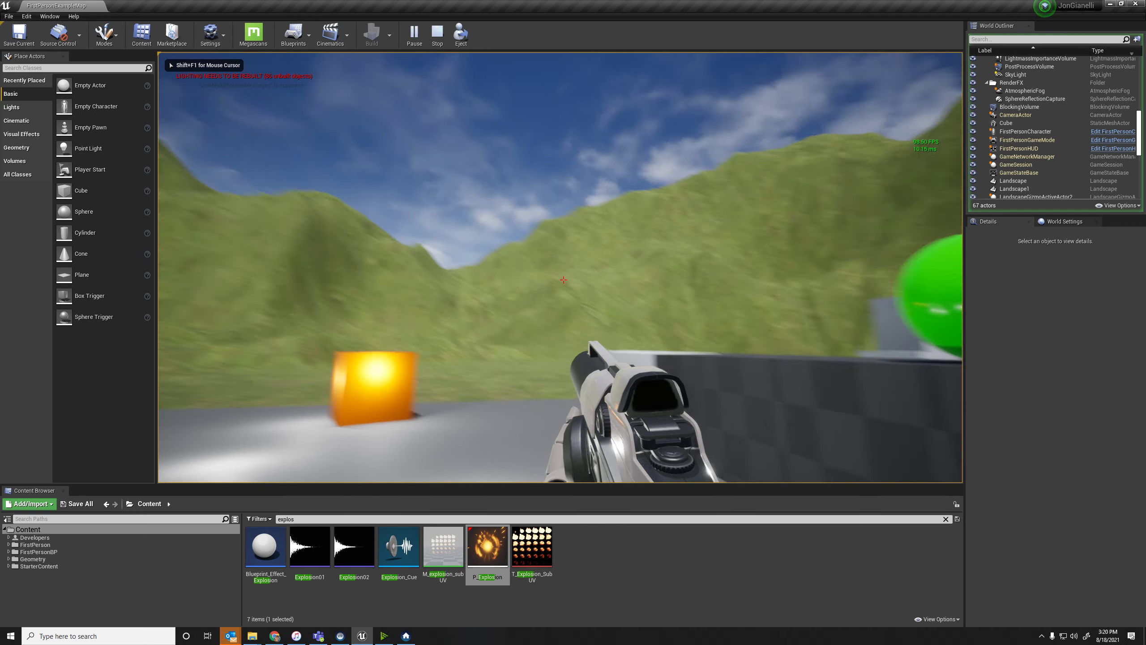
pyautogui.press('super')
pyautogui.click(461, 34)
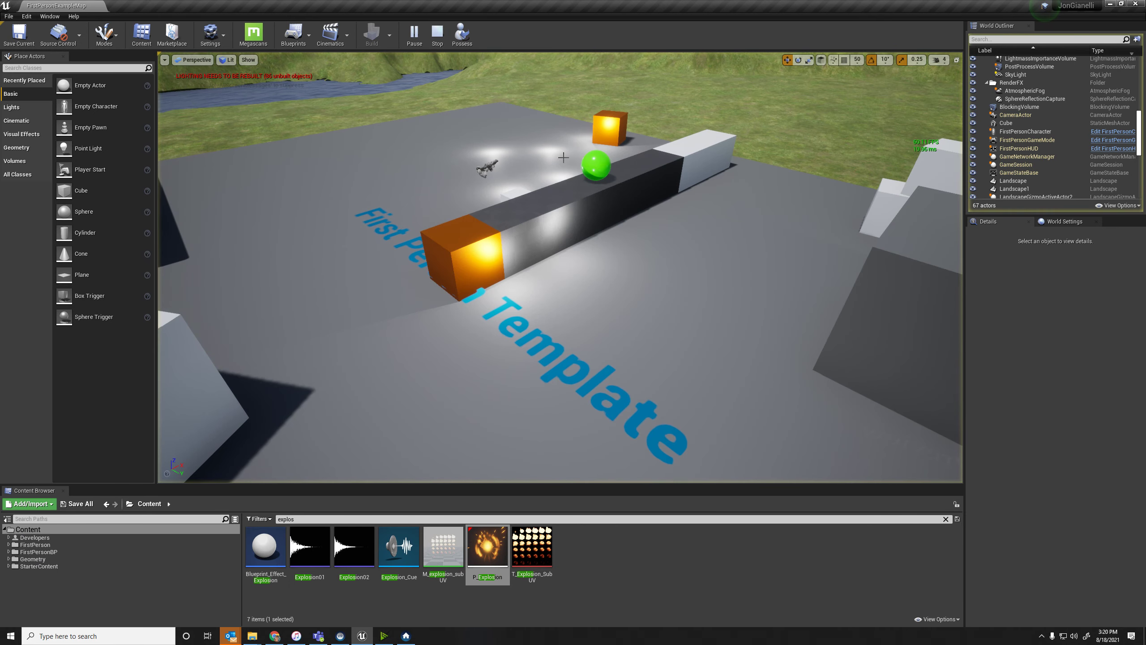
pyautogui.press('a')
pyautogui.moveTo(650, 217); pyautogui.dragTo(727, 178, button='right')
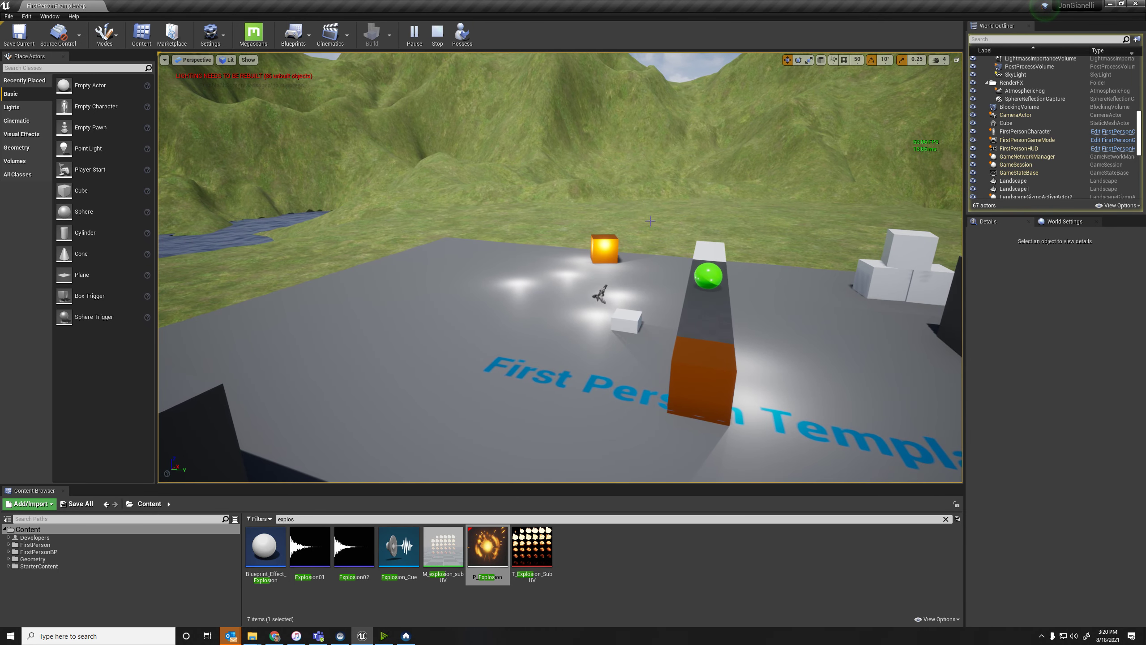
# Select the small white cube, then select the green sphere and lift it high above the block row.
pyautogui.click(644, 316)
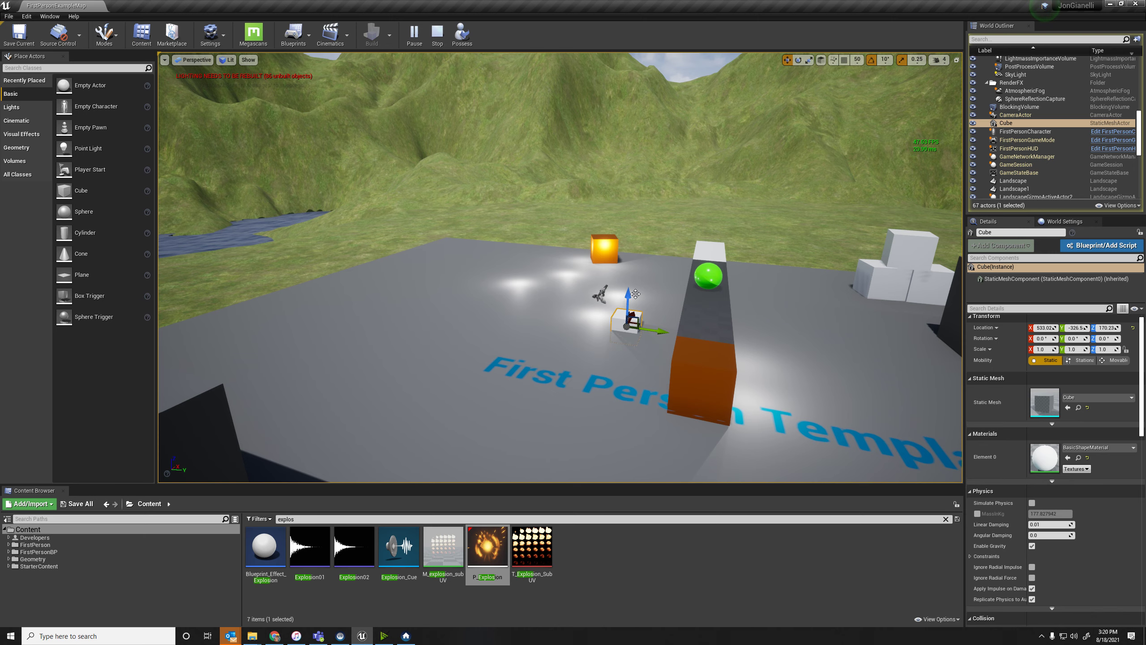
pyautogui.click(708, 276)
pyautogui.moveTo(710, 241); pyautogui.dragTo(711, 225)
pyautogui.moveTo(711, 225); pyautogui.dragTo(664, 362, button='right')
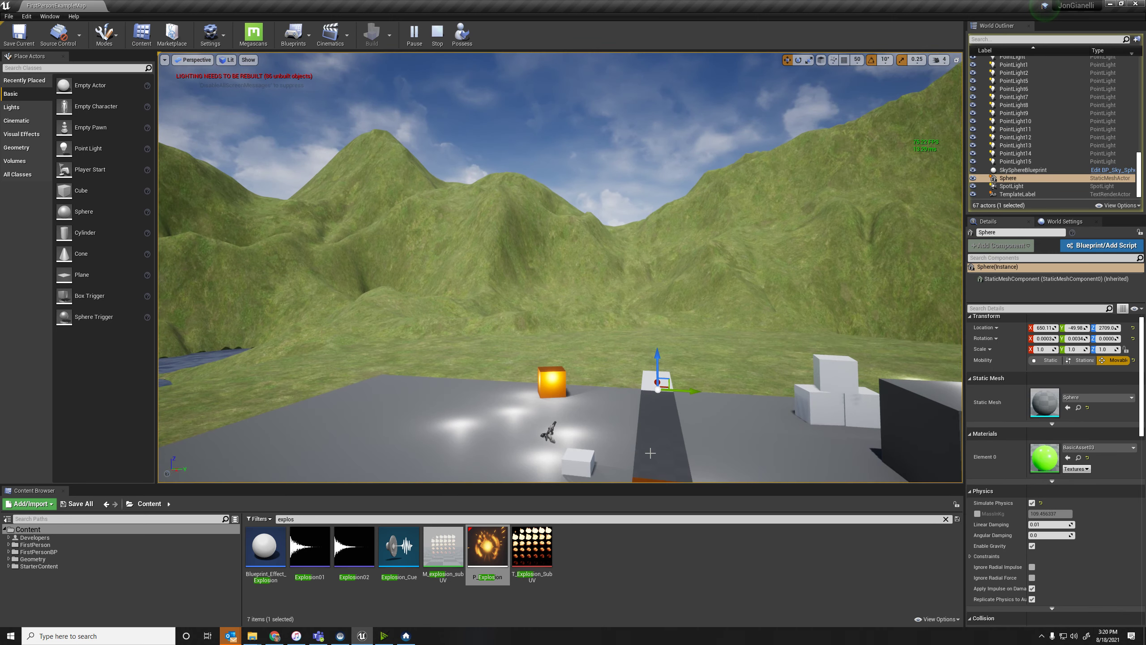
# Select the dark block beneath the green sphere, push it sideways and back, and stop the running session.
pyautogui.click(674, 430)
pyautogui.moveTo(674, 430); pyautogui.dragTo(650, 430, button='right')
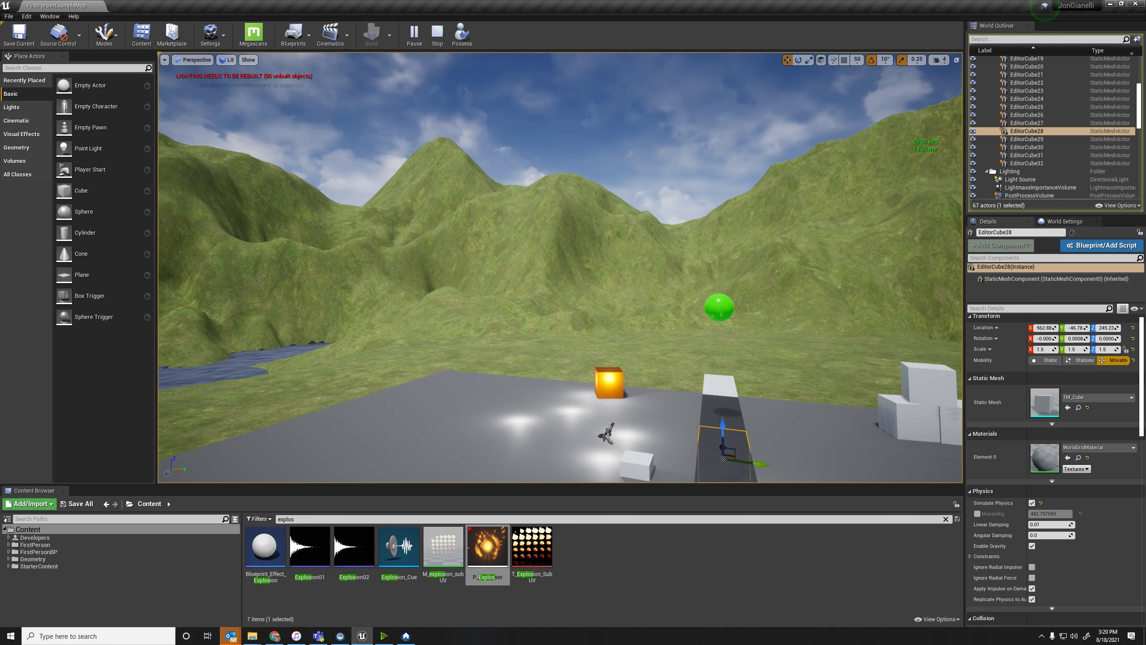
pyautogui.moveTo(762, 464); pyautogui.dragTo(715, 458)
pyautogui.moveTo(715, 458); pyautogui.dragTo(780, 472, button='right')
pyautogui.click(439, 36)
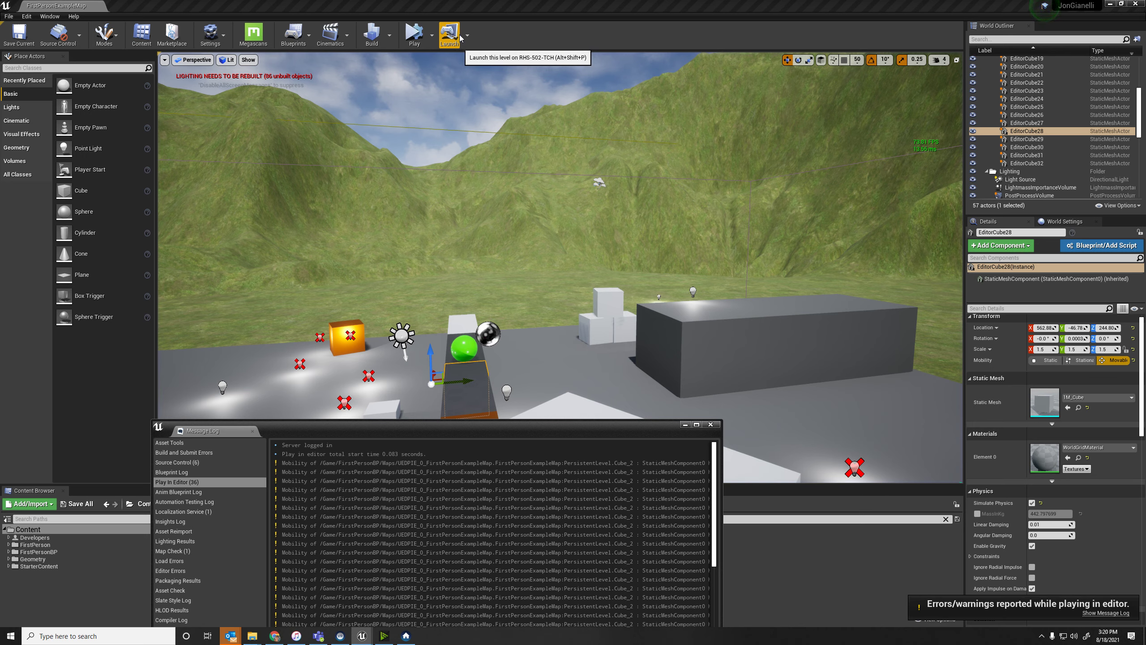
# Examine the available launch devices and the play mode options.
pyautogui.click(468, 36)
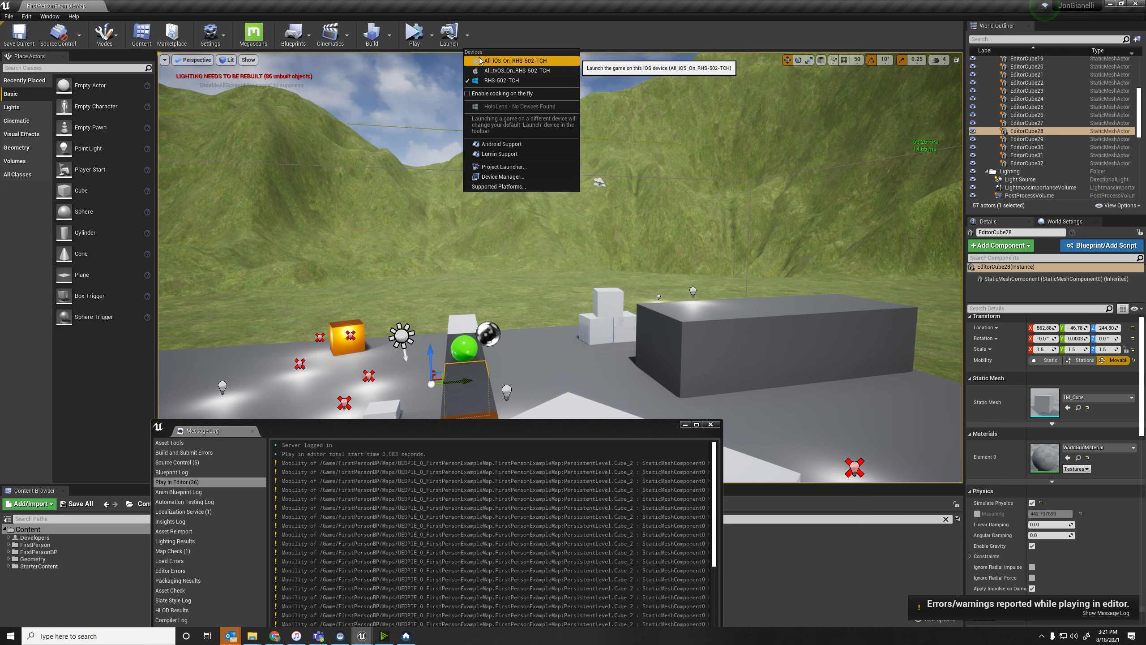
pyautogui.click(435, 36)
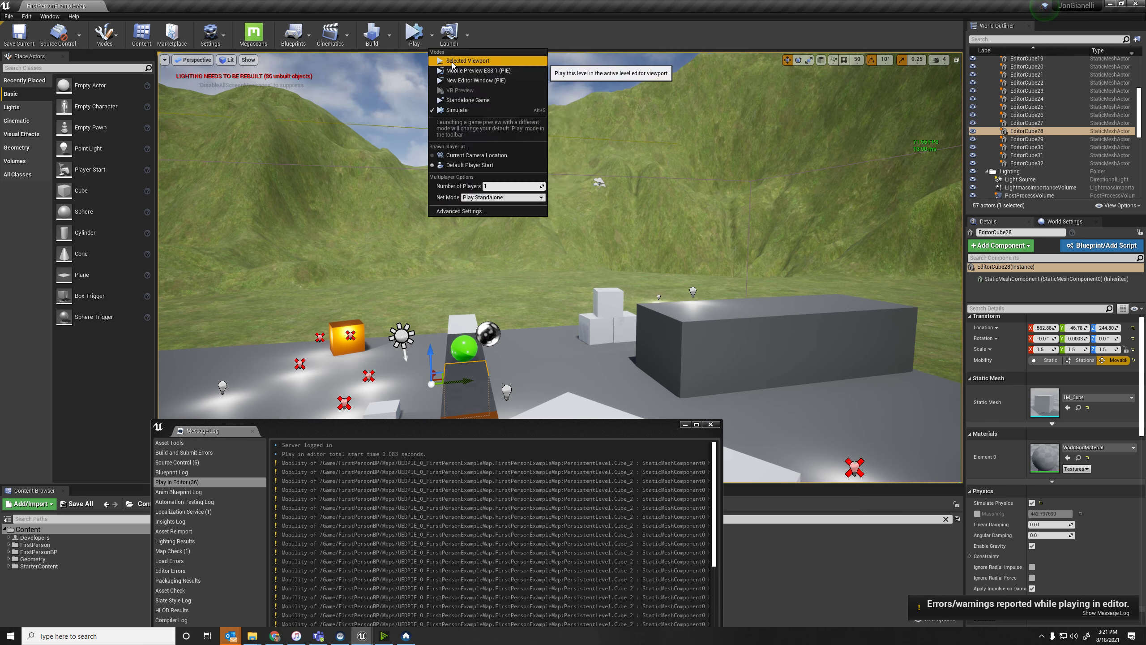
pyautogui.click(467, 40)
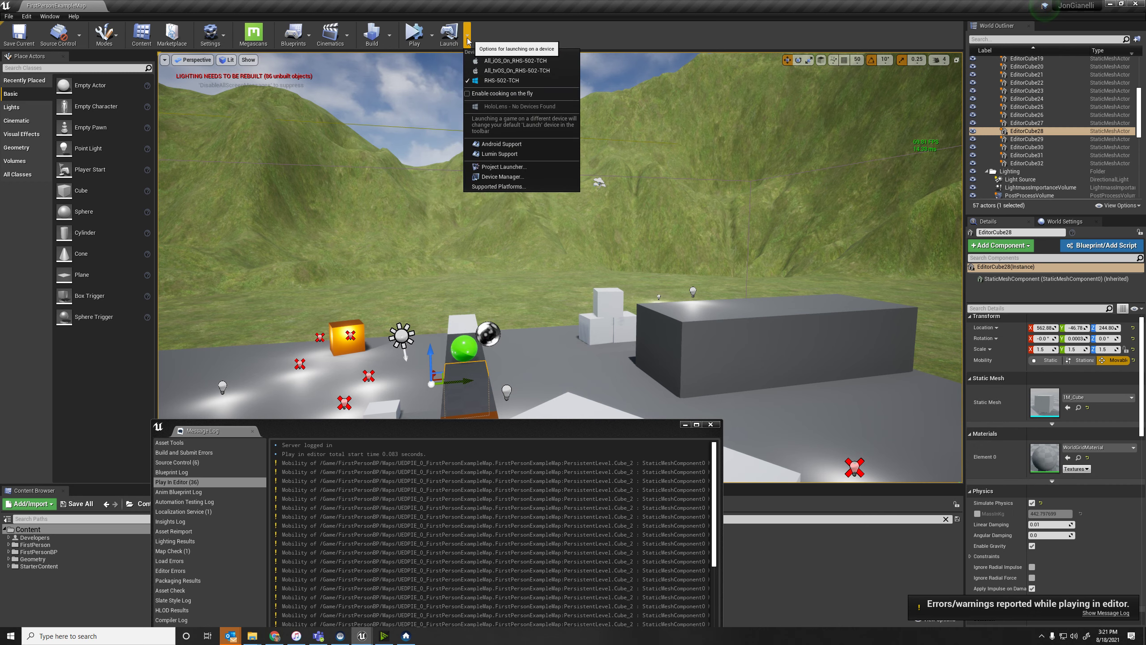
# Play the level in the selected viewport and end the session.
pyautogui.click(433, 35)
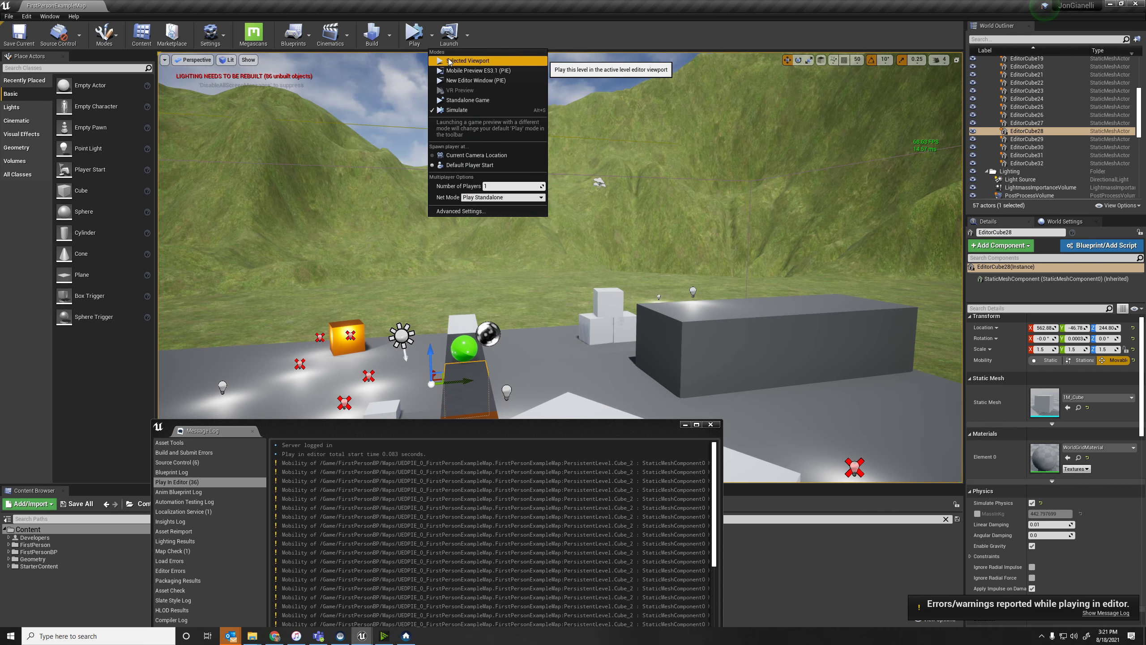
pyautogui.click(451, 58)
pyautogui.click(457, 39)
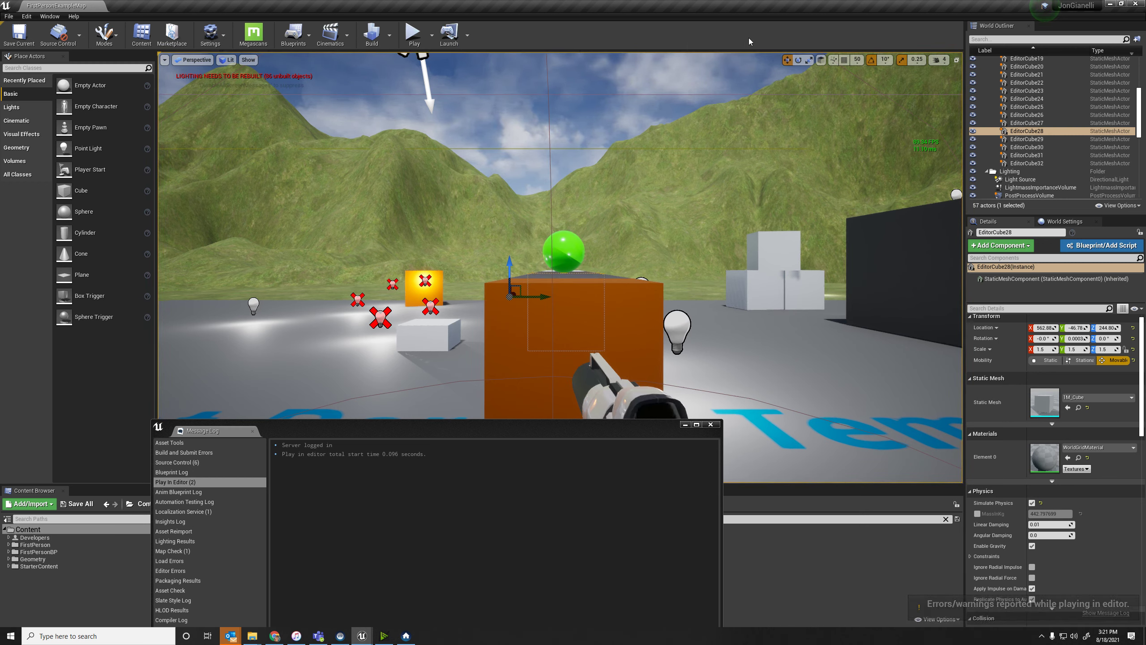
# Set all engine scalability groups to Low quality and view the whole platform.
pyautogui.click(220, 42)
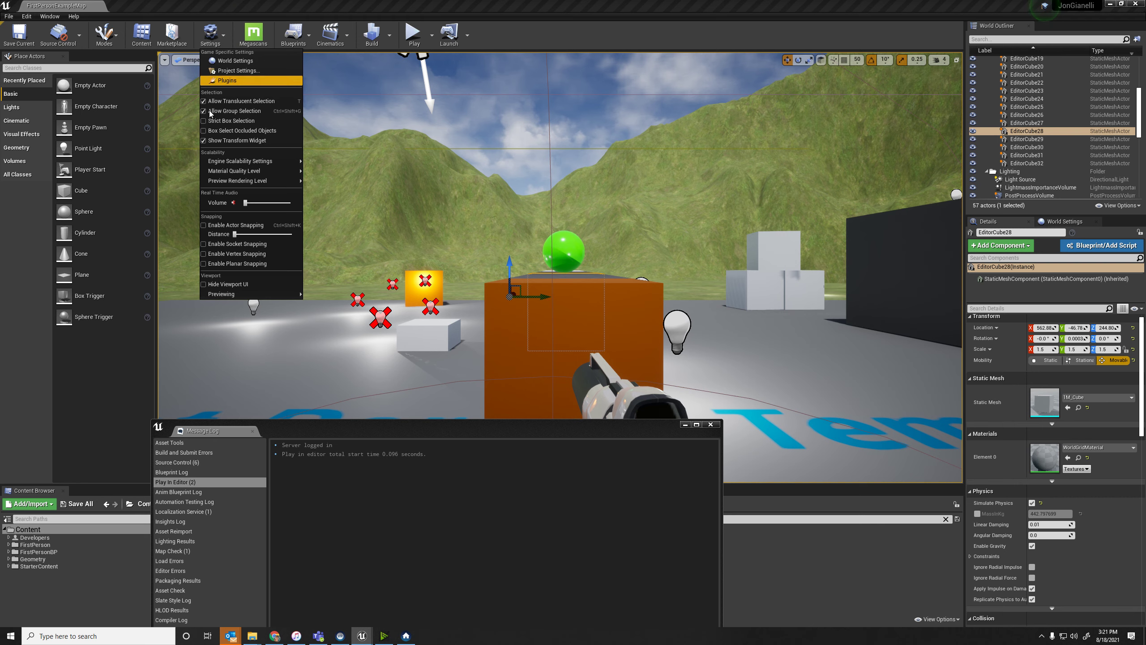
pyautogui.moveTo(238, 173)
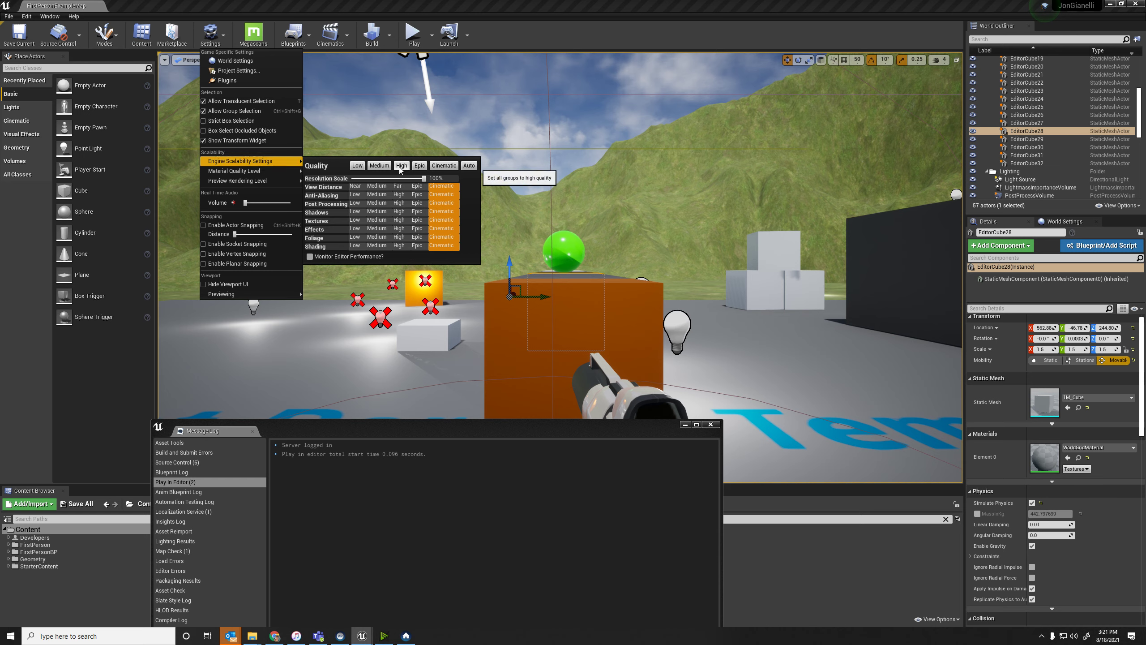
pyautogui.click(357, 166)
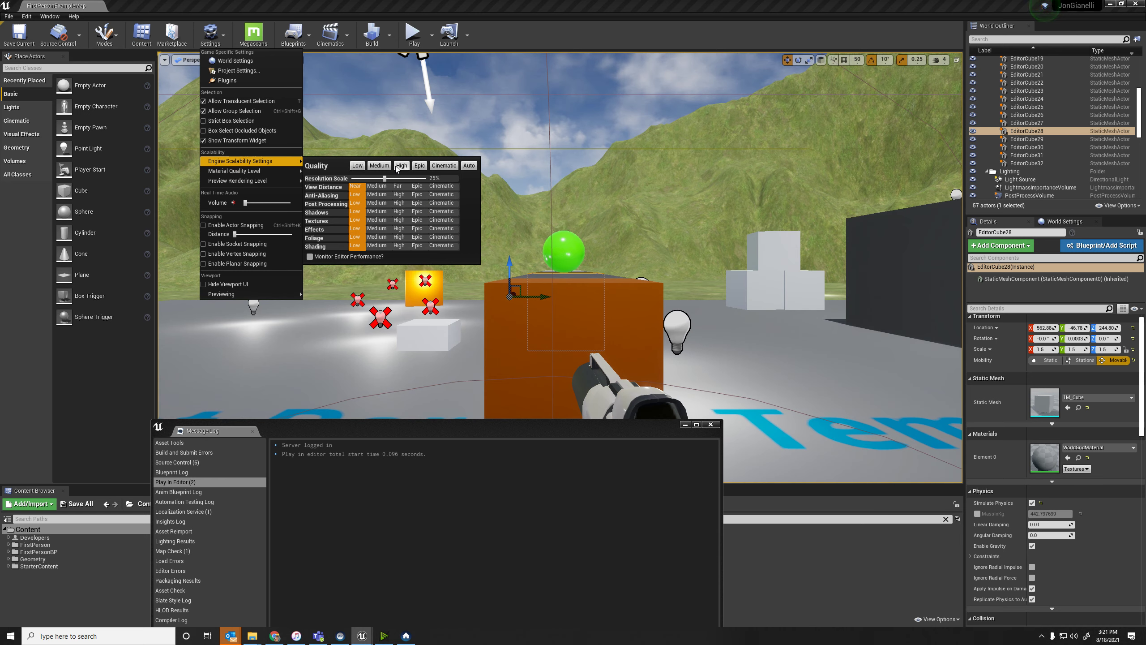
pyautogui.click(388, 166)
pyautogui.click(355, 168)
pyautogui.moveTo(361, 282); pyautogui.dragTo(405, 307, button='right')
# Switch the viewport's scalability quality to Cinematic for comparison, then set it to High.
pyautogui.click(276, 60)
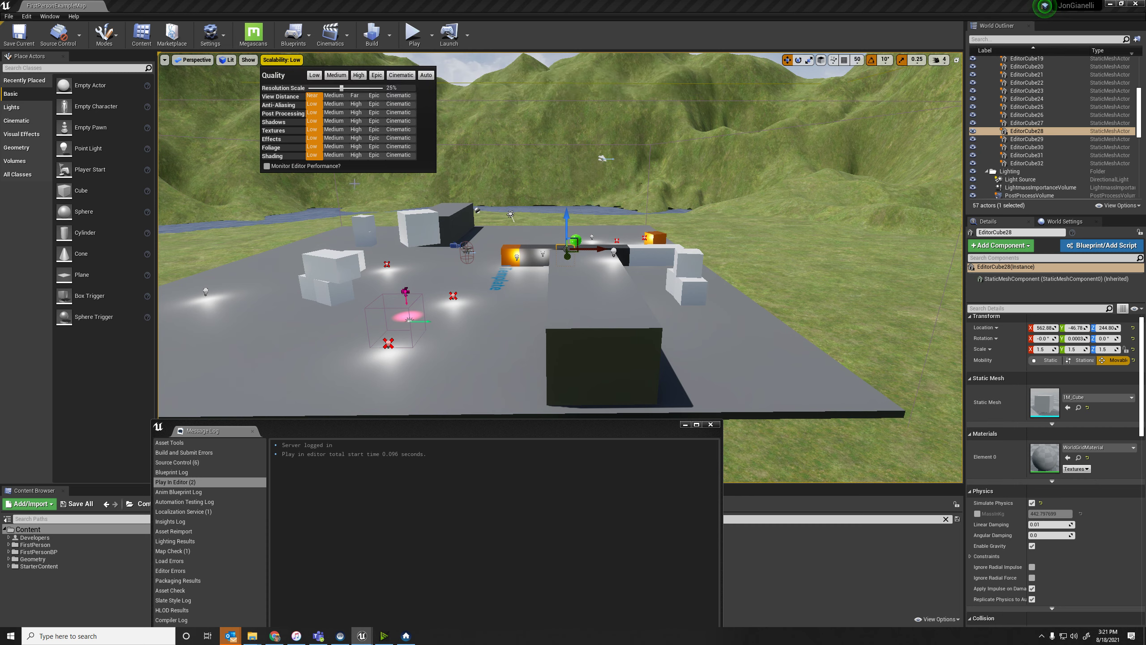
pyautogui.click(398, 76)
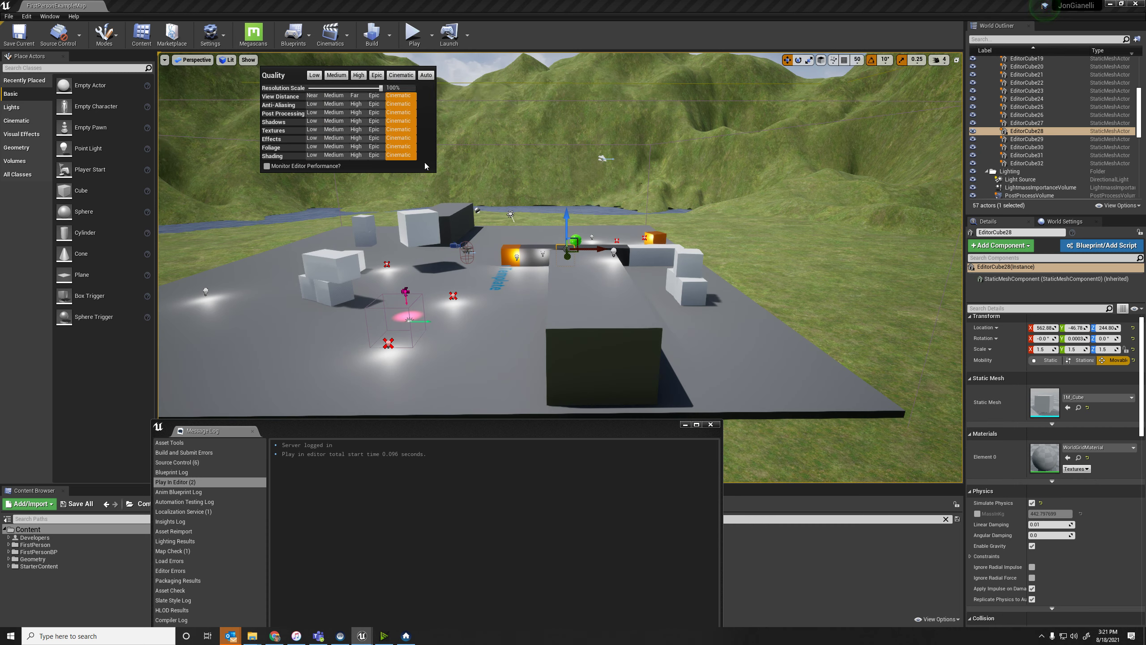
pyautogui.click(359, 75)
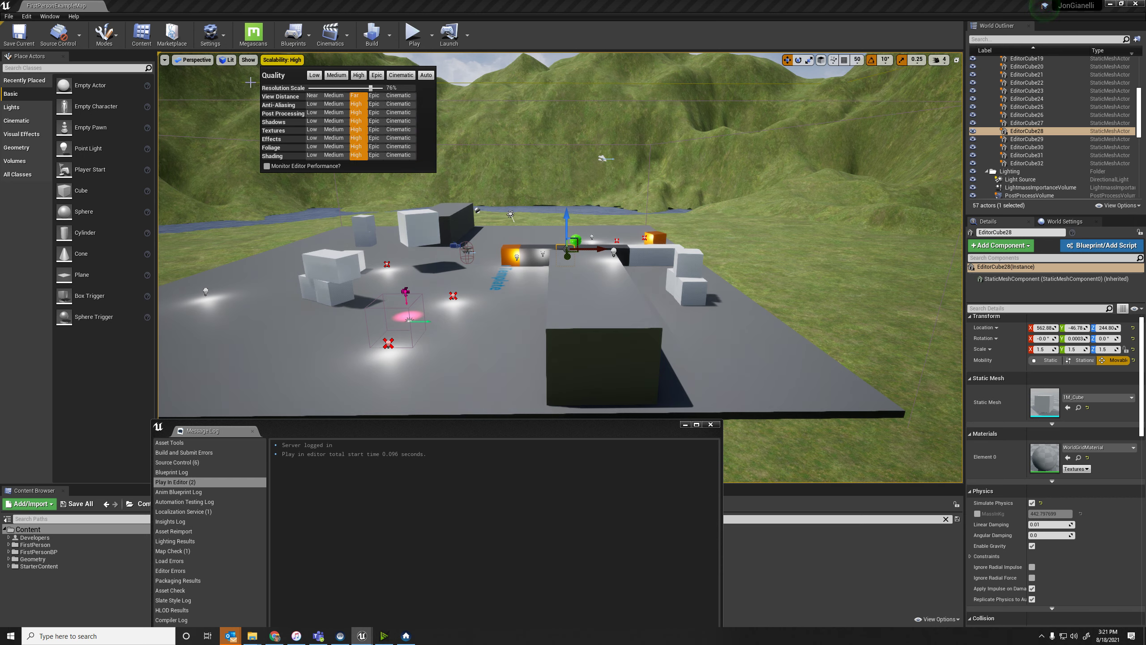
pyautogui.click(251, 60)
pyautogui.click(280, 60)
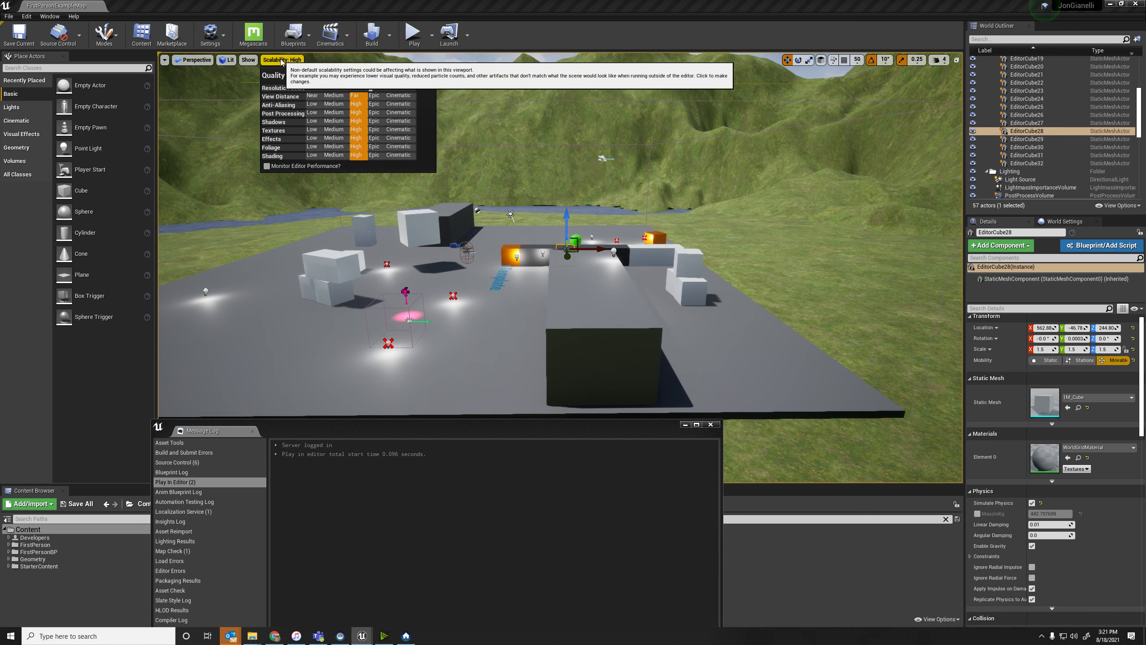
pyautogui.click(281, 60)
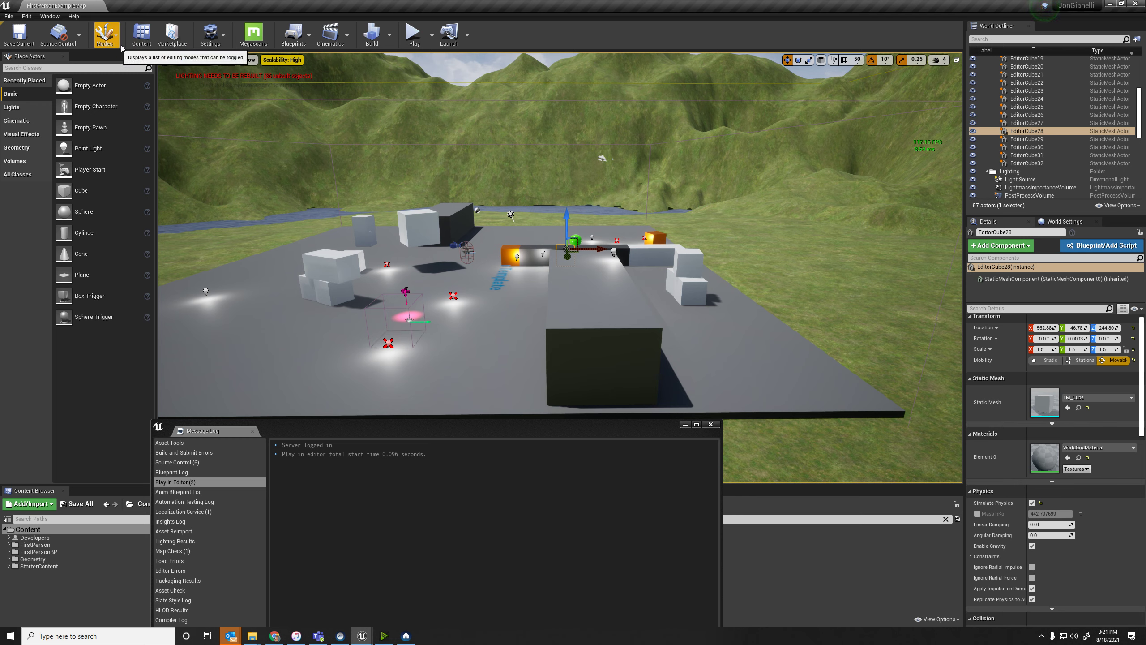
# Try to lower the material quality level and inspect the grass terrain up close.
pyautogui.click(213, 41)
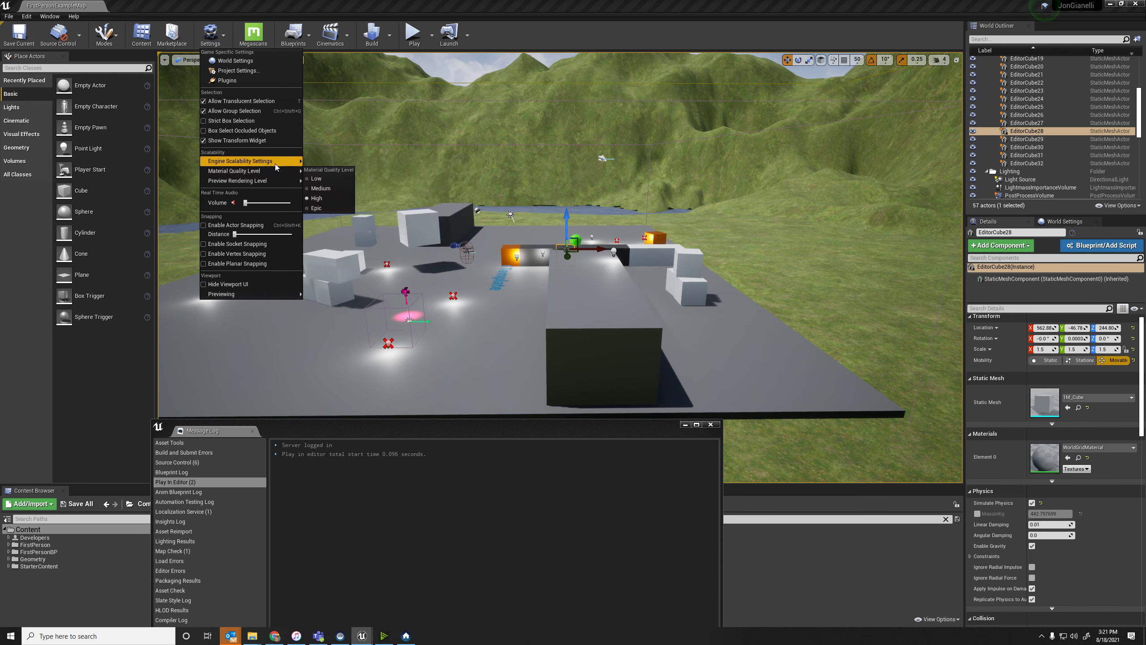
pyautogui.click(323, 189)
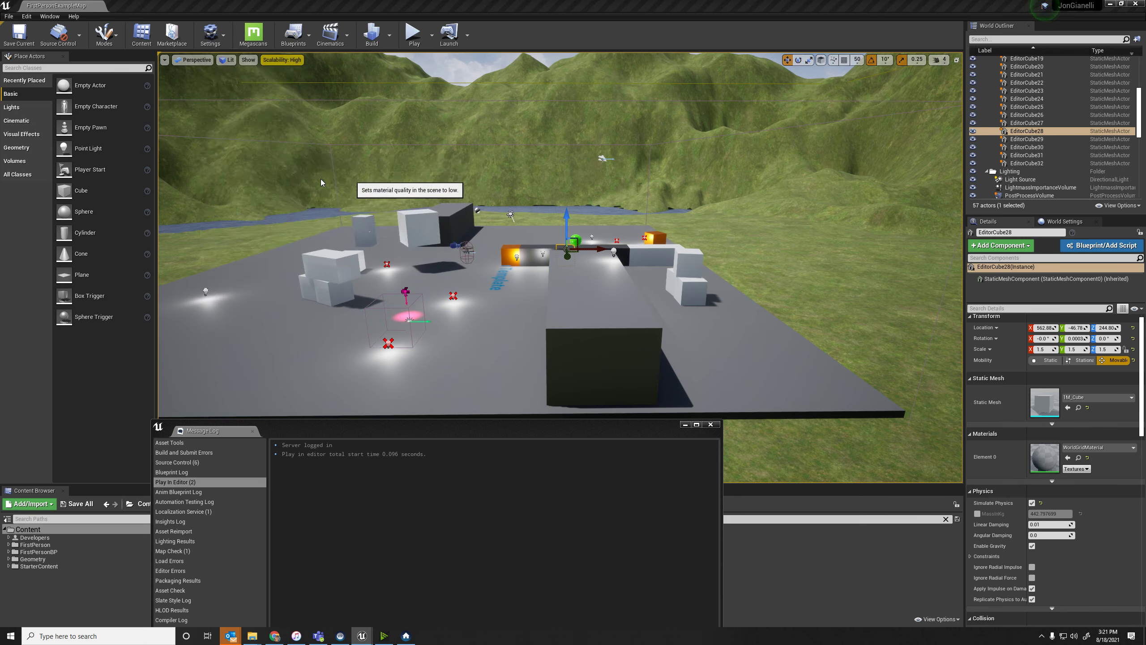
pyautogui.moveTo(627, 218); pyautogui.dragTo(743, 271, button='right')
pyautogui.press('w')
pyautogui.moveTo(281, 105); pyautogui.dragTo(281, 106, button='right')
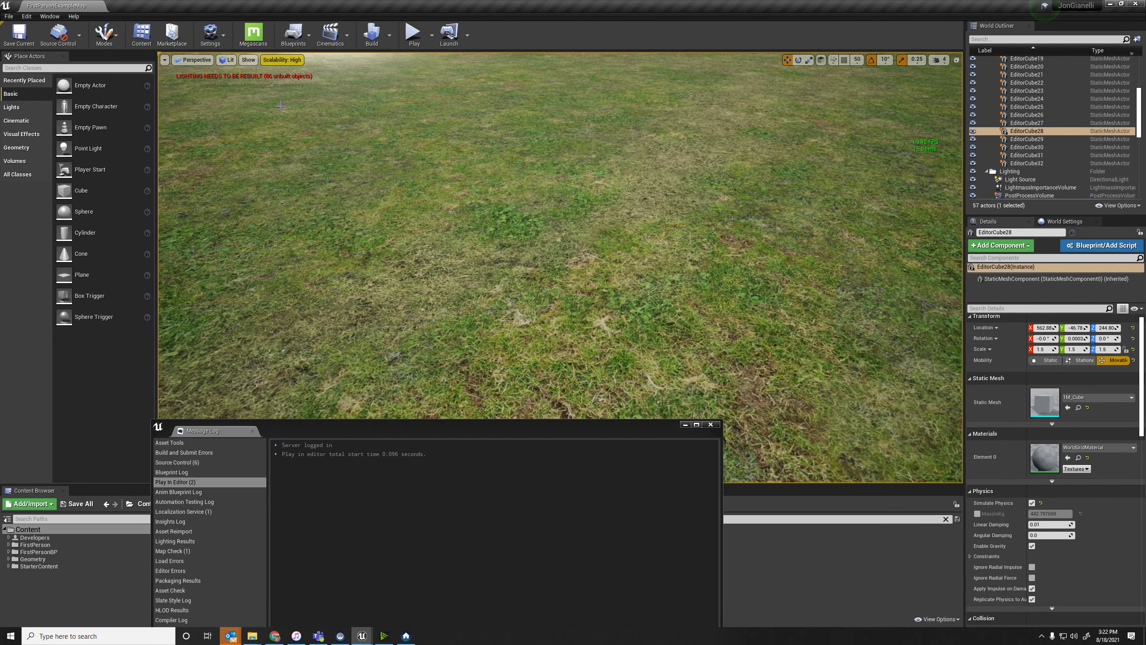
# Set all engine scalability groups to Cinematic quality.
pyautogui.click(281, 59)
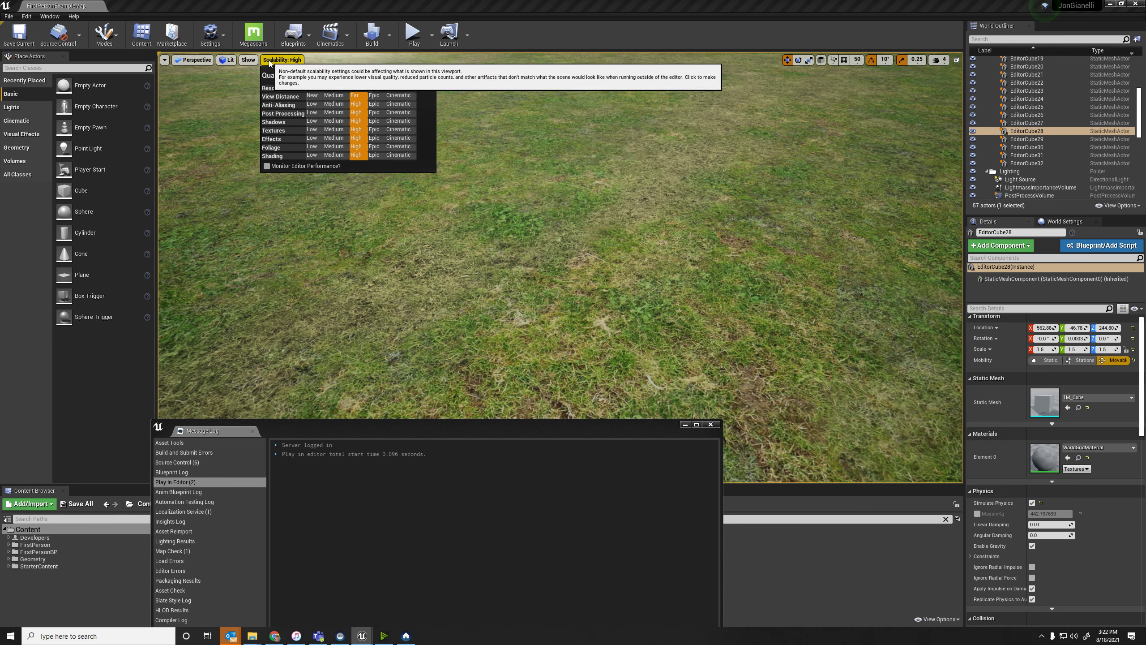
pyautogui.click(403, 74)
pyautogui.click(161, 59)
pyautogui.click(108, 39)
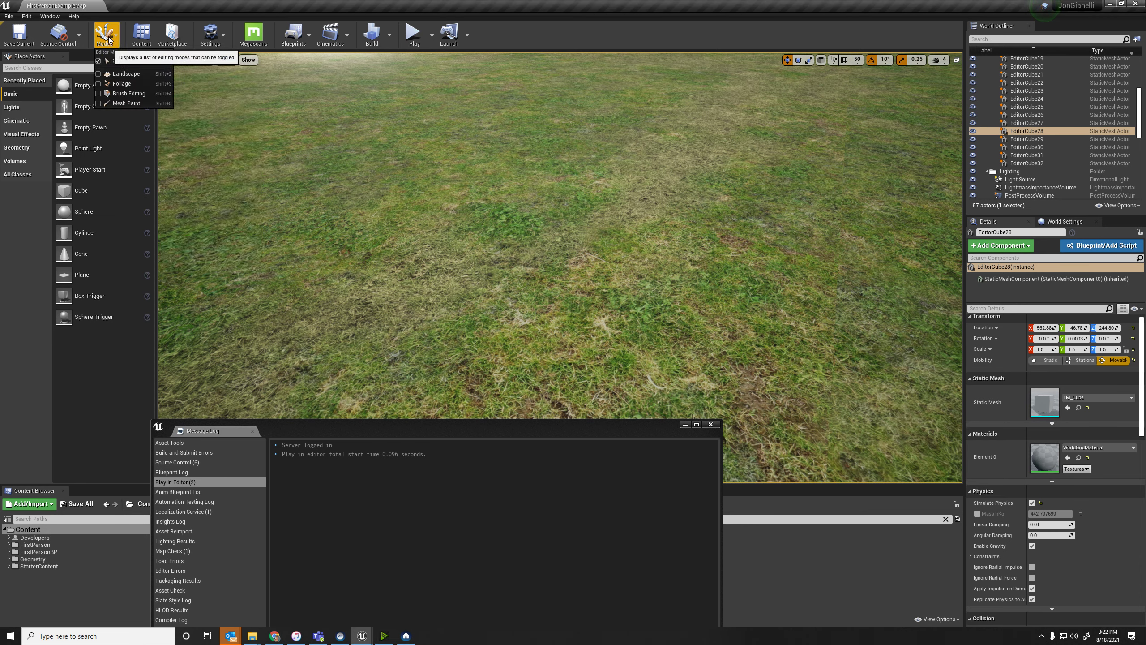
# Set the scene's material quality level to Low.
pyautogui.click(210, 36)
pyautogui.click(211, 36)
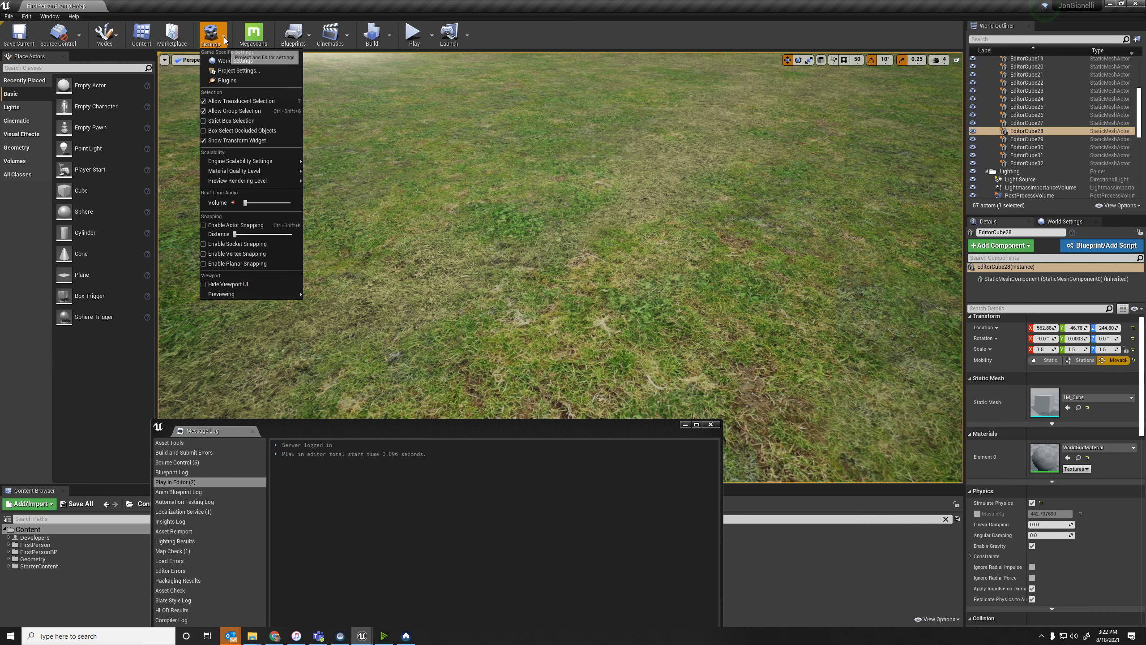
pyautogui.moveTo(281, 169)
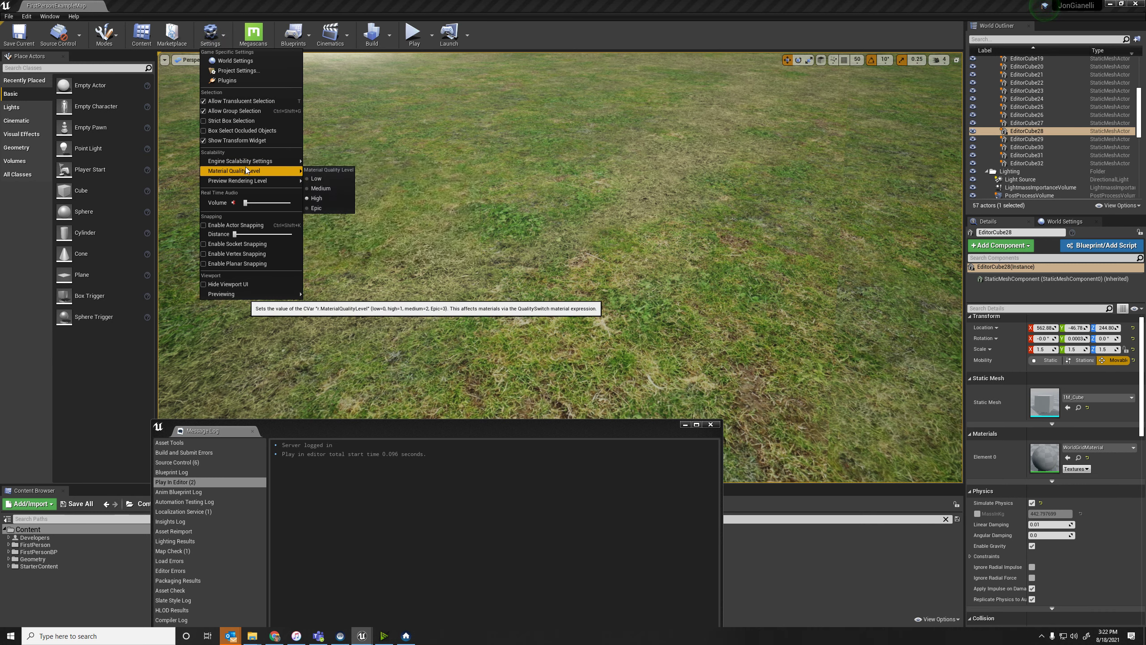
pyautogui.click(331, 180)
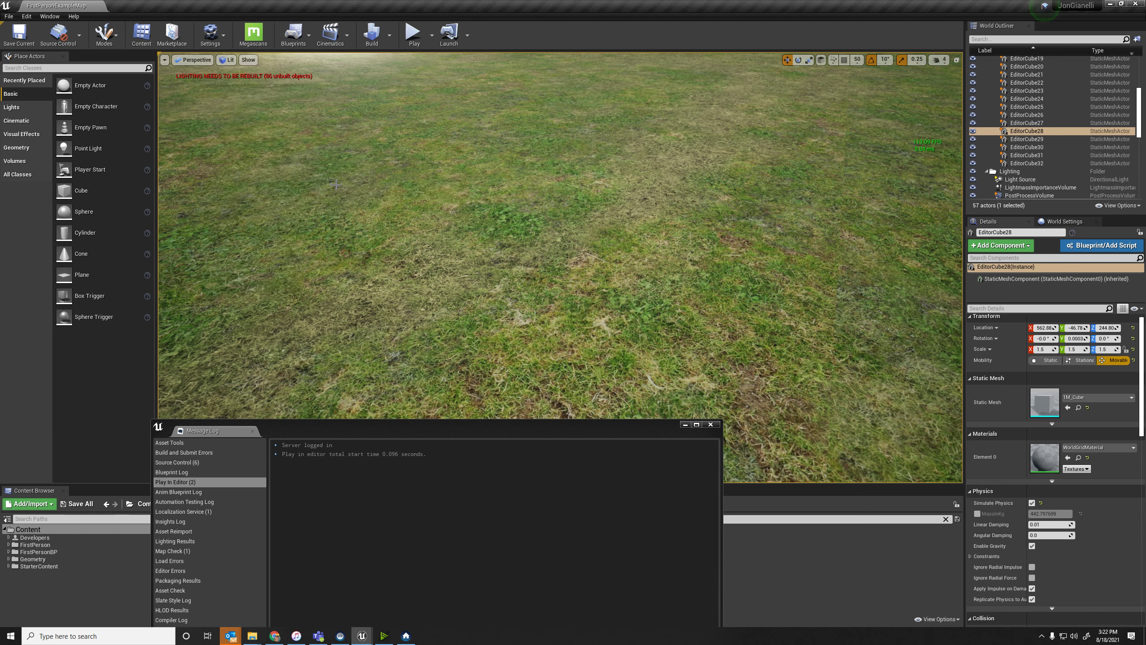
# Set the scene's material quality level to Epic and bring the platform back into view.
pyautogui.click(211, 41)
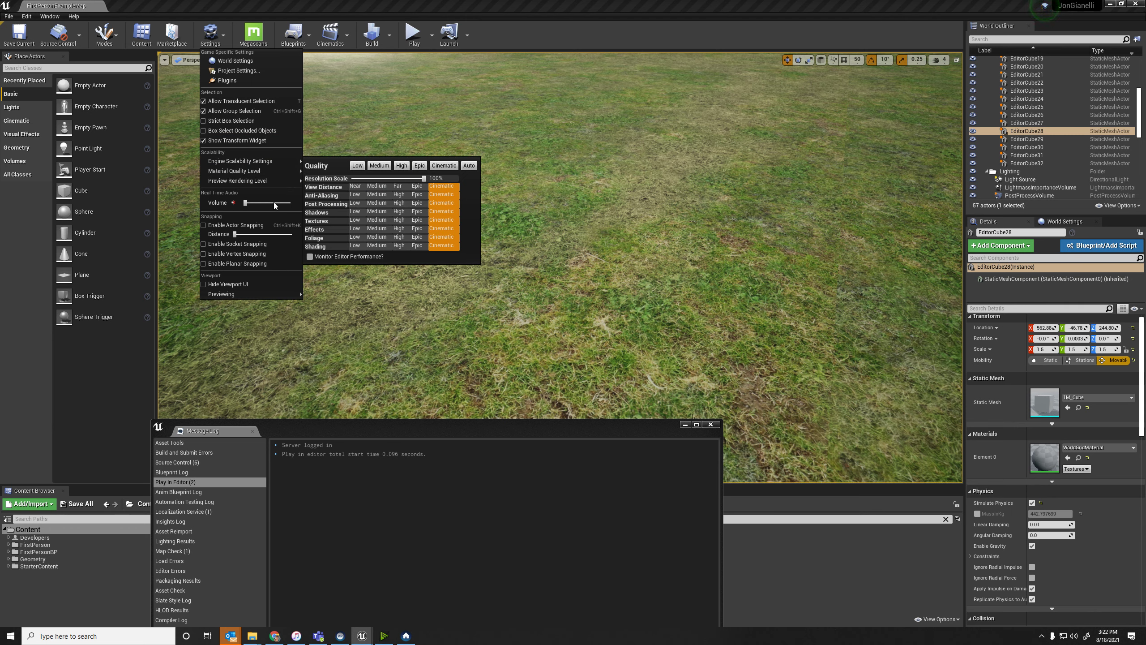
pyautogui.moveTo(280, 171)
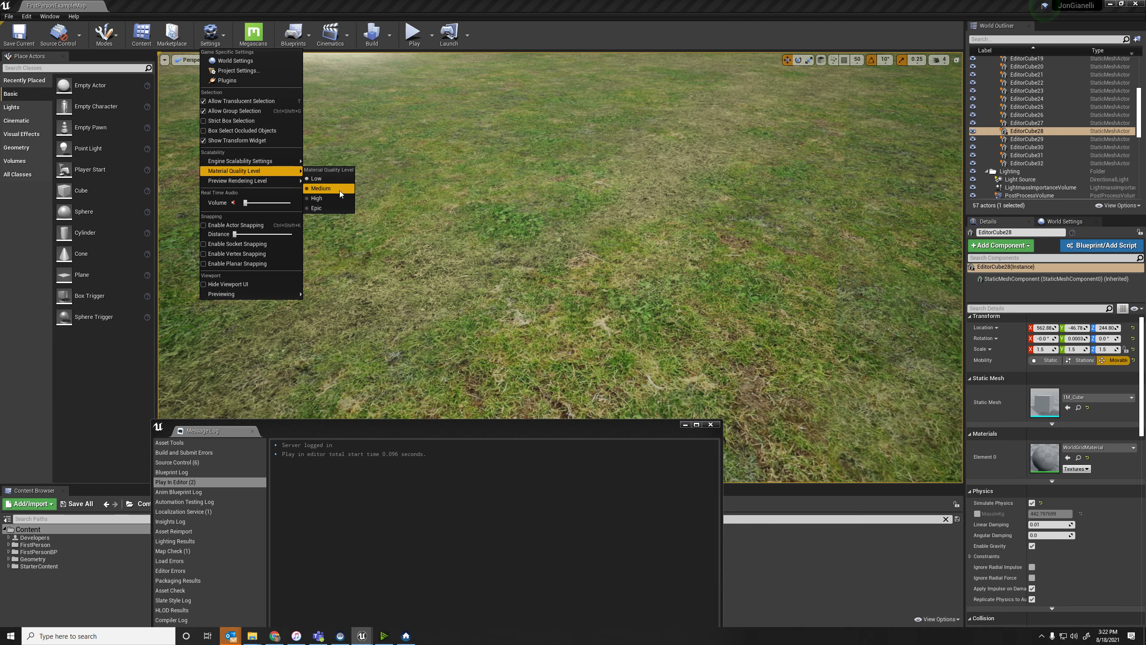
pyautogui.click(331, 209)
pyautogui.moveTo(381, 227); pyautogui.dragTo(198, 213, button='right')
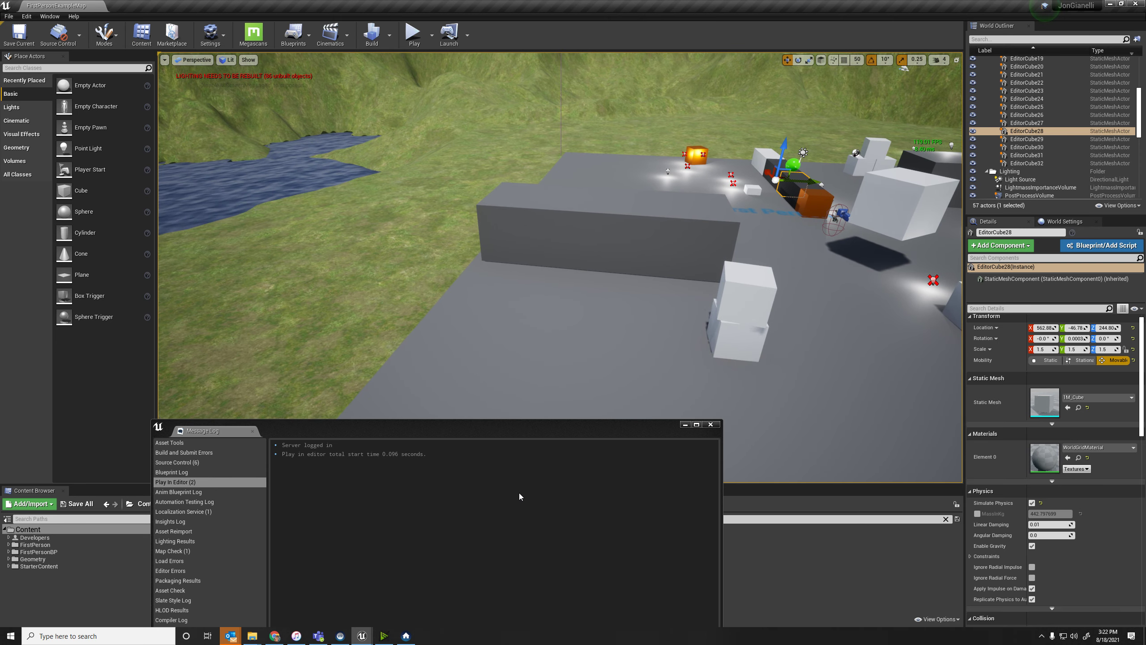
# Move the Message Log window up over the viewport and close it.
pyautogui.moveTo(522, 431); pyautogui.dragTo(526, 167)
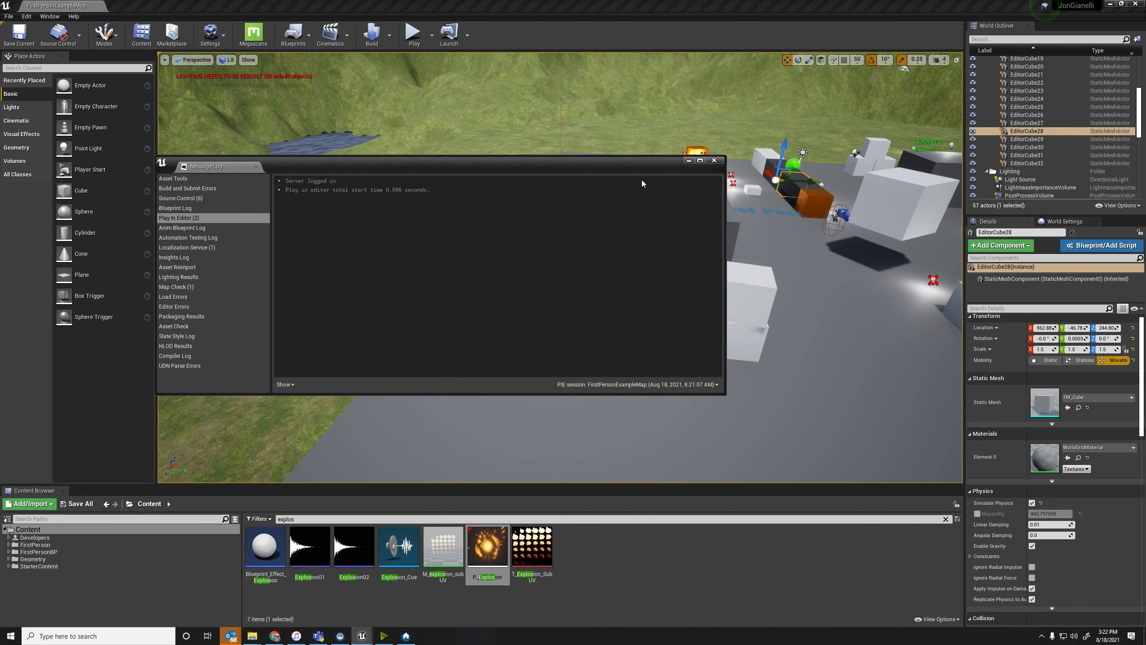
pyautogui.click(714, 161)
# Select the platform floor and examine its properties from Transform down to the Actor settings.
pyautogui.moveTo(533, 289); pyautogui.dragTo(603, 266, button='right')
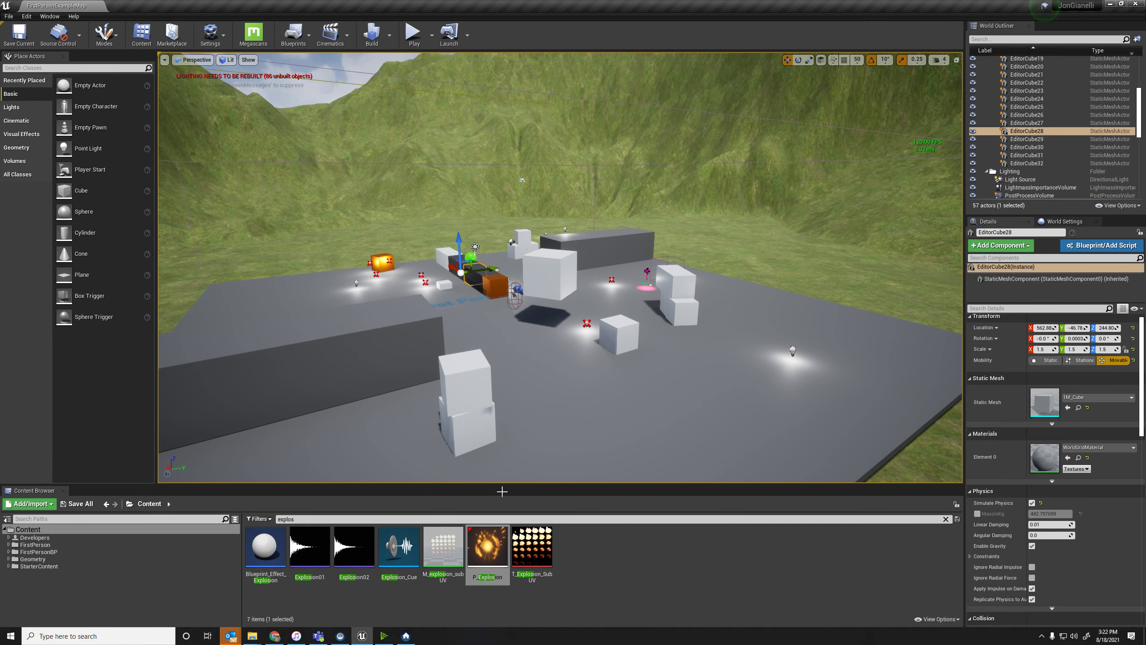
pyautogui.click(586, 334)
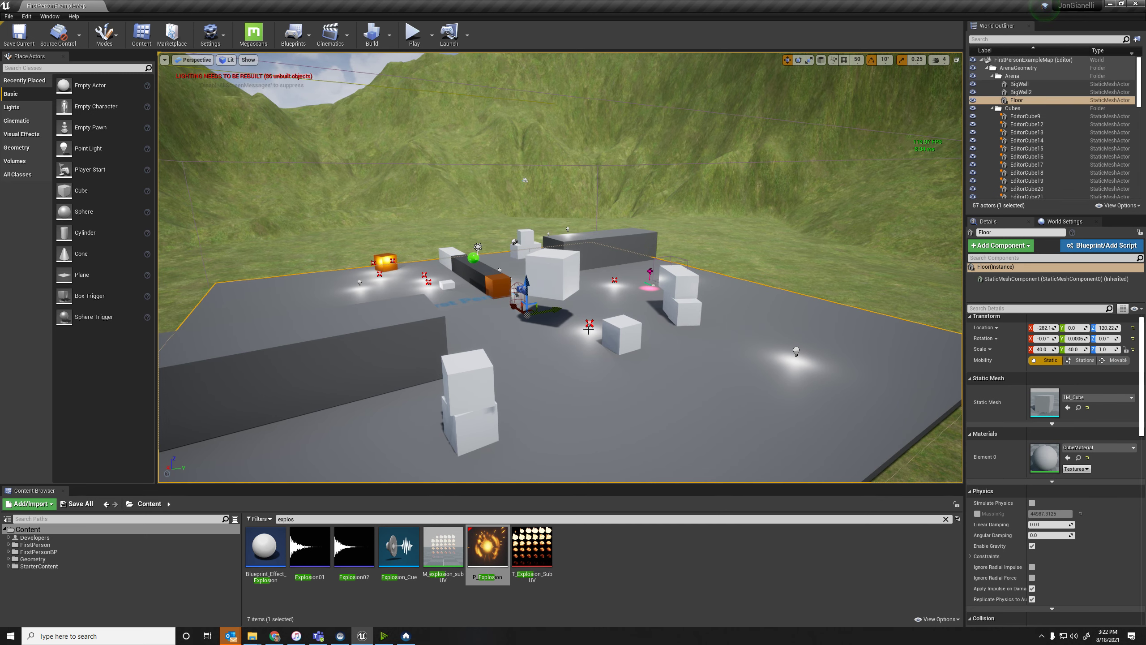
pyautogui.scroll(-10, 1016, 466)
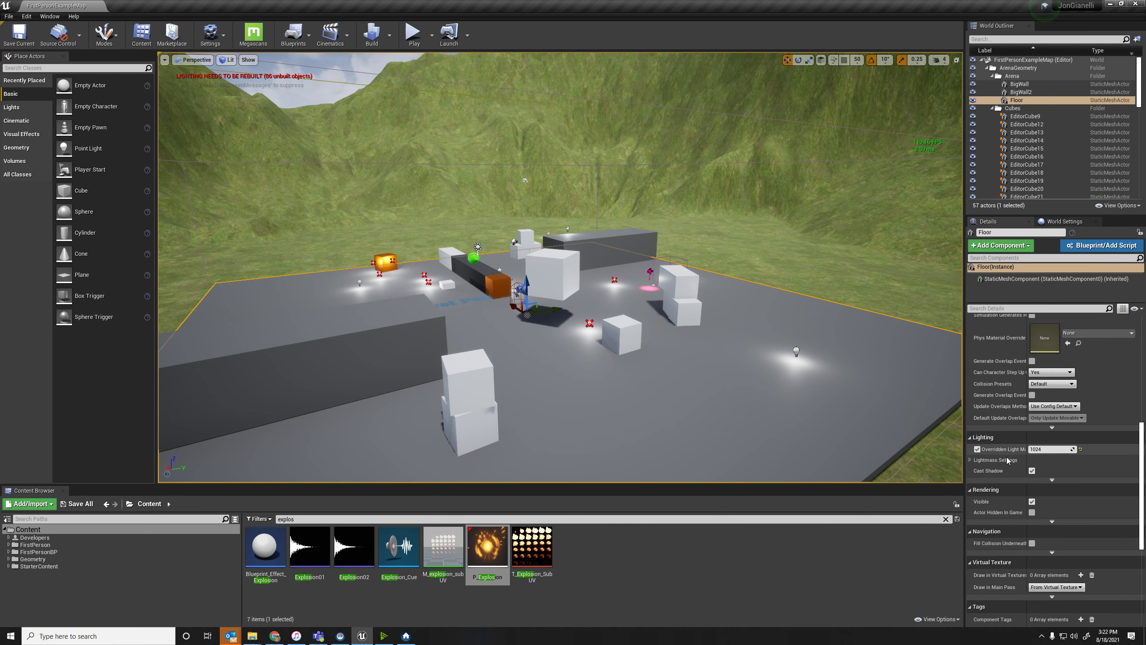
pyautogui.scroll(-1, 1014, 451)
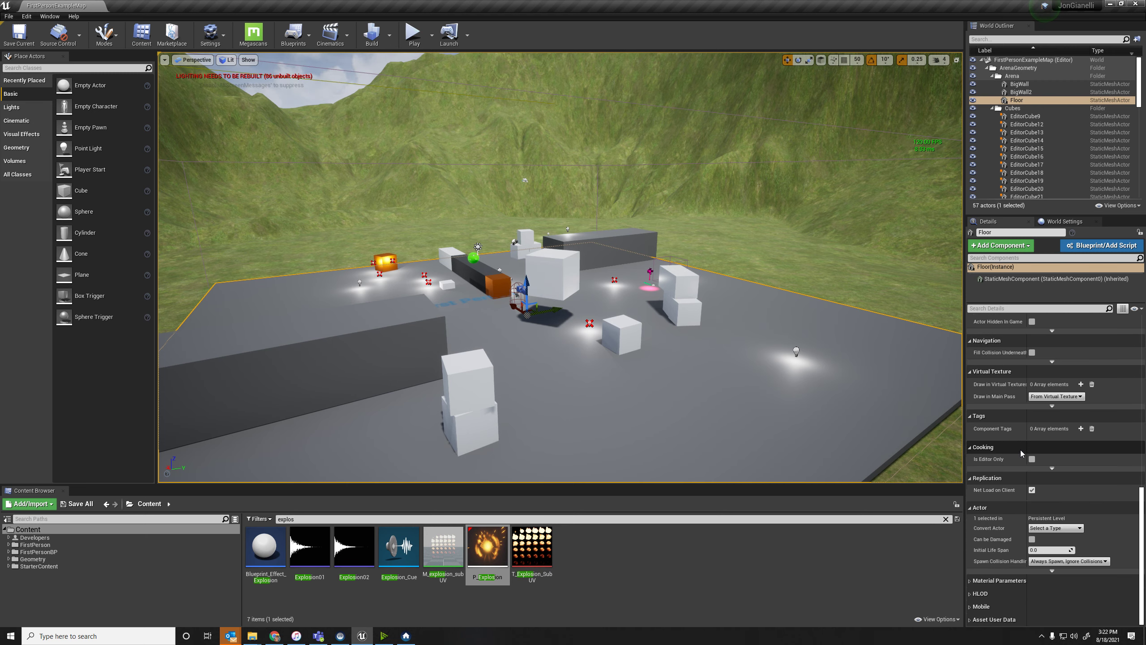